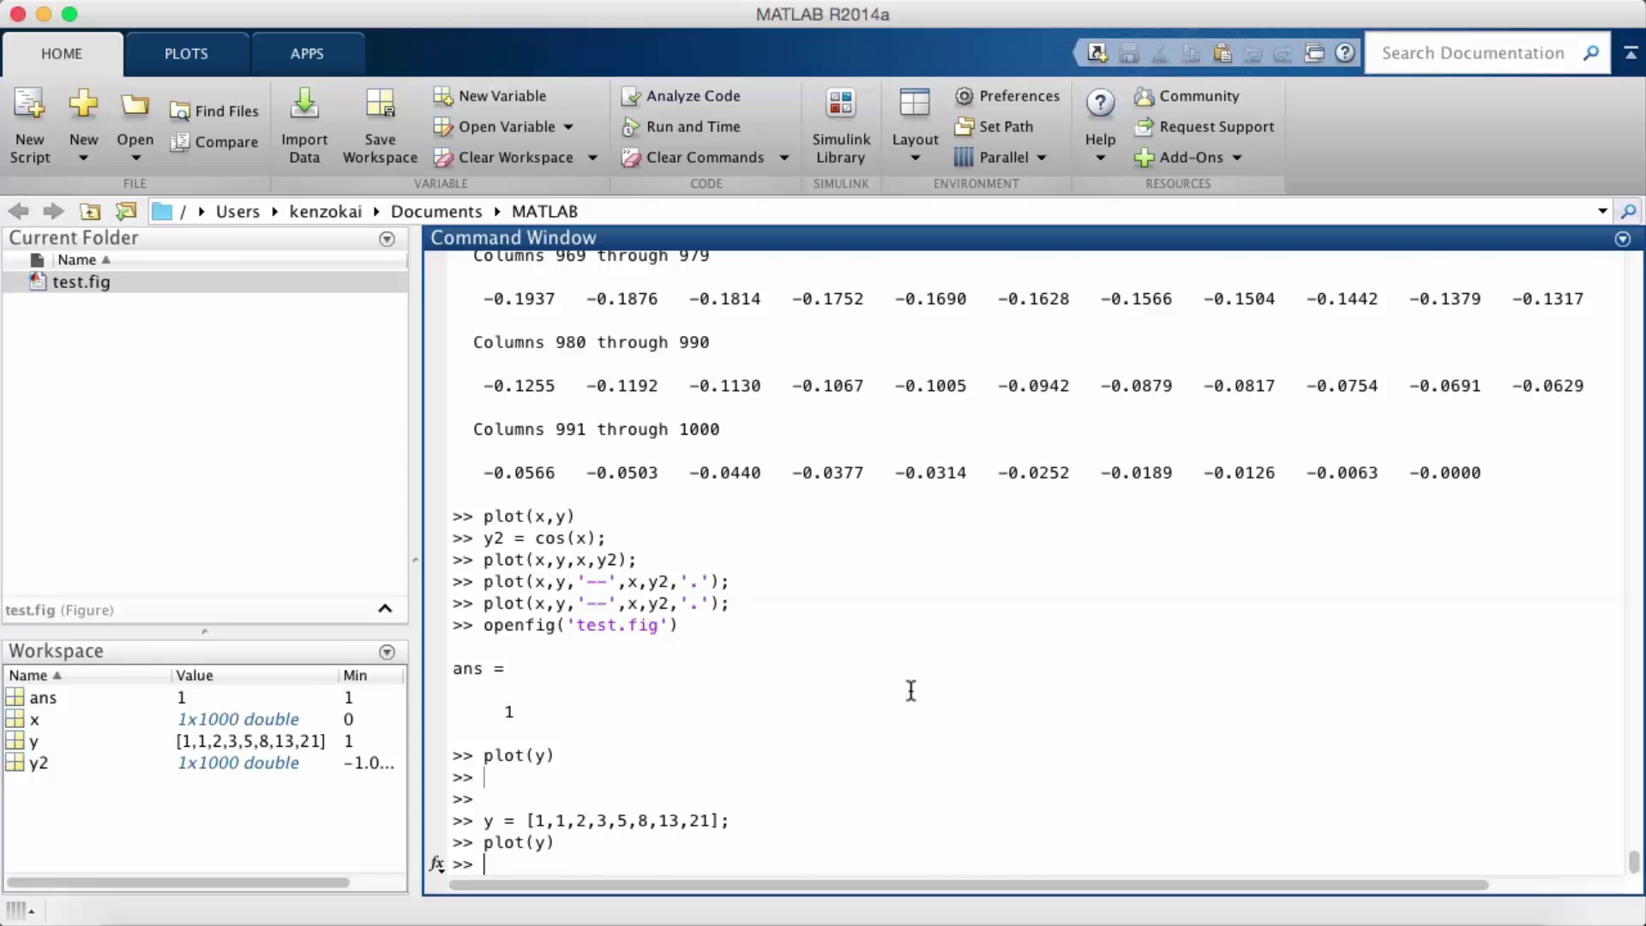
Assign y = [1,1,2,3,5,8,13,21] and type the plot(y) command
{"action": "key", "text": "Return"}
{"action": "key", "text": "Return"}
{"action": "key", "text": "Return"}
{"action": "type", "text": "y "}
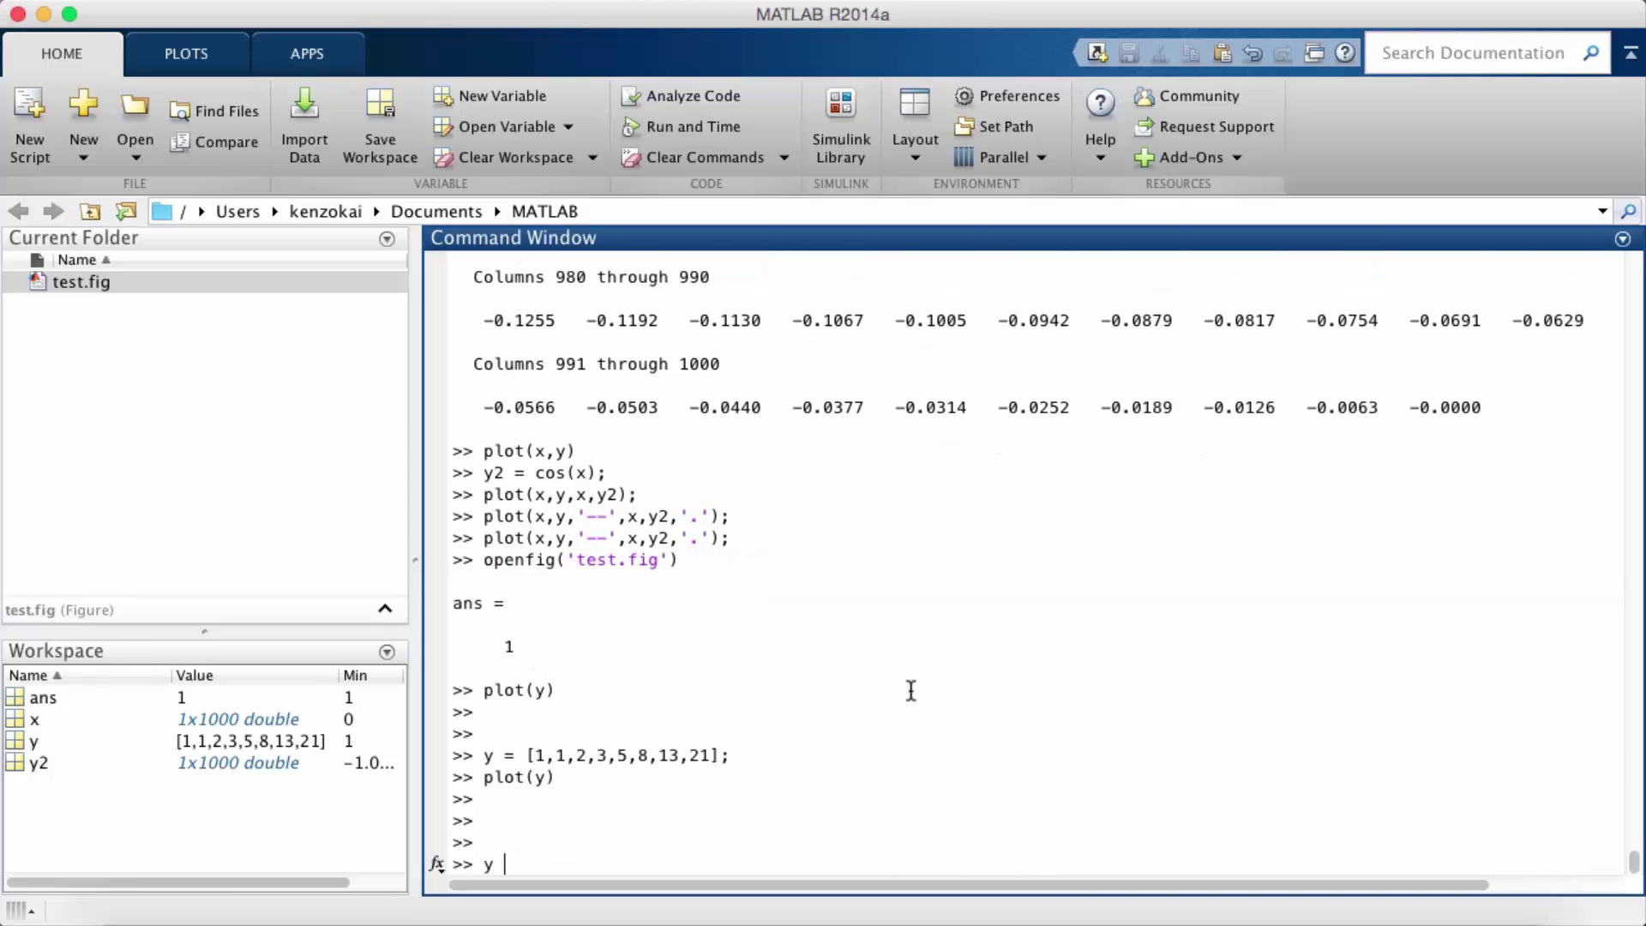
{"action": "type", "text": "= [1,"}
{"action": "type", "text": "1"}
{"action": "type", "text": ",2,3"}
{"action": "type", "text": ",5,8,"}
{"action": "type", "text": "13,21]"}
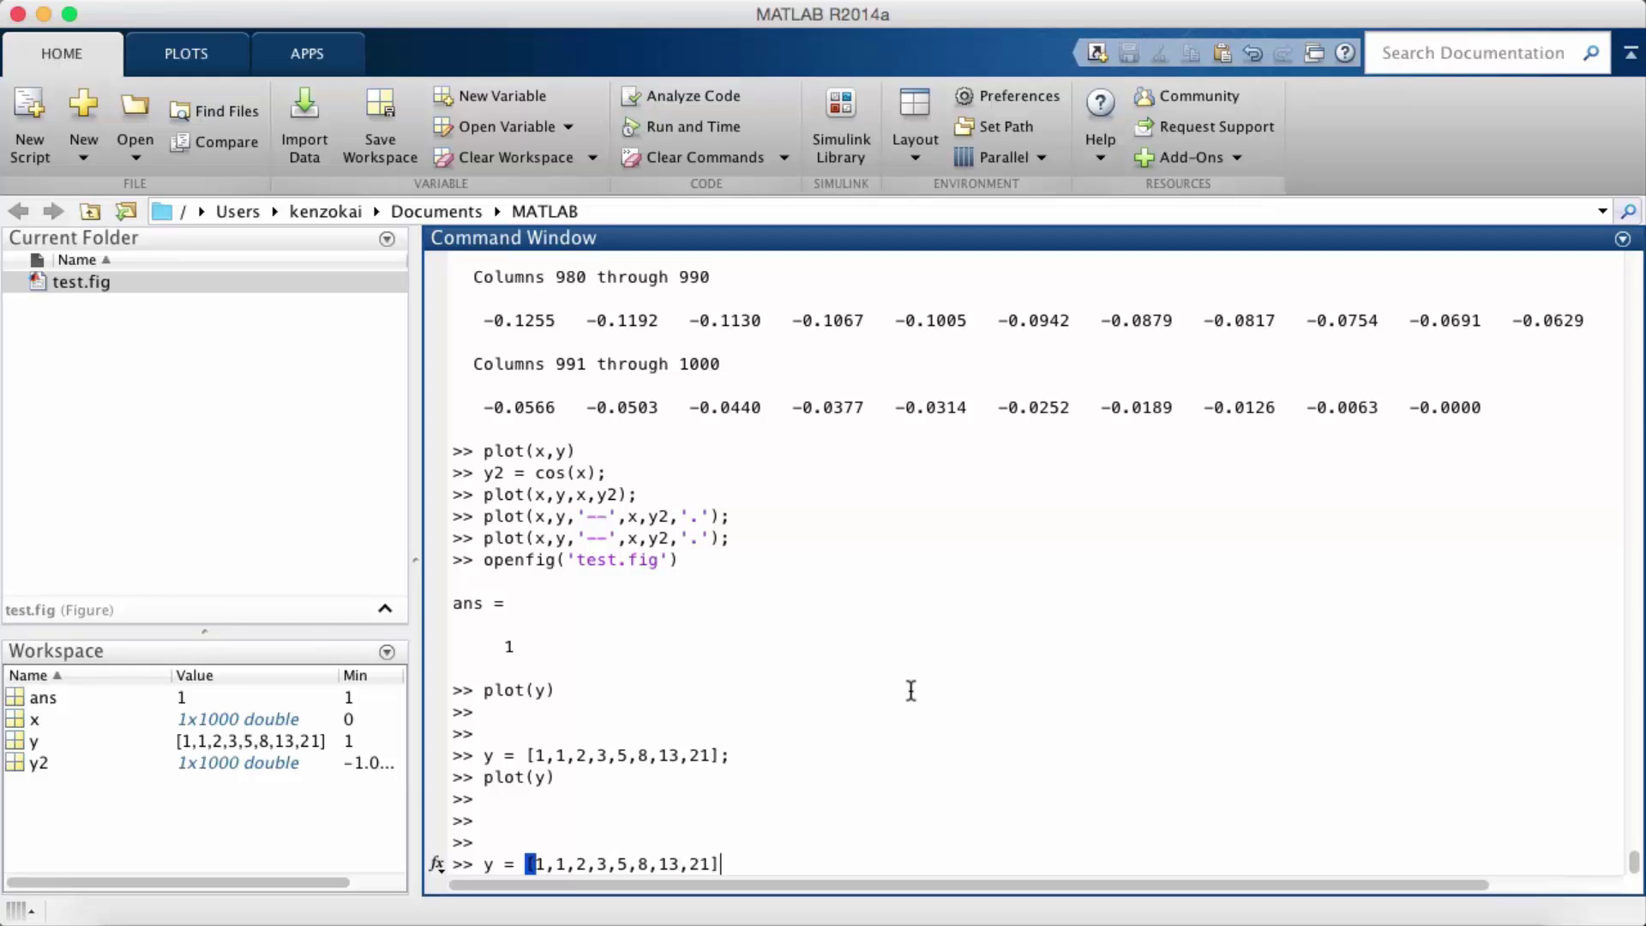
{"action": "type", "text": ";"}
{"action": "key", "text": "Return"}
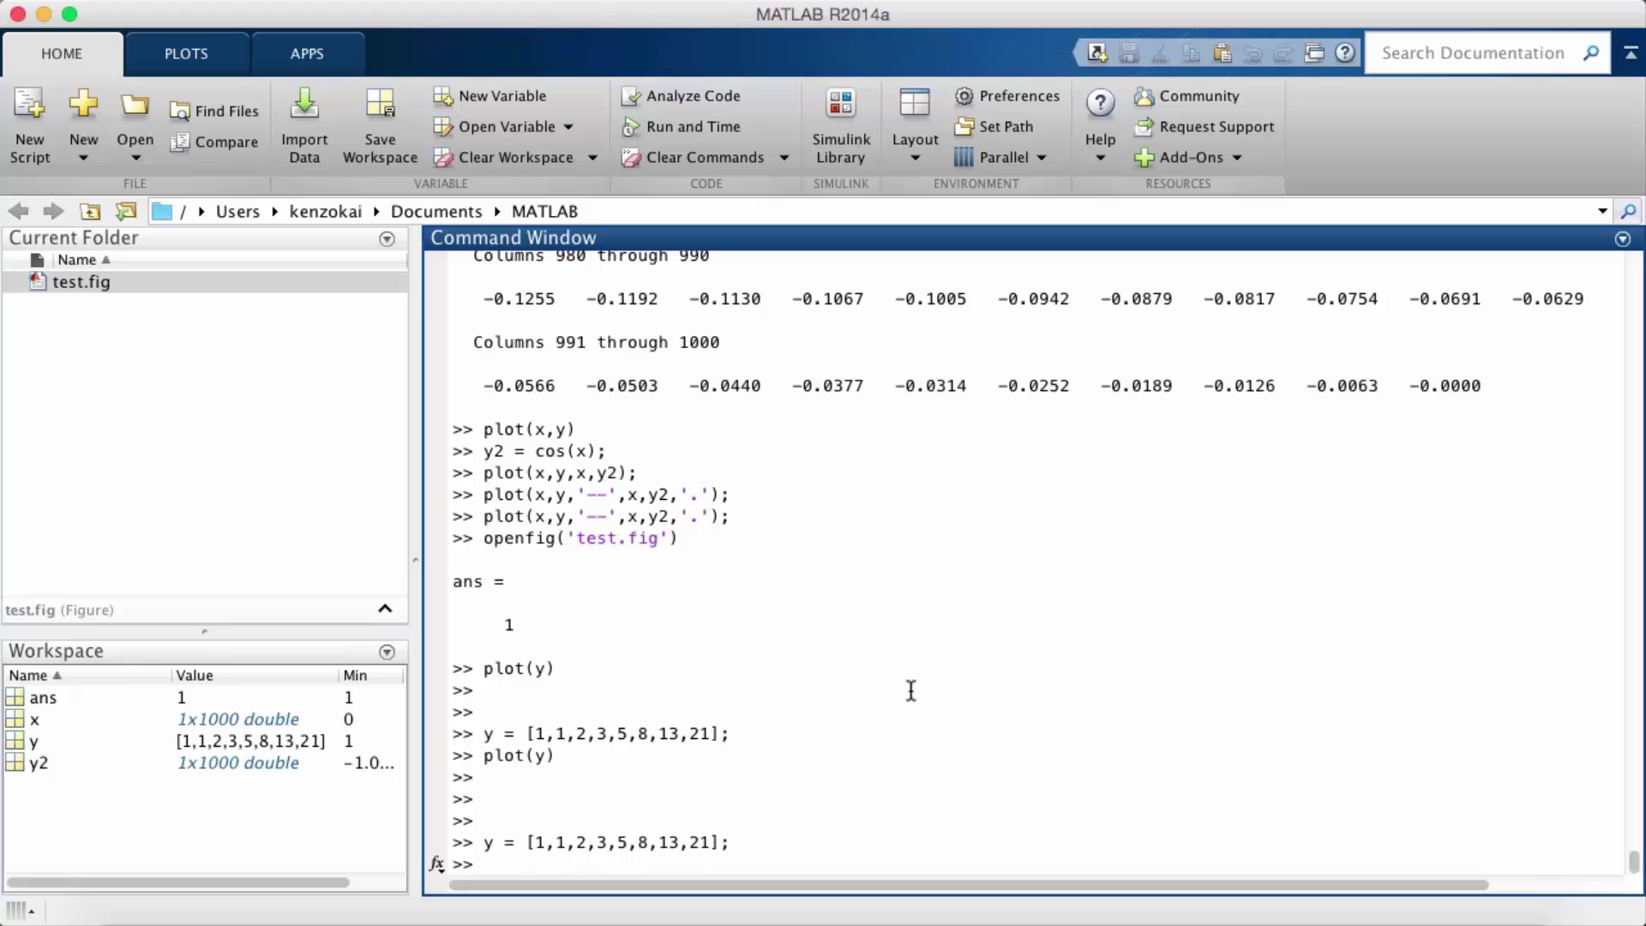
{"action": "type", "text": "plot"}
{"action": "type", "text": "(y"}
{"action": "type", "text": ")"}
Run plot(y) to view the rising Fibonacci curve, then close Figure 1
{"action": "key", "text": "Return"}
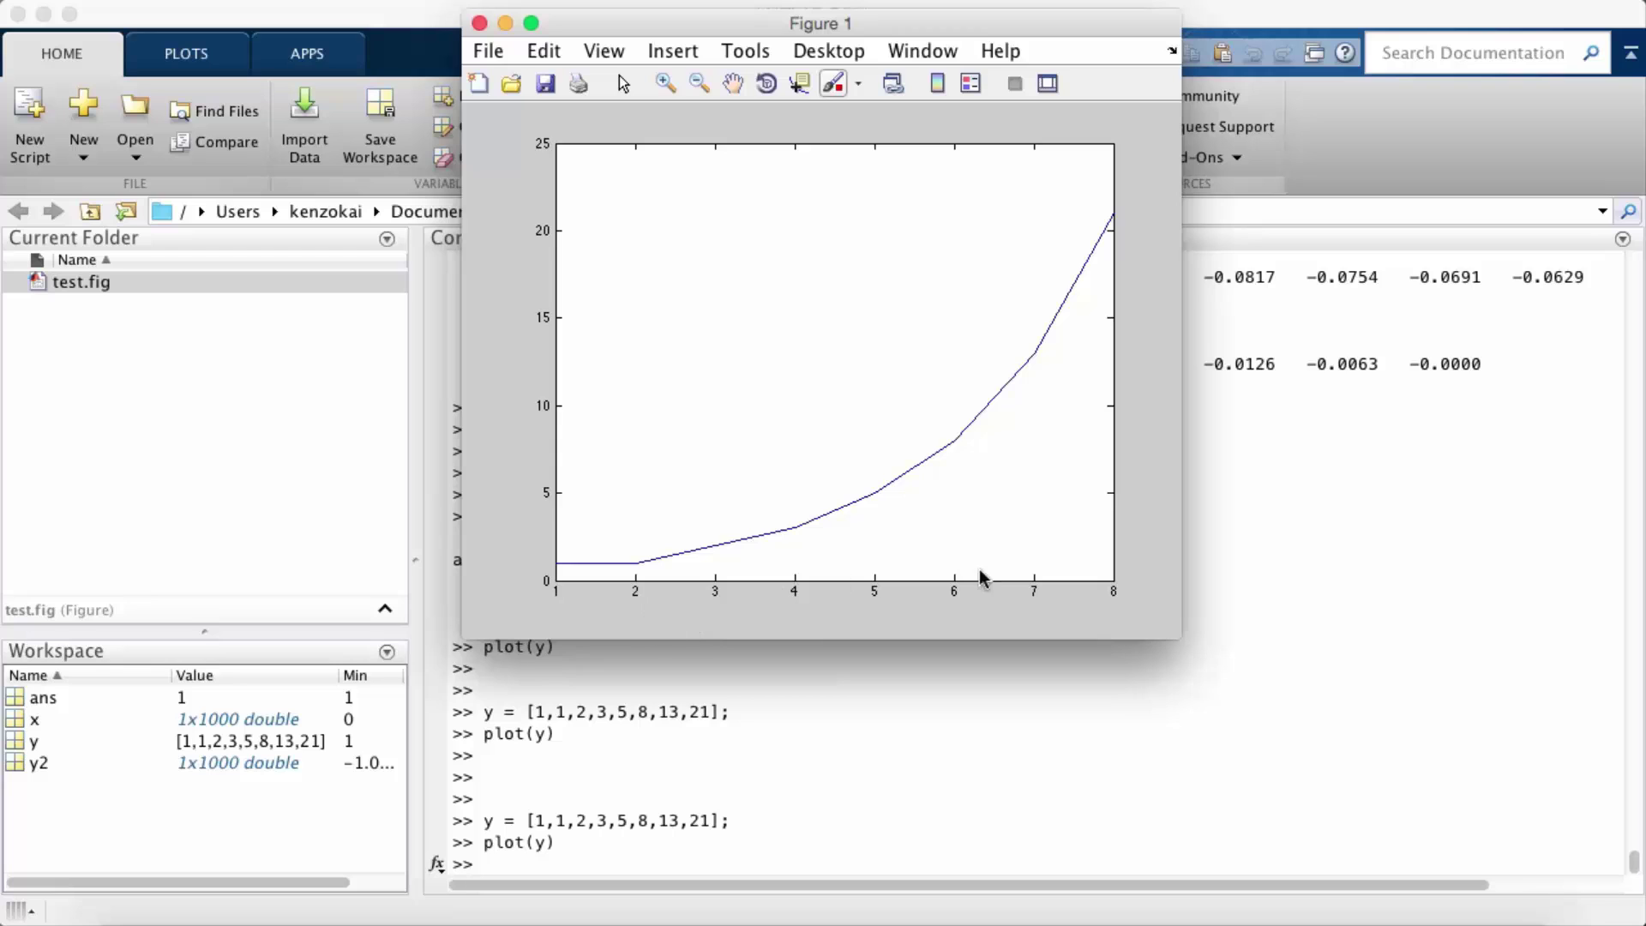
{"action": "left_click", "coordinate": [480, 24]}
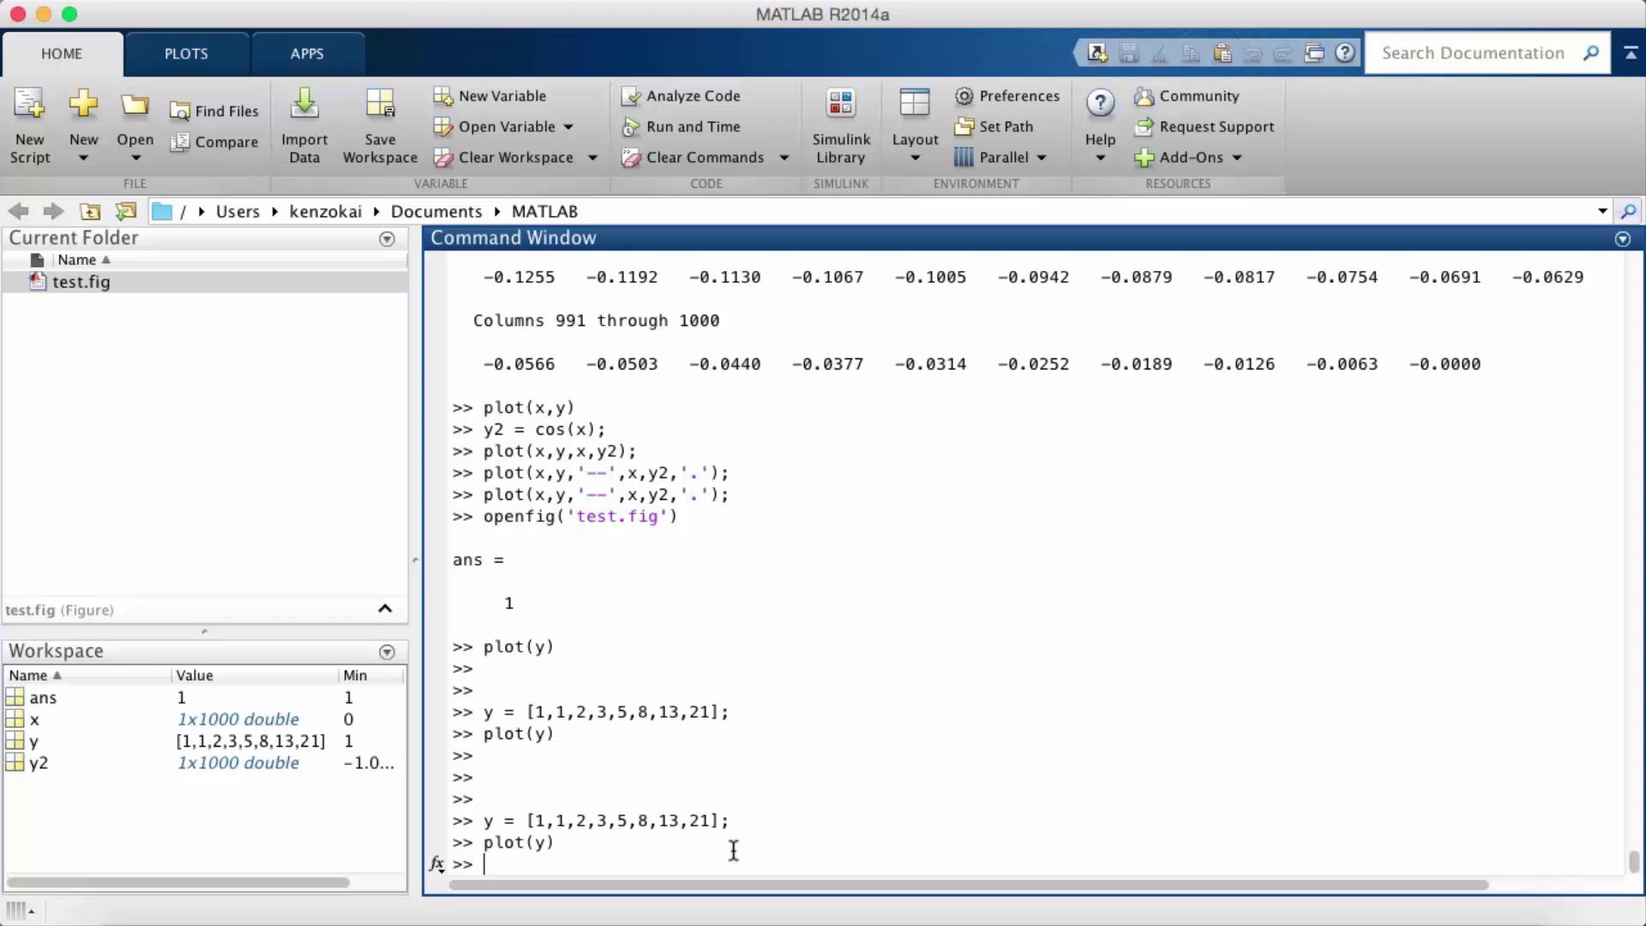
{"action": "type", "text": "x"}
{"action": "type", "text": "= "}
{"action": "type", "text": "["}
{"action": "type", "text": "0,0"}
{"action": "type", "text": ".1,0.2,0.3"}
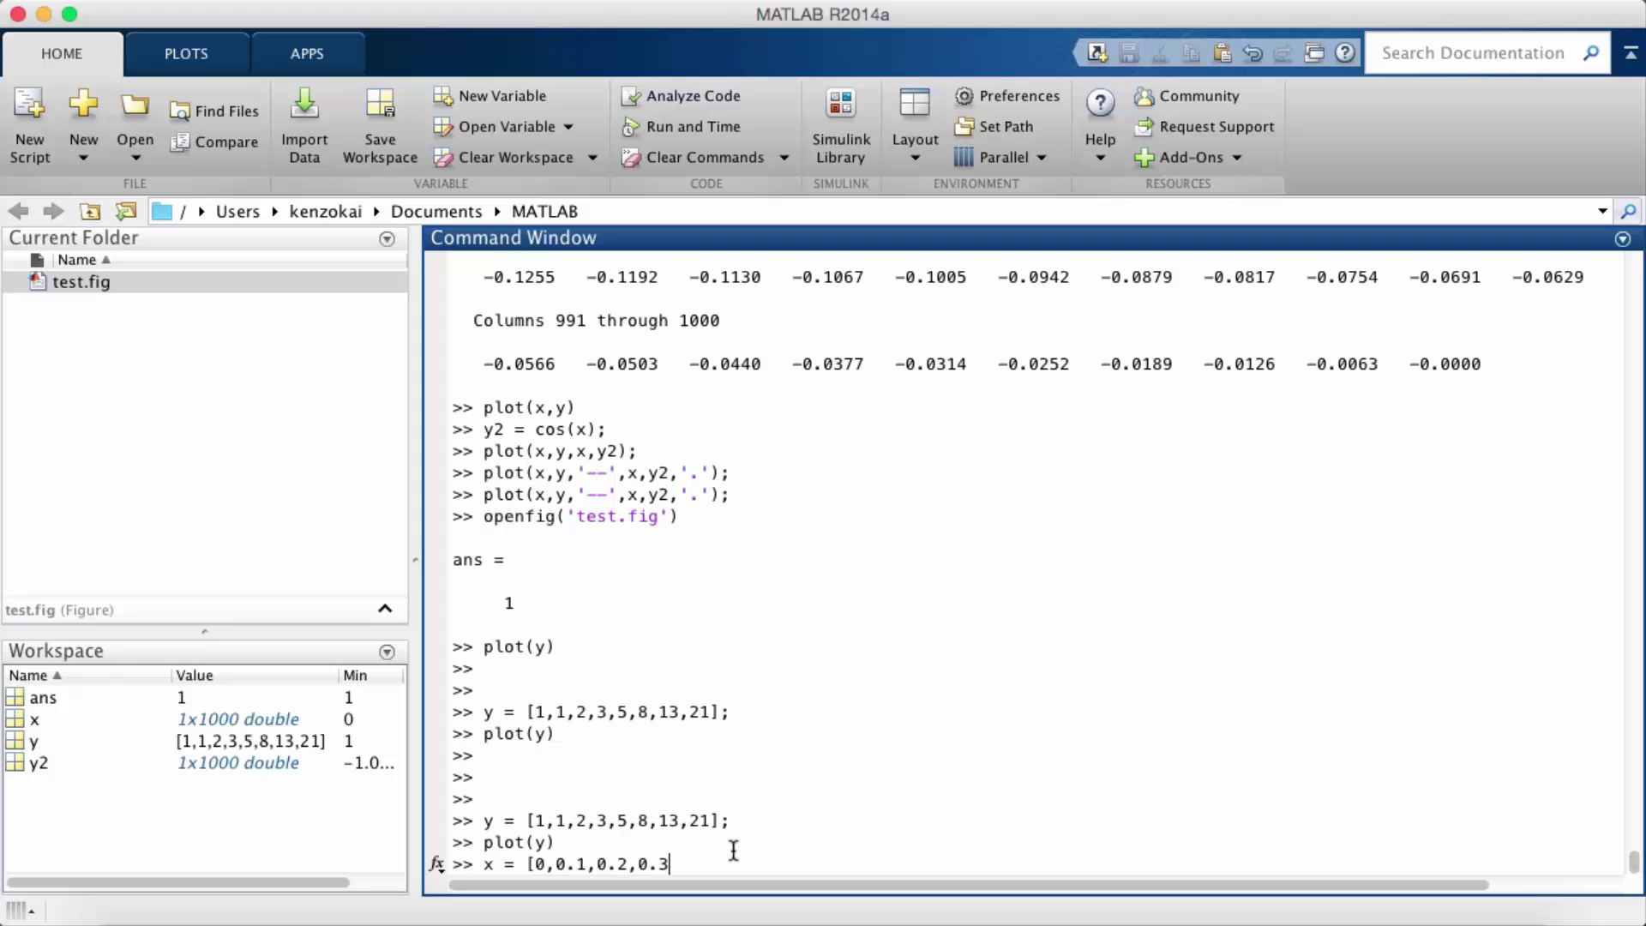
{"action": "type", "text": ",0.4,0."}
{"action": "type", "text": "5,0.6,"}
{"action": "type", "text": "0.7];"}
Assign x = [0,0.1,0.2,0.3,0.4,0.5,0.6,0.7] and type plot(x,y)
{"action": "key", "text": "Return"}
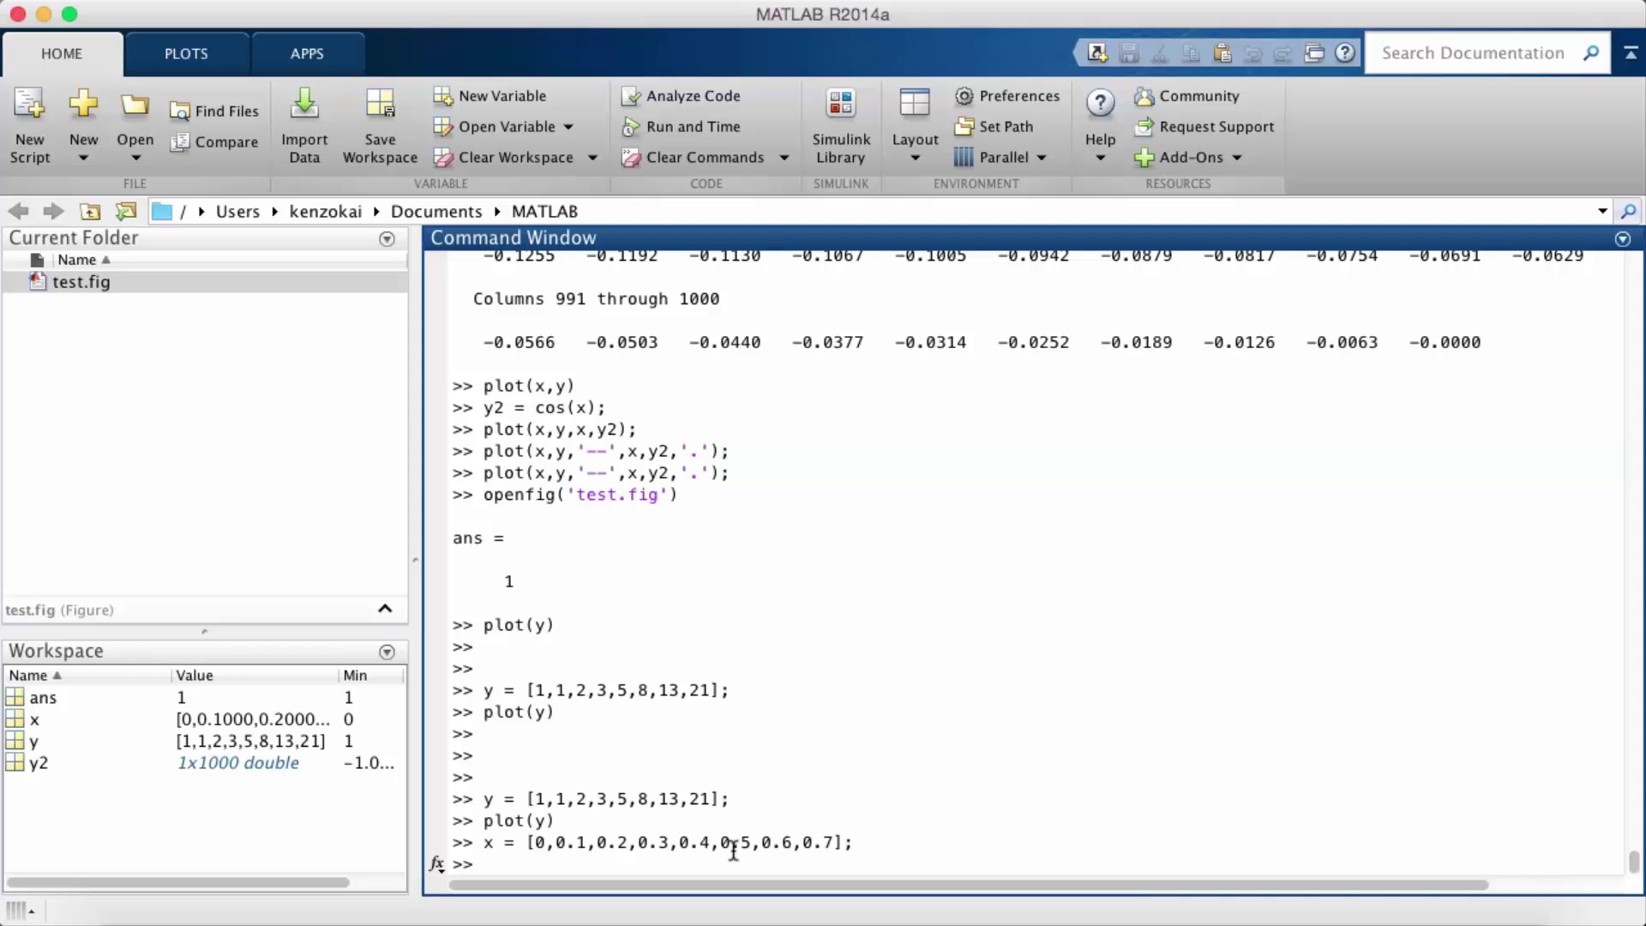
{"action": "type", "text": "plot("}
{"action": "type", "text": "x,"}
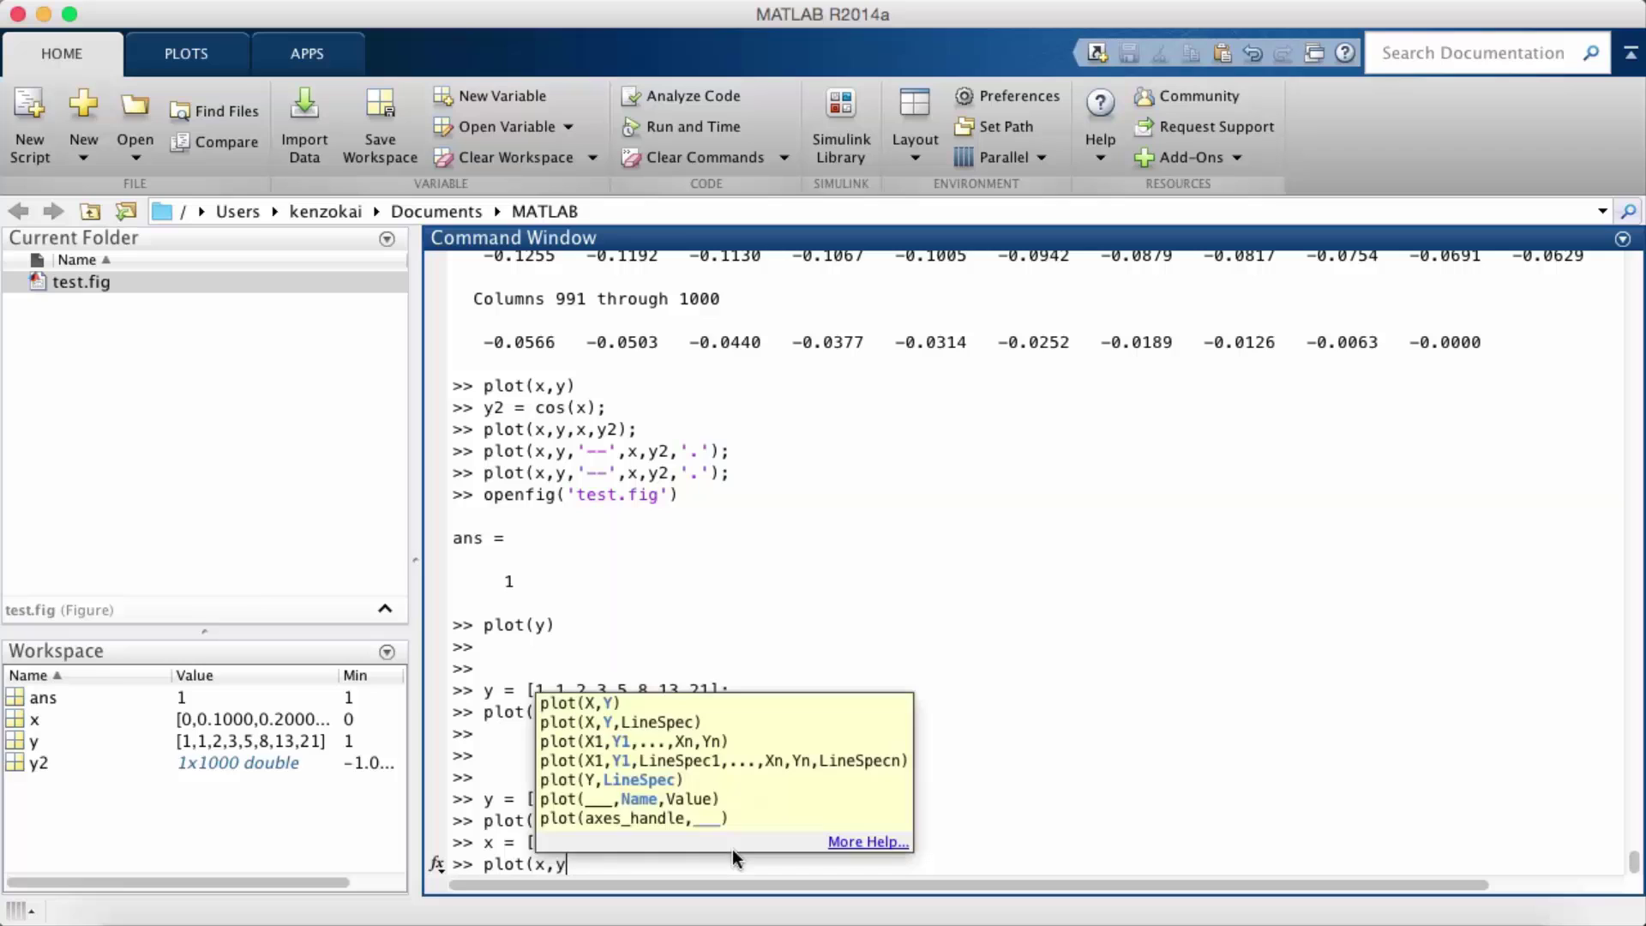
{"action": "type", "text": "y)"}
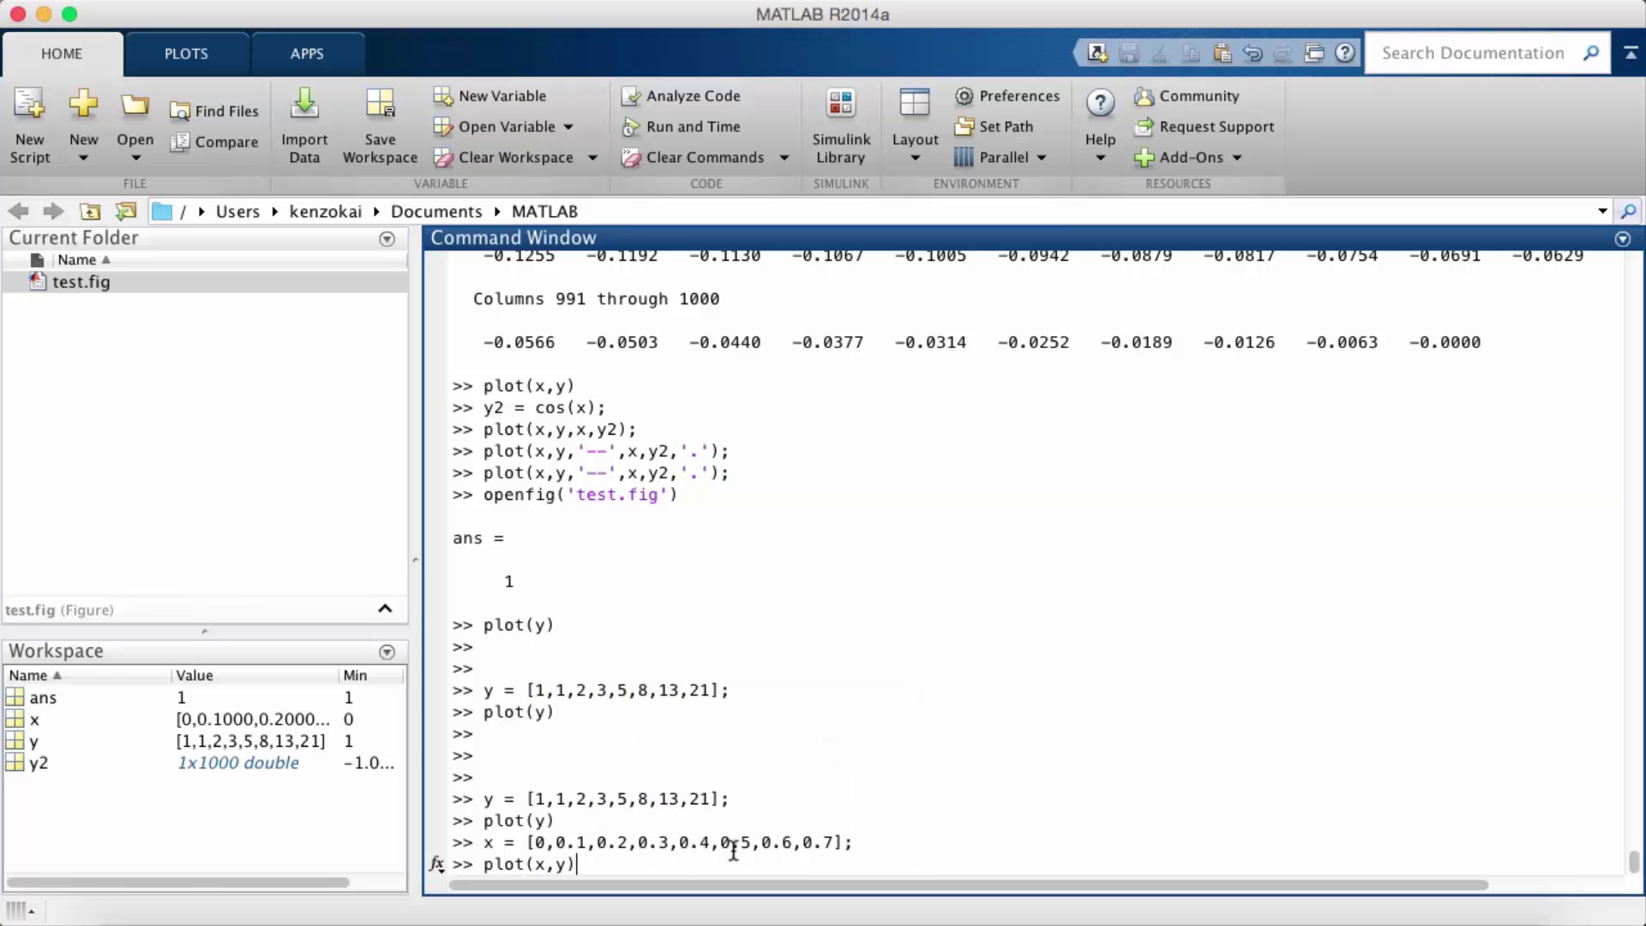
Run plot(x,y) to draw y against x over 0 to 0.7
{"action": "key", "text": "Return"}
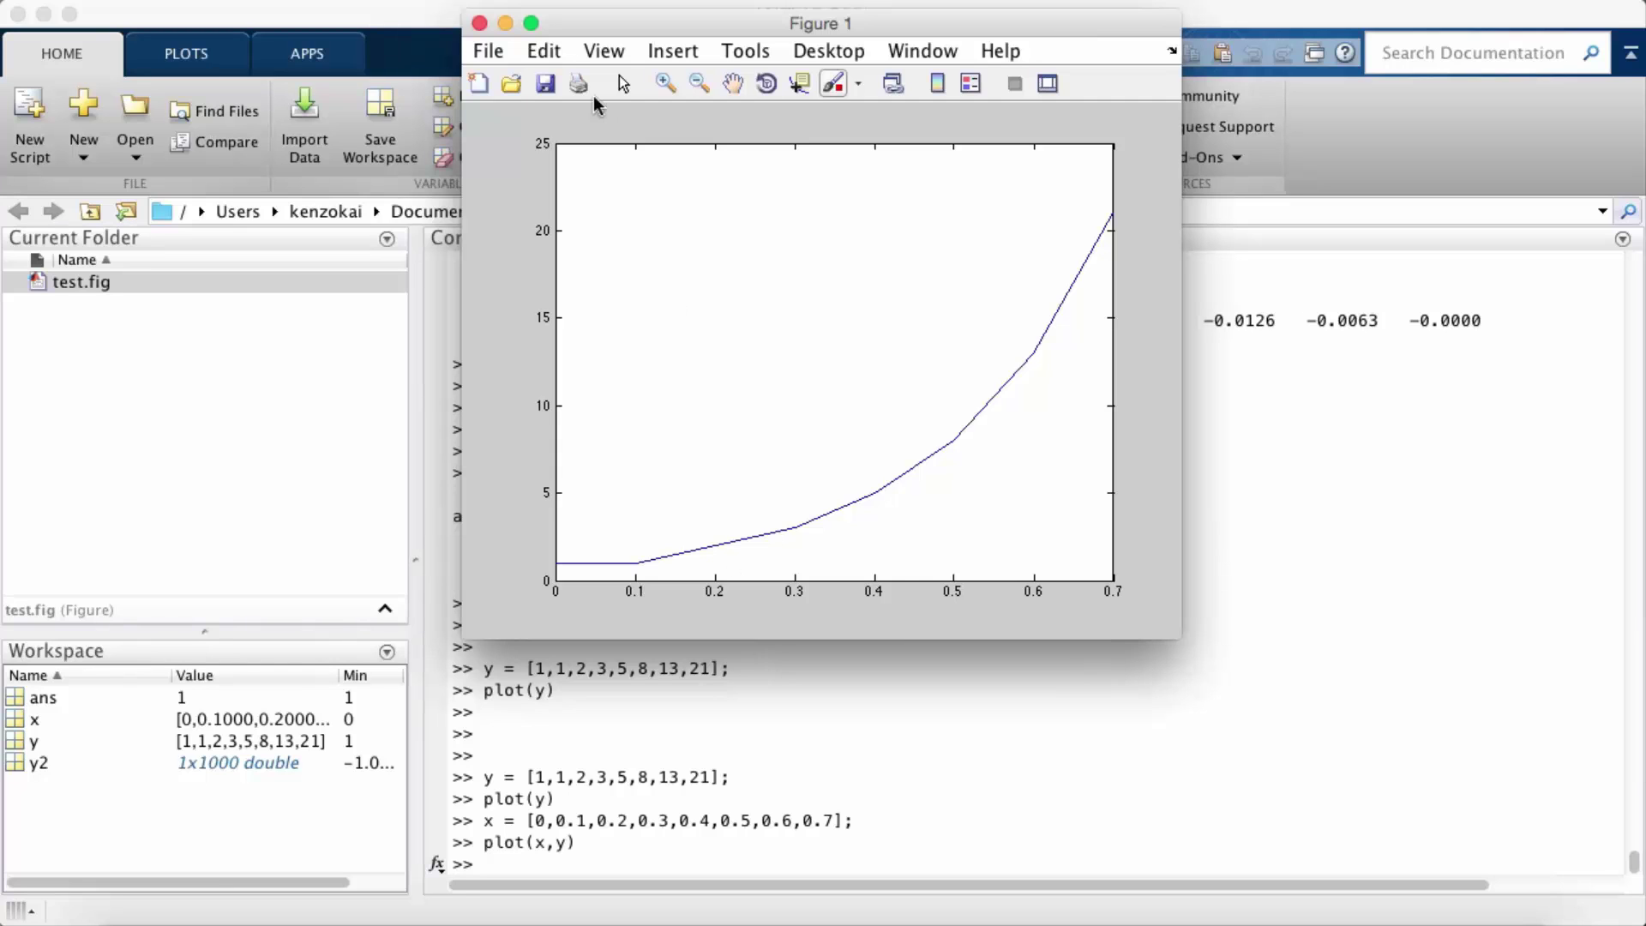
Close Figure 1, confirm size(y) and size(x) are 1 8, then run failing plot([1,2,3],y)
{"action": "left_click", "coordinate": [479, 23]}
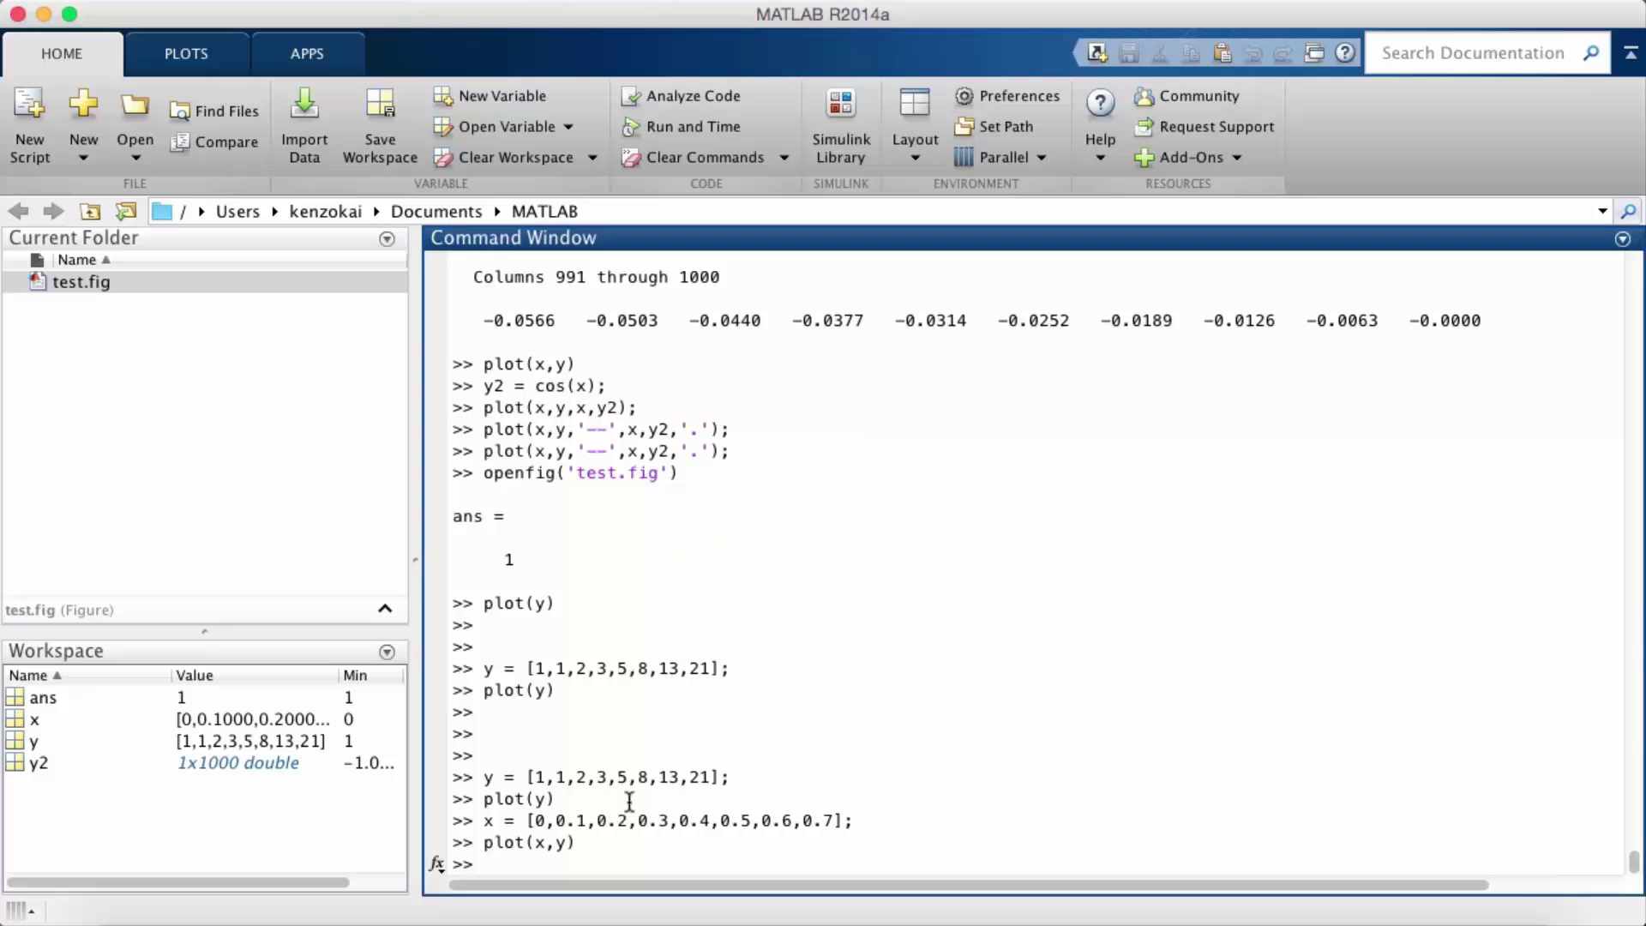
{"action": "type", "text": "size("}
{"action": "type", "text": "y)"}
{"action": "key", "text": "Return"}
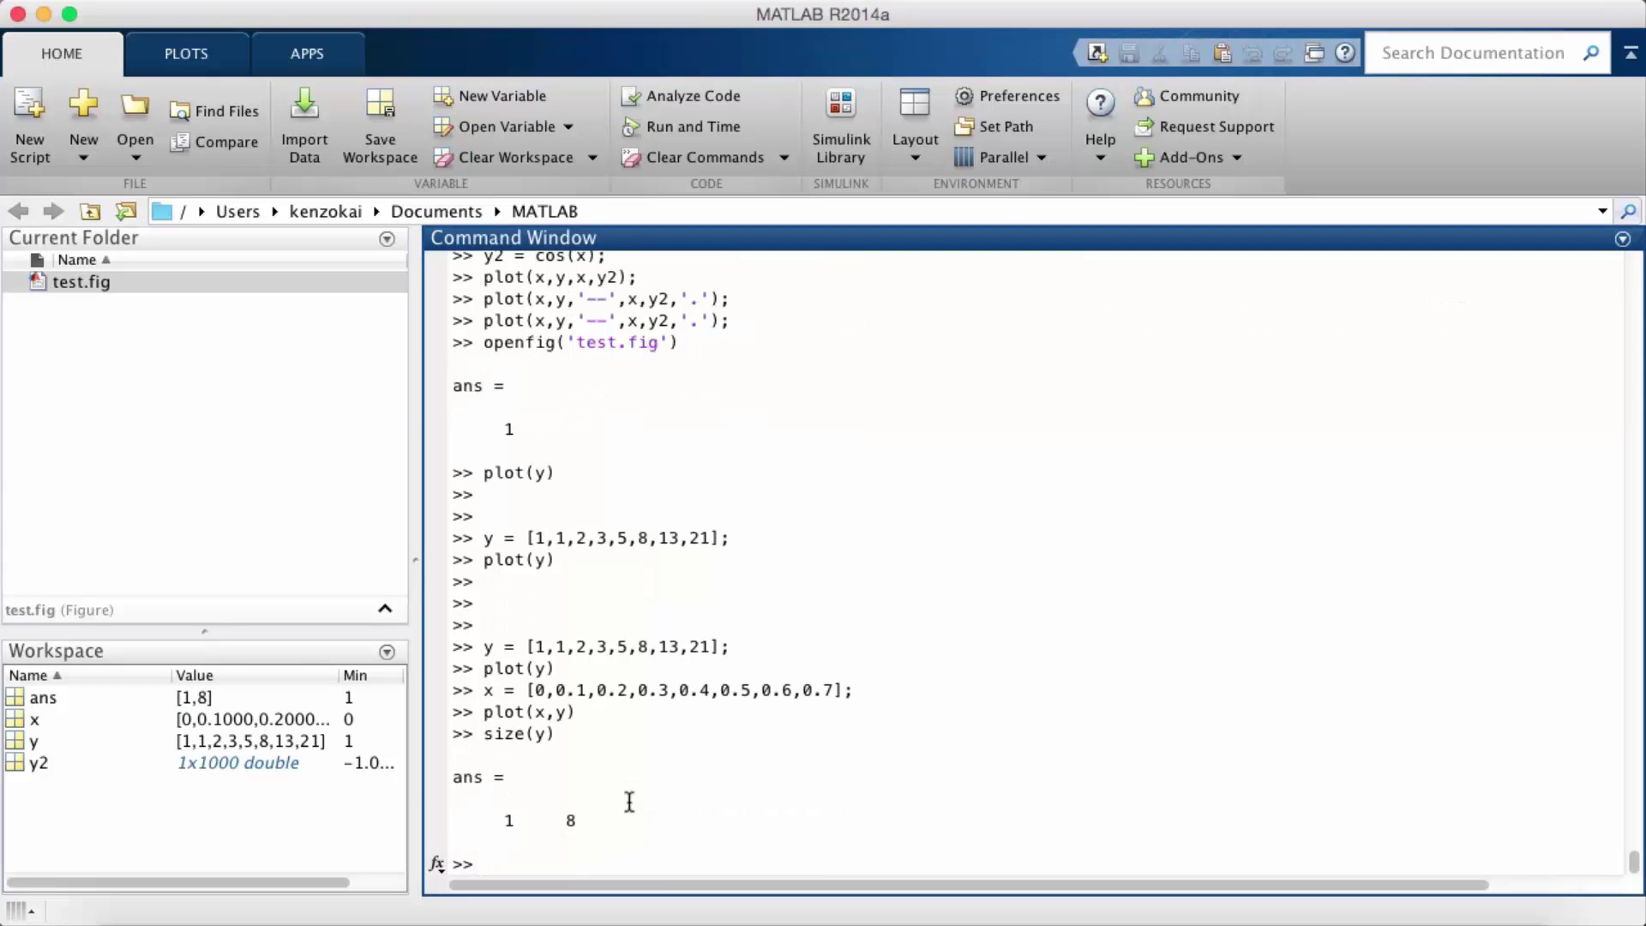
{"action": "type", "text": "size(x"}
{"action": "type", "text": ")"}
{"action": "key", "text": "Return"}
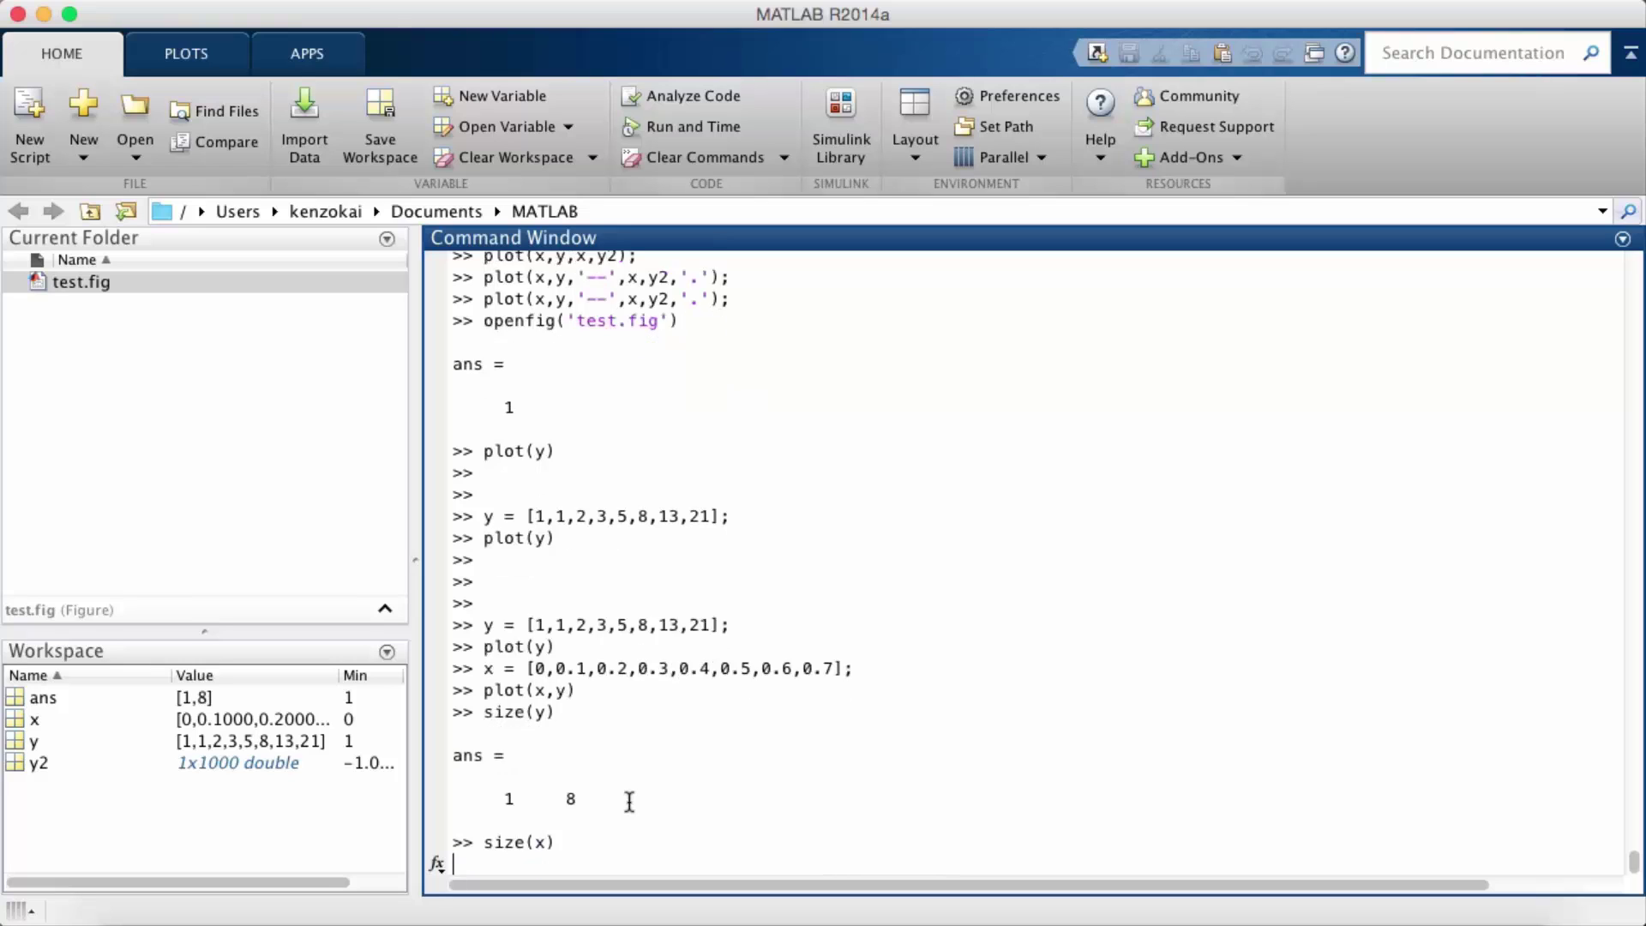
{"action": "type", "text": "plot([1,3,"}
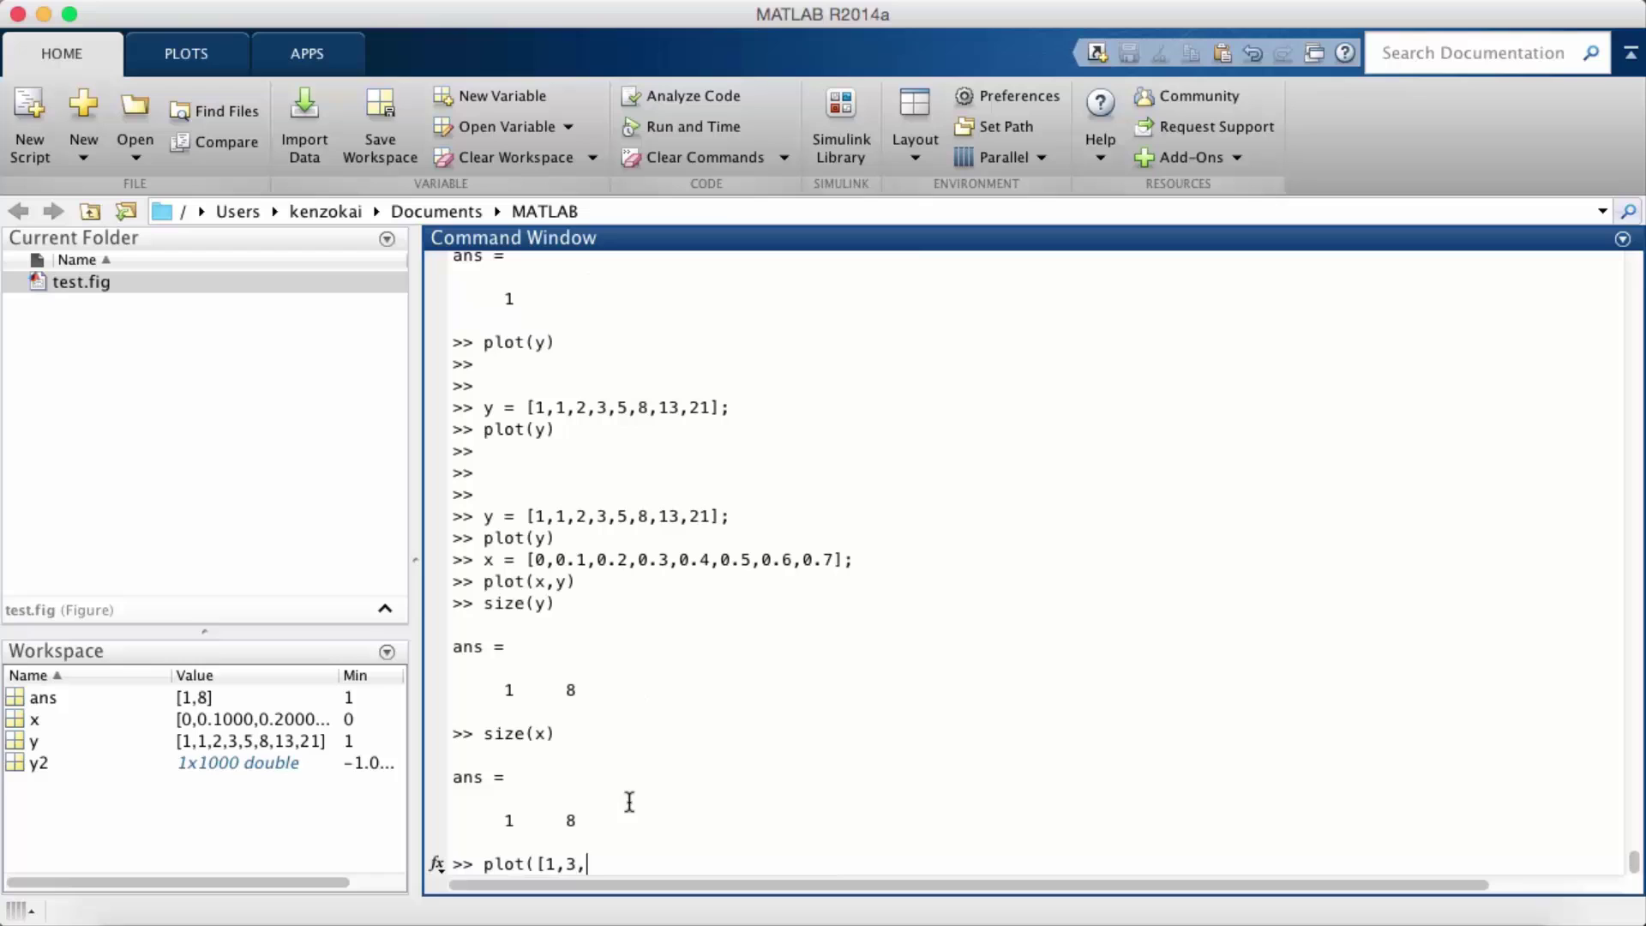
{"action": "type", "text": "3]"}
{"action": "key", "text": "BackSpace"}
{"action": "key", "text": "BackSpace"}
{"action": "key", "text": "BackSpace"}
{"action": "type", "text": ",3],y)"}
{"action": "key", "text": "Return"}
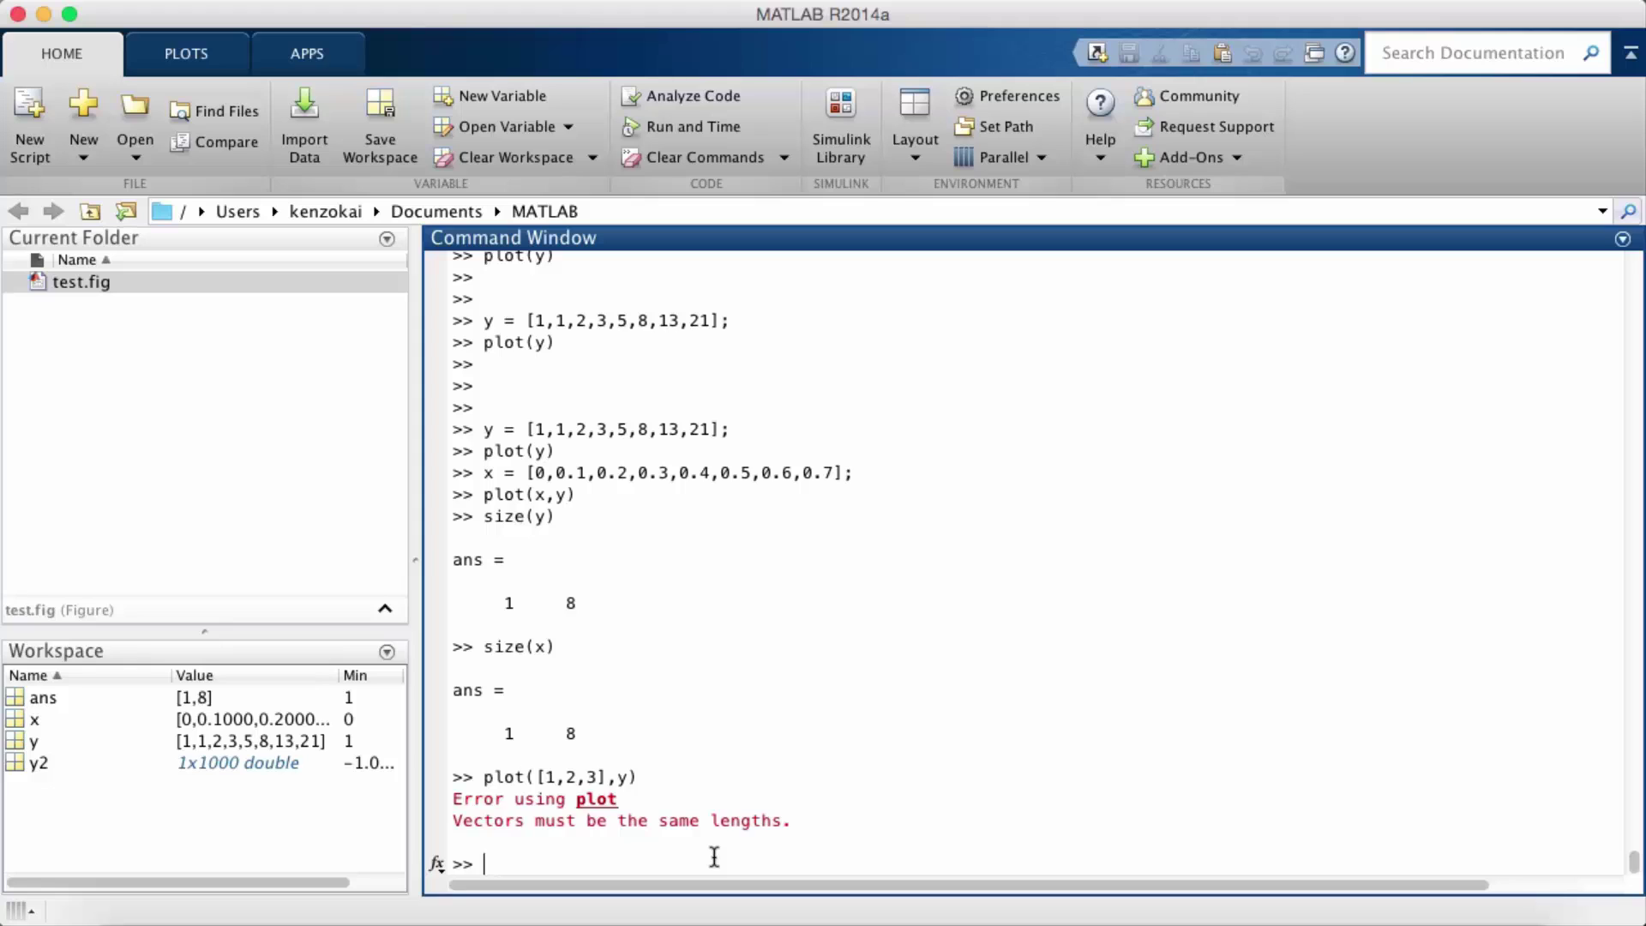
{"action": "type", "text": "x"}
{"action": "type", "text": " = lin"}
{"action": "type", "text": "space("}
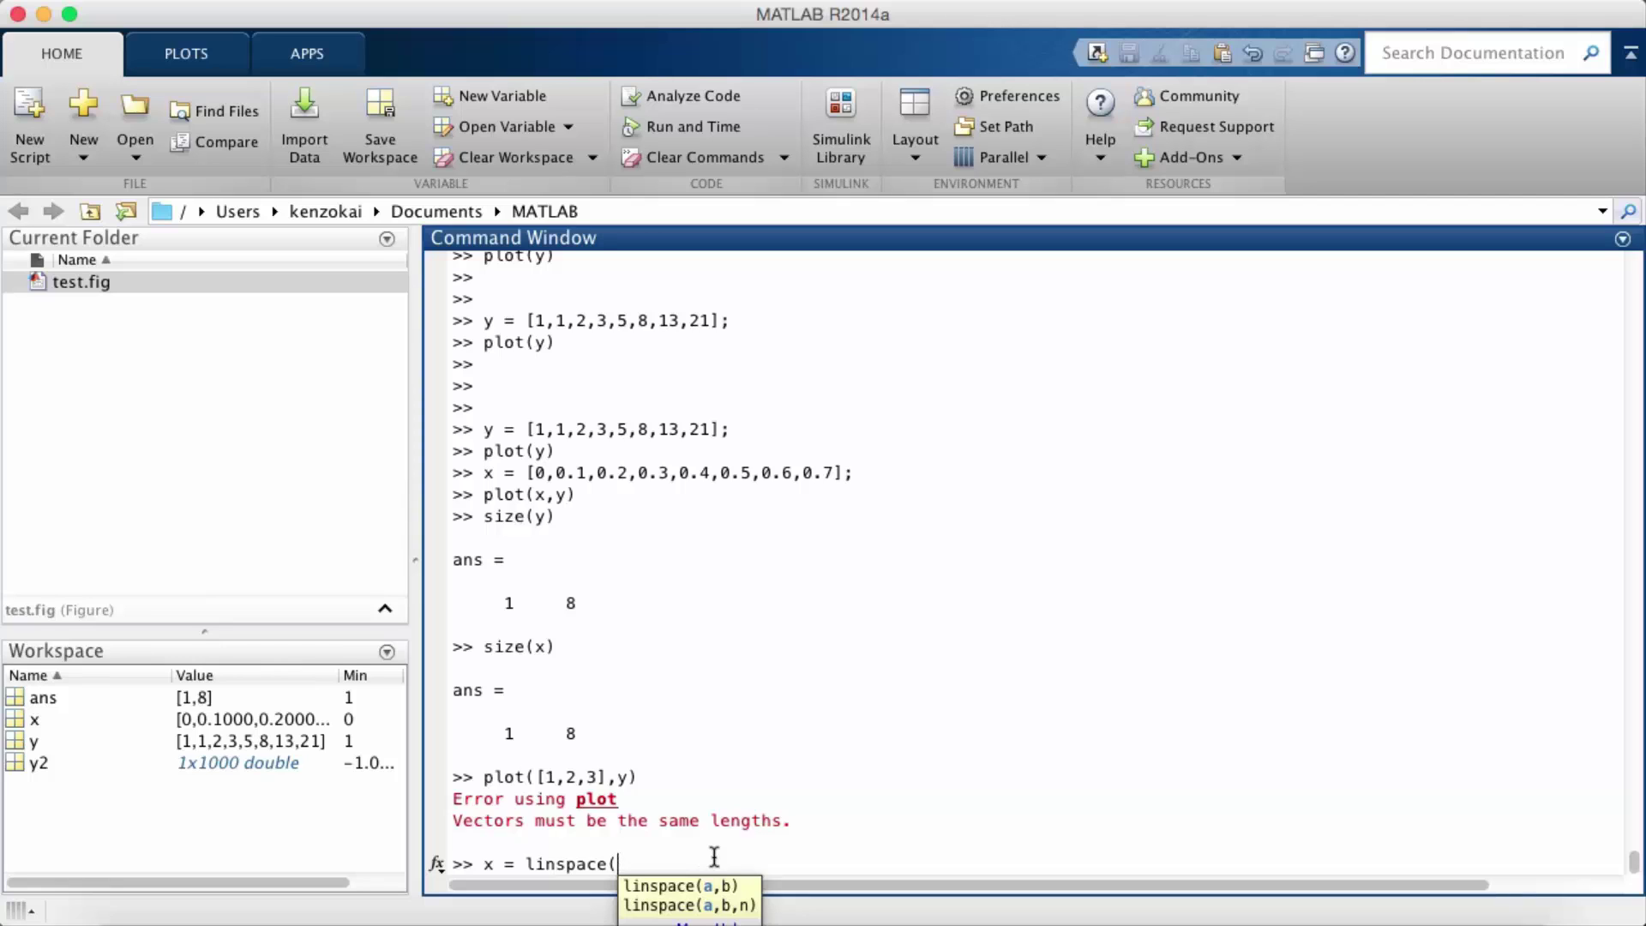
{"action": "type", "text": "0,10"}
{"action": "type", "text": "0,200"}
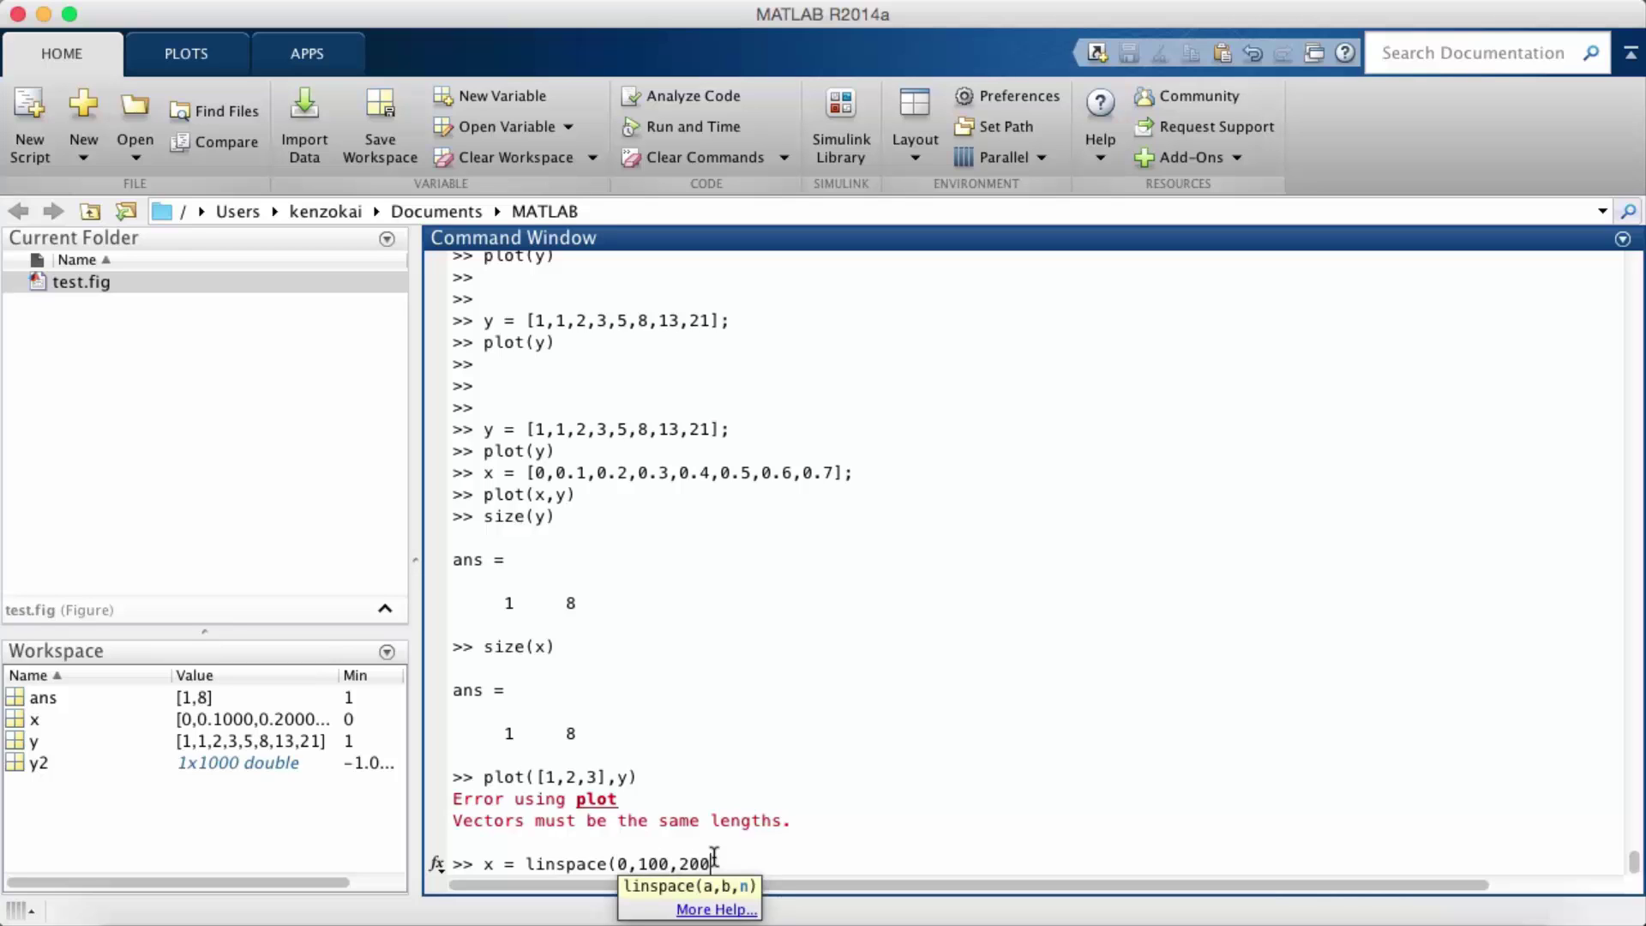
{"action": "type", "text": ");"}
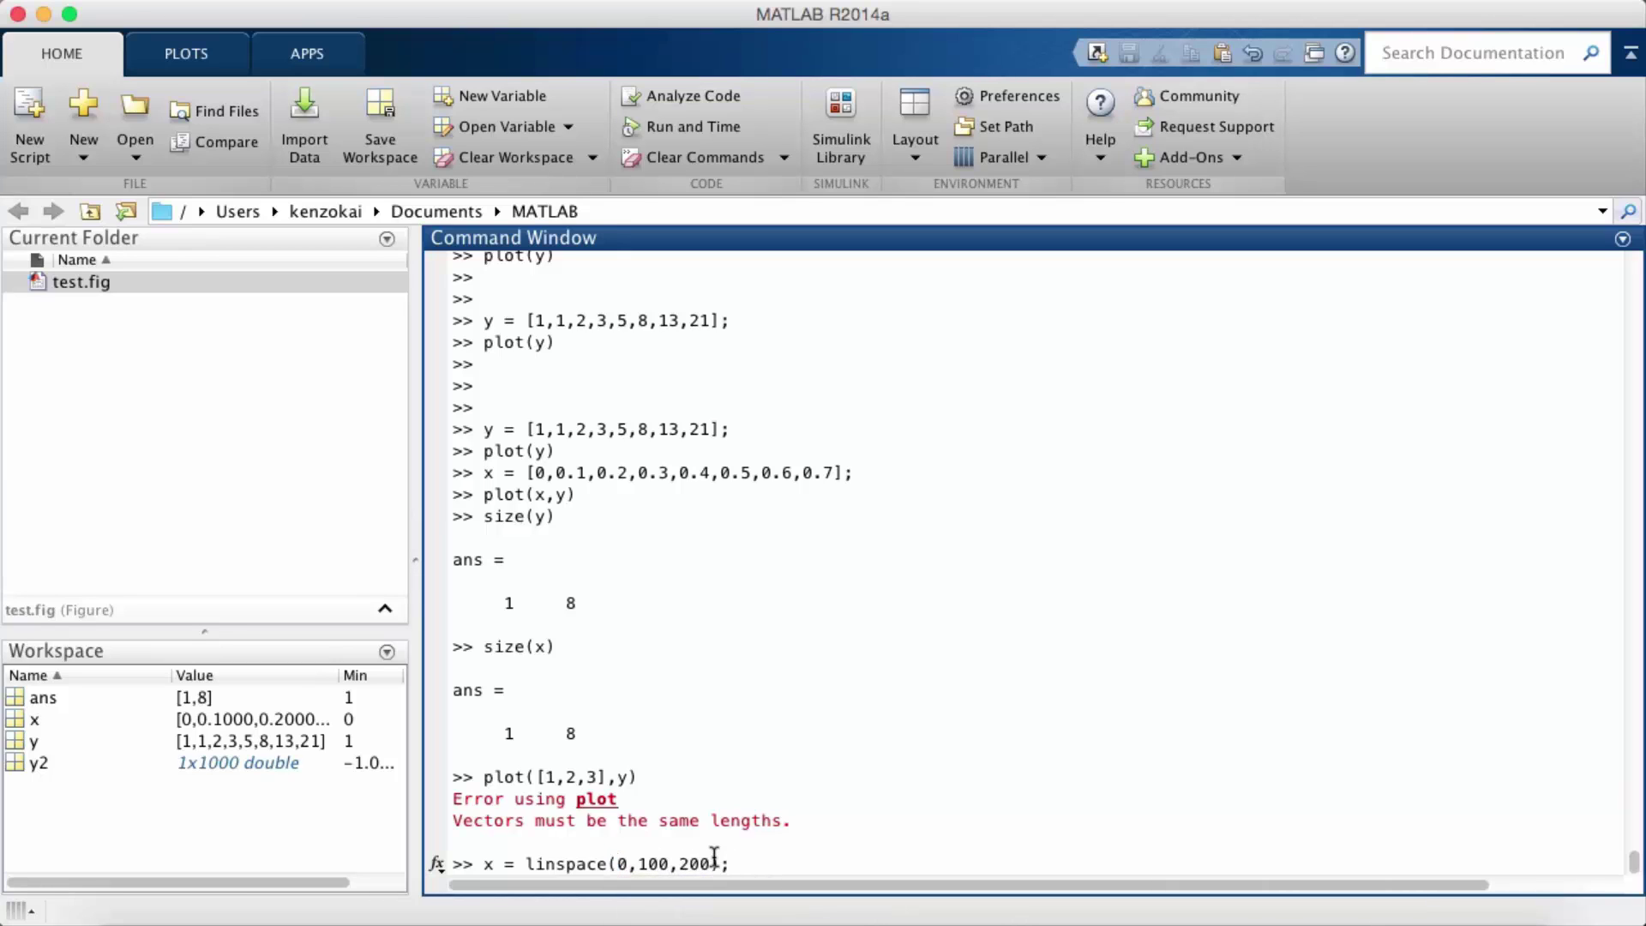
Enter x = linspace(0,100,200) and y = sin(x), then plot(x,y)
{"action": "key", "text": "Return"}
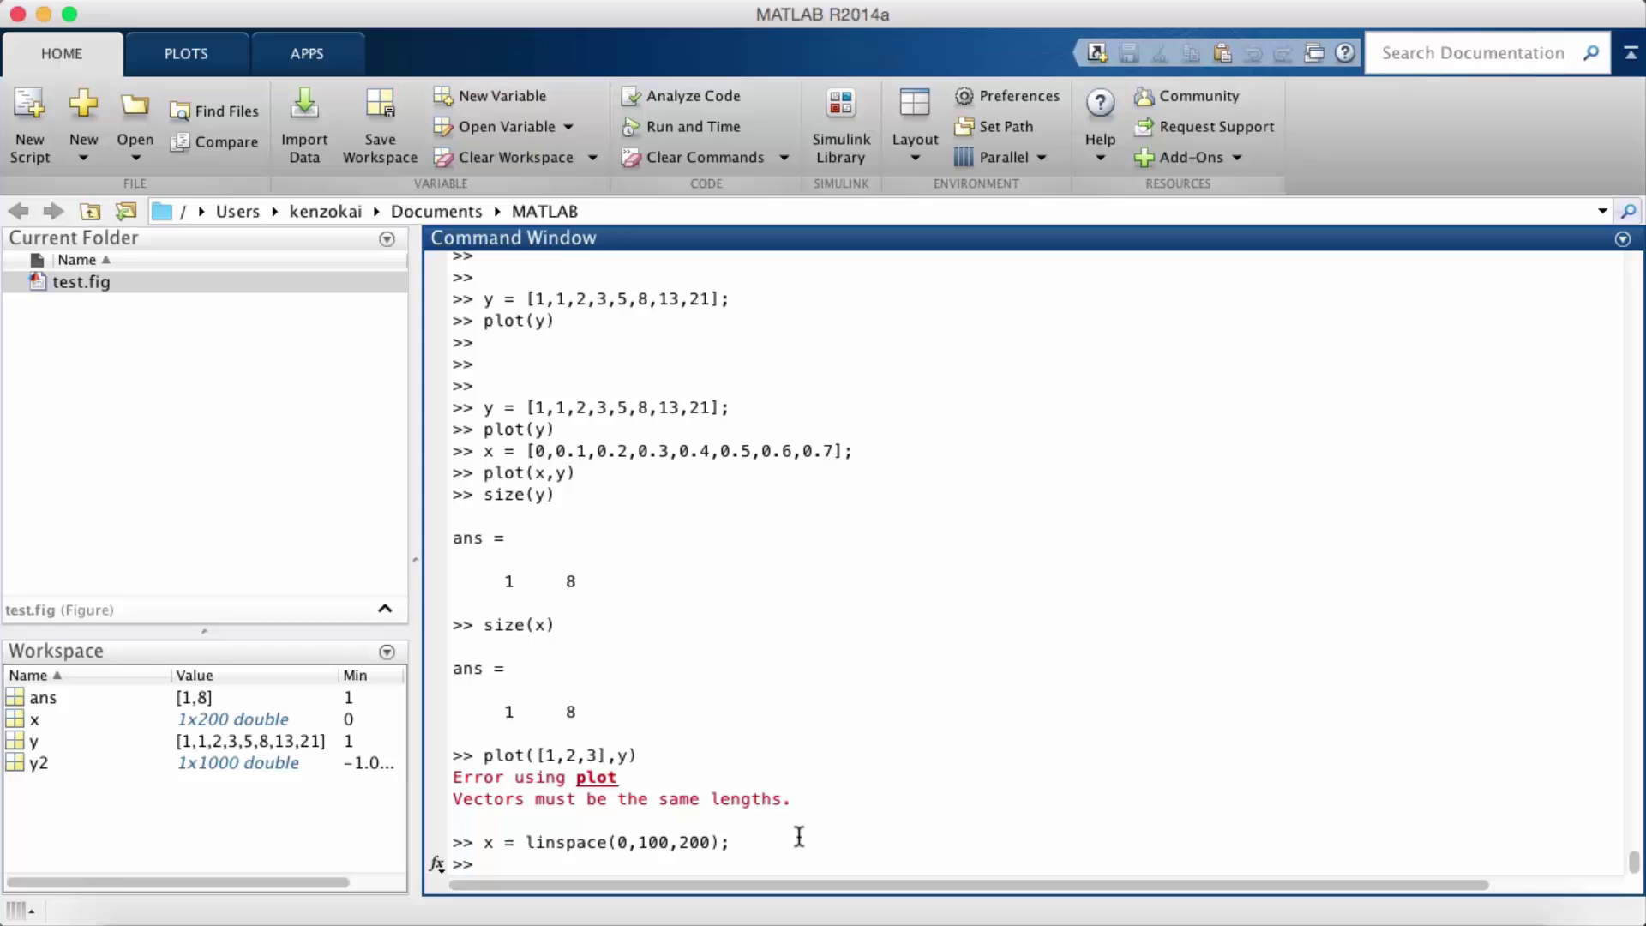
{"action": "type", "text": "y "}
{"action": "type", "text": "= "}
{"action": "type", "text": "sin("}
{"action": "type", "text": "x);"}
{"action": "key", "text": "Return"}
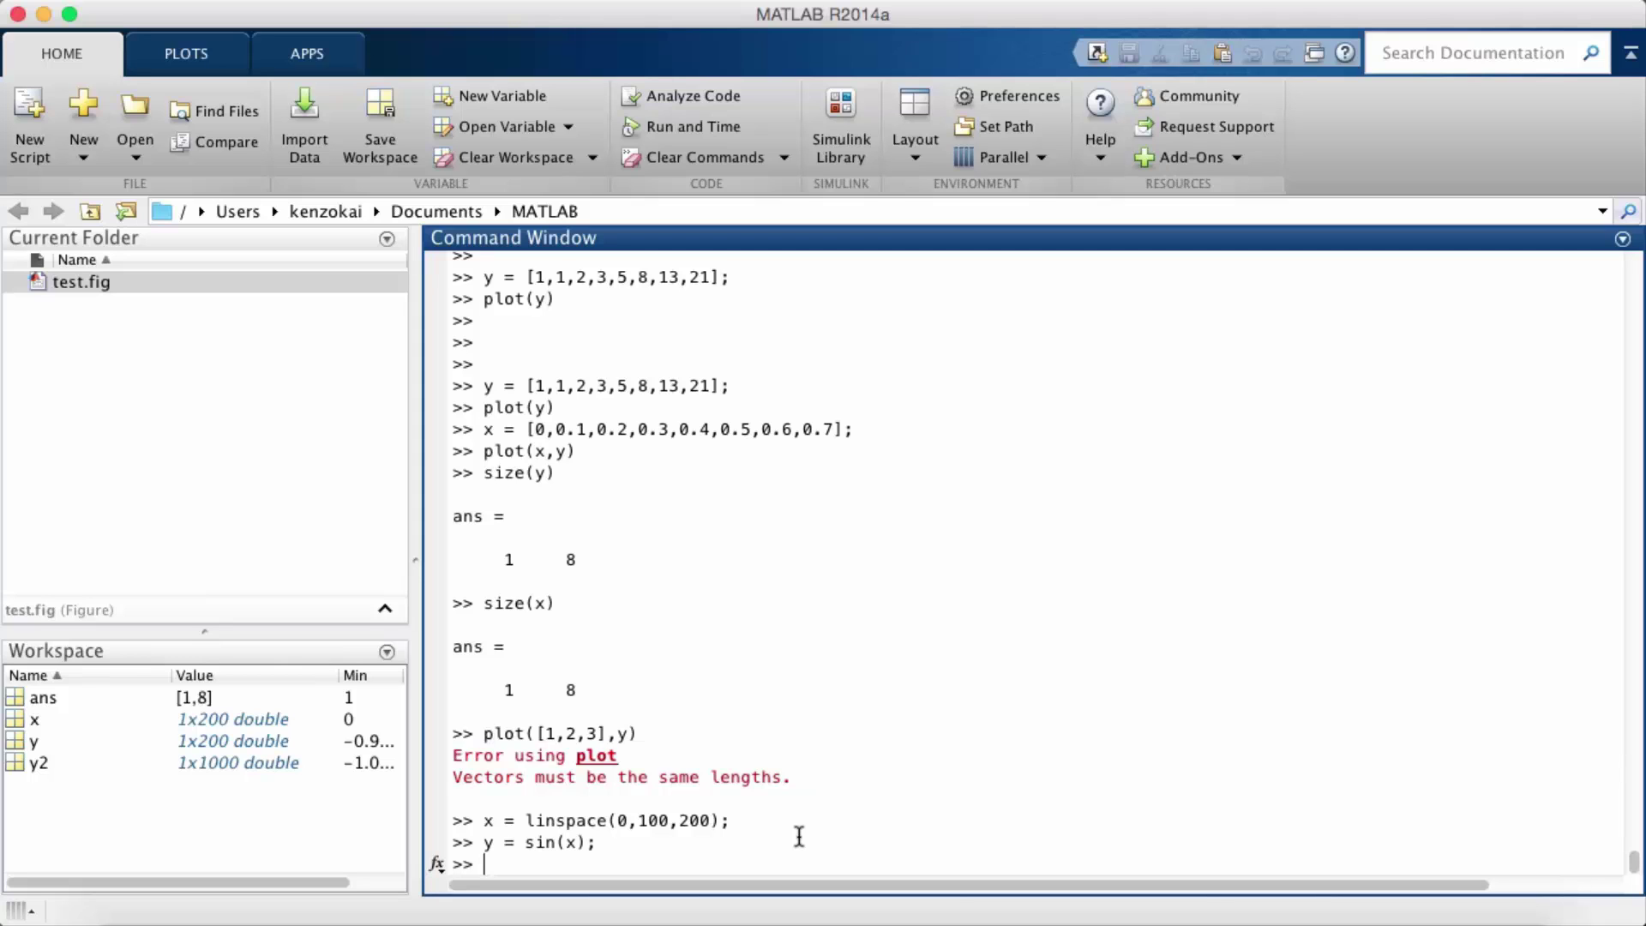
{"action": "type", "text": "plot"}
{"action": "type", "text": "(x,y)"}
{"action": "key", "text": "Return"}
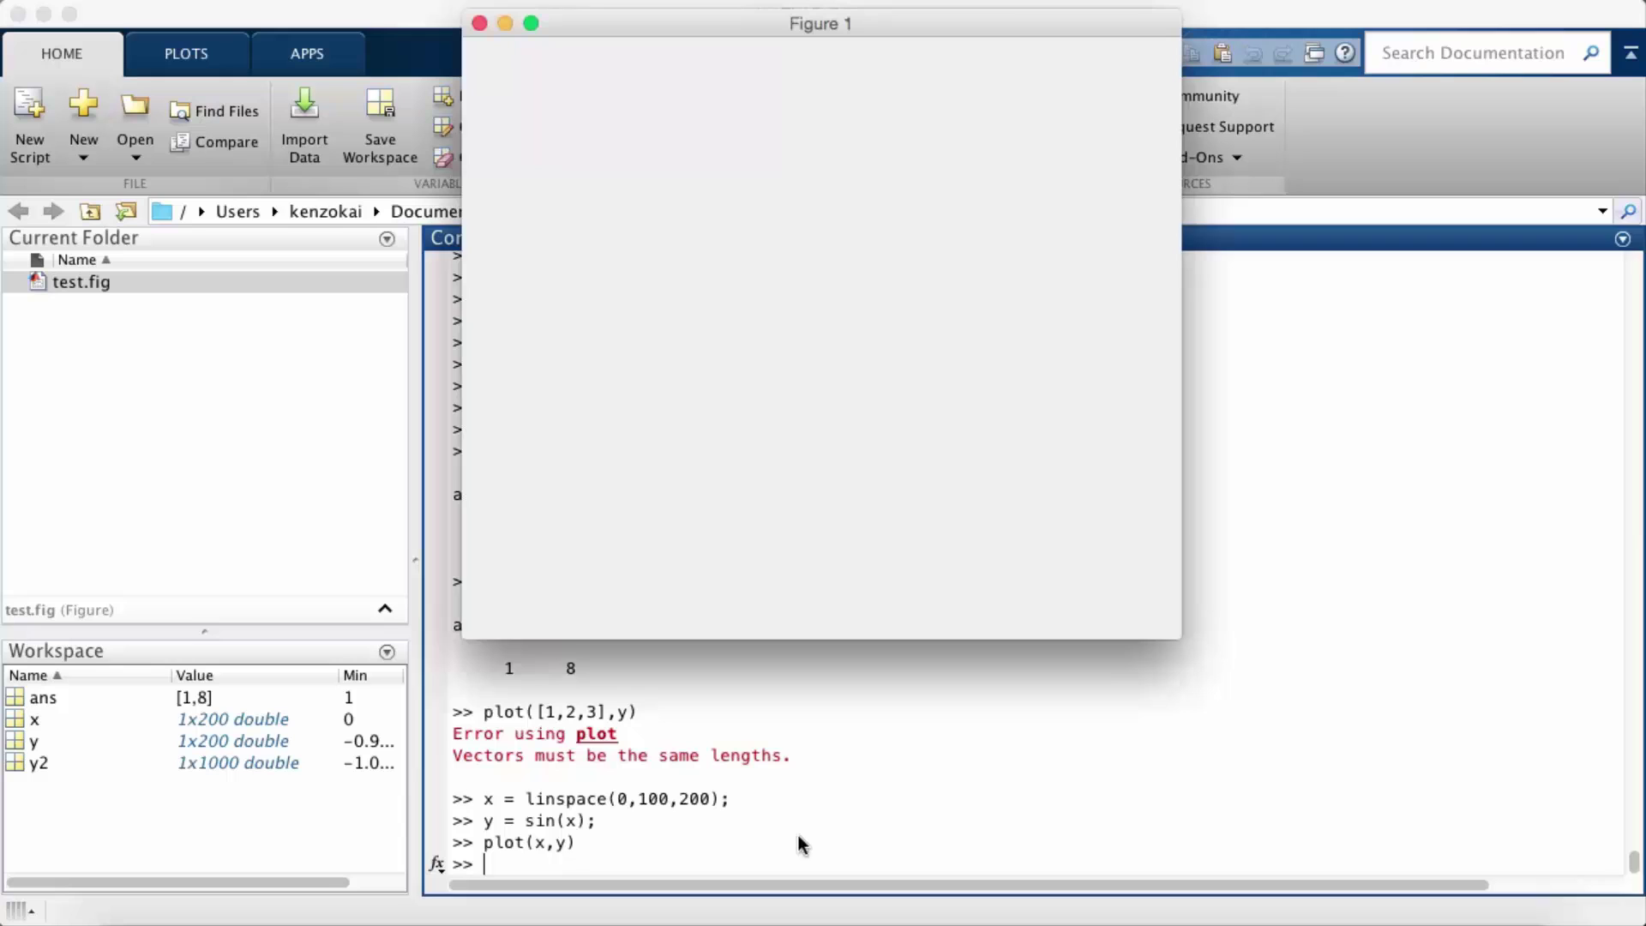
Maximize the sine Figure 1 to full screen, then close it
{"action": "left_click", "coordinate": [532, 25]}
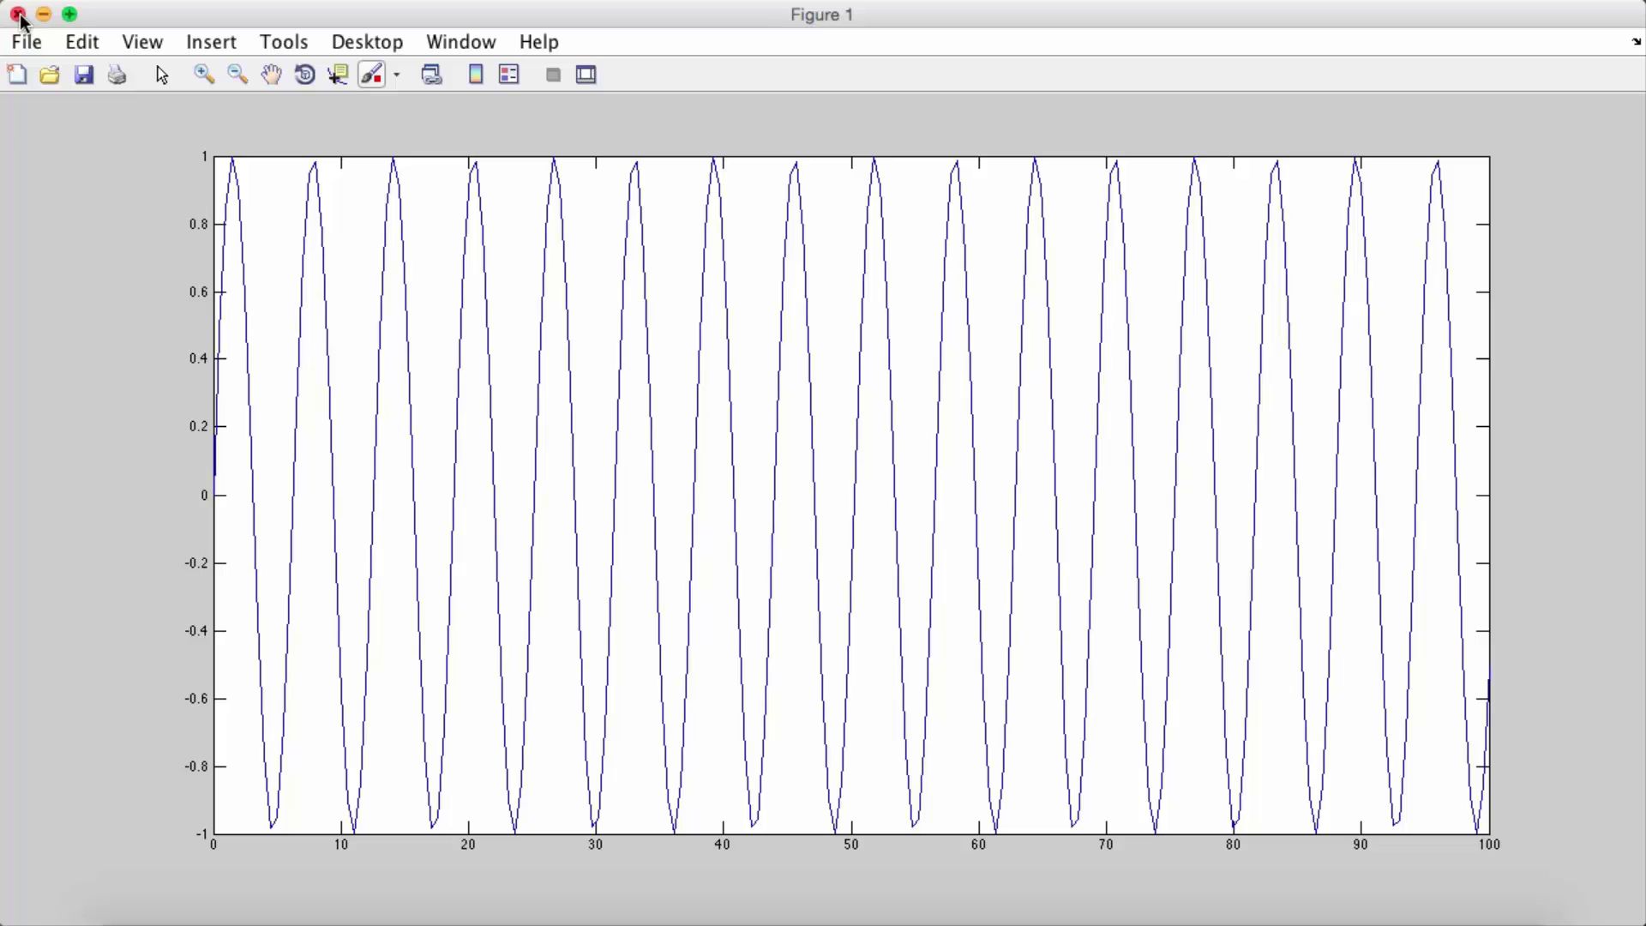
{"action": "left_click", "coordinate": [18, 15]}
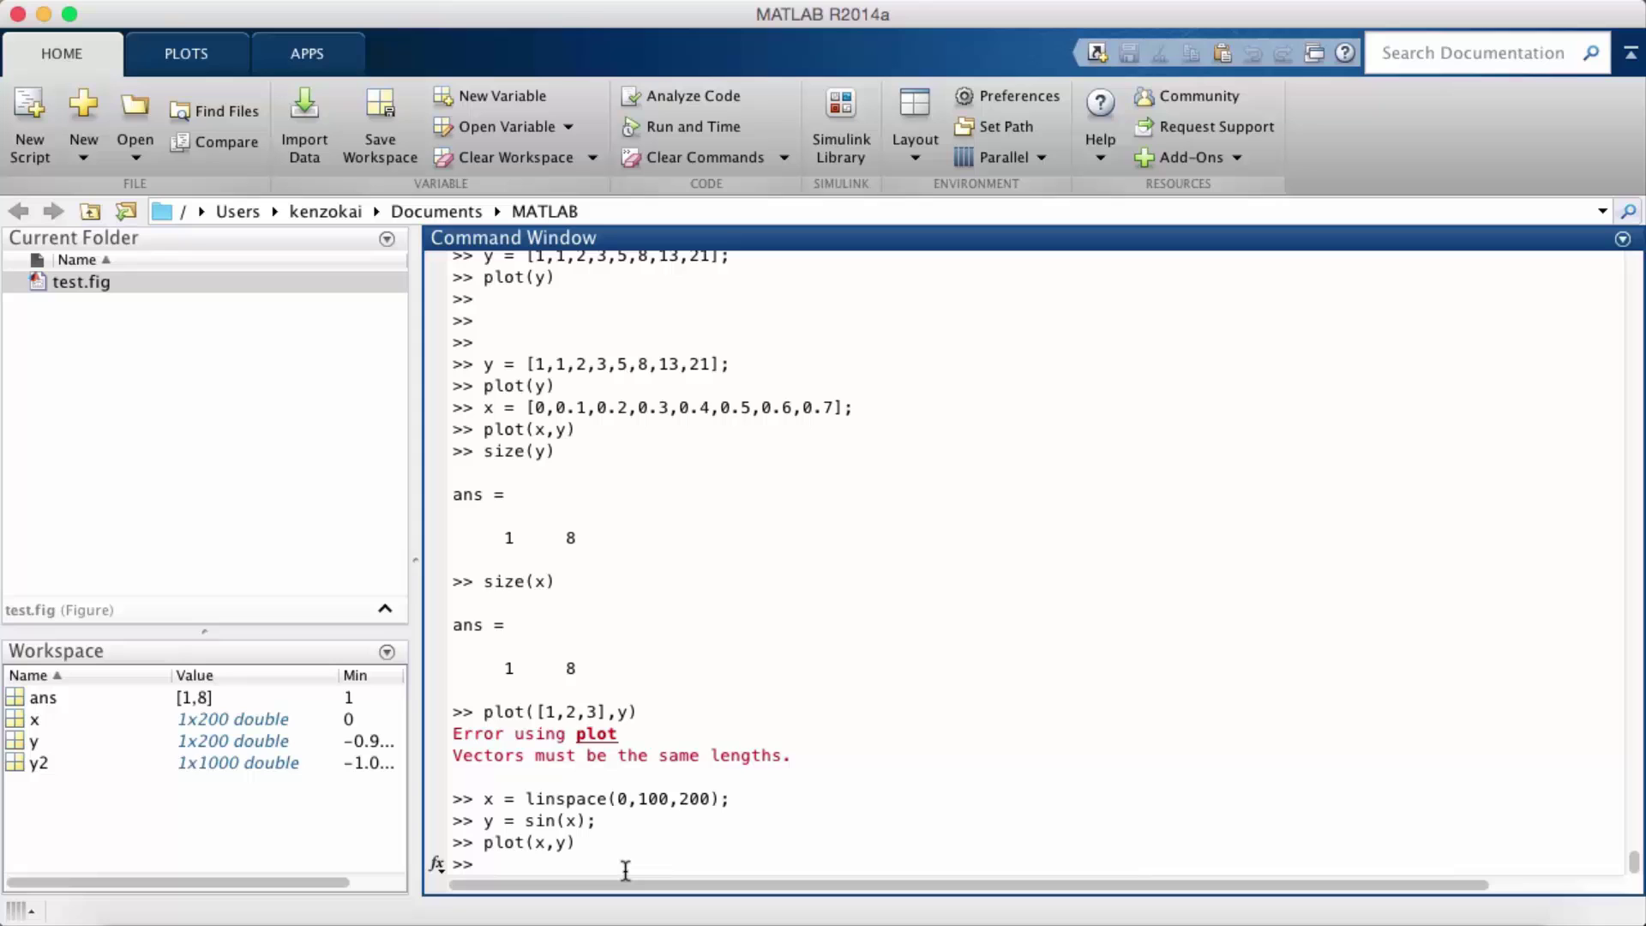
{"action": "type", "text": "x"}
Display x without a semicolon, listing all 200 values from 0 to 100
{"action": "key", "text": "Return"}
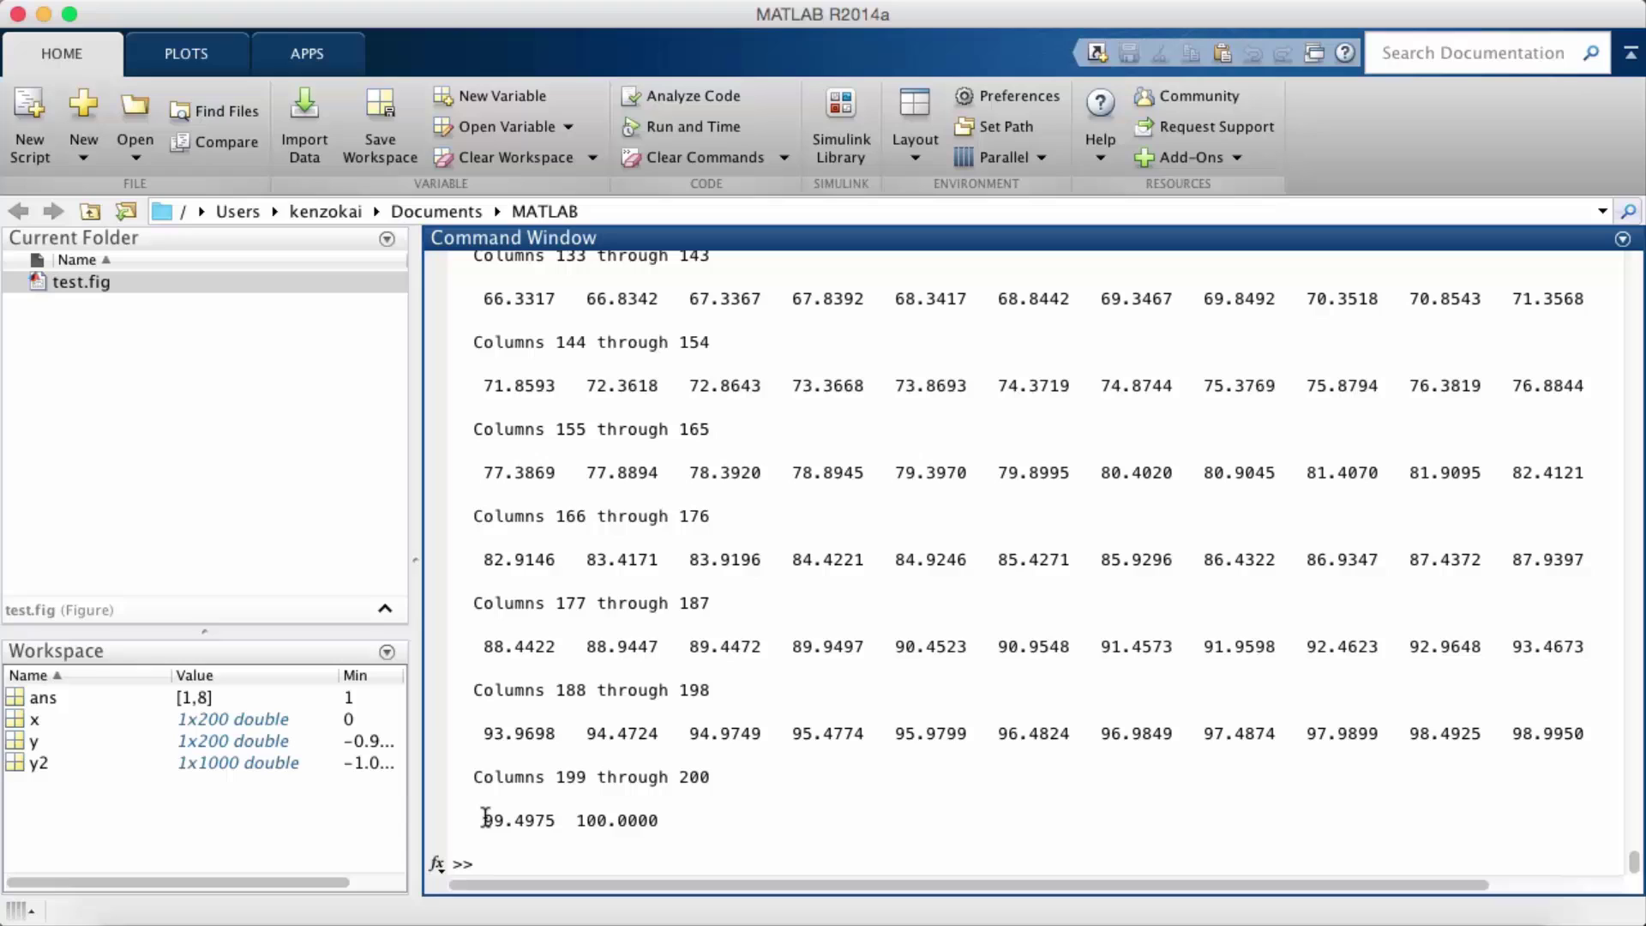
{"action": "type", "text": "x = "}
{"action": "type", "text": "linspace("}
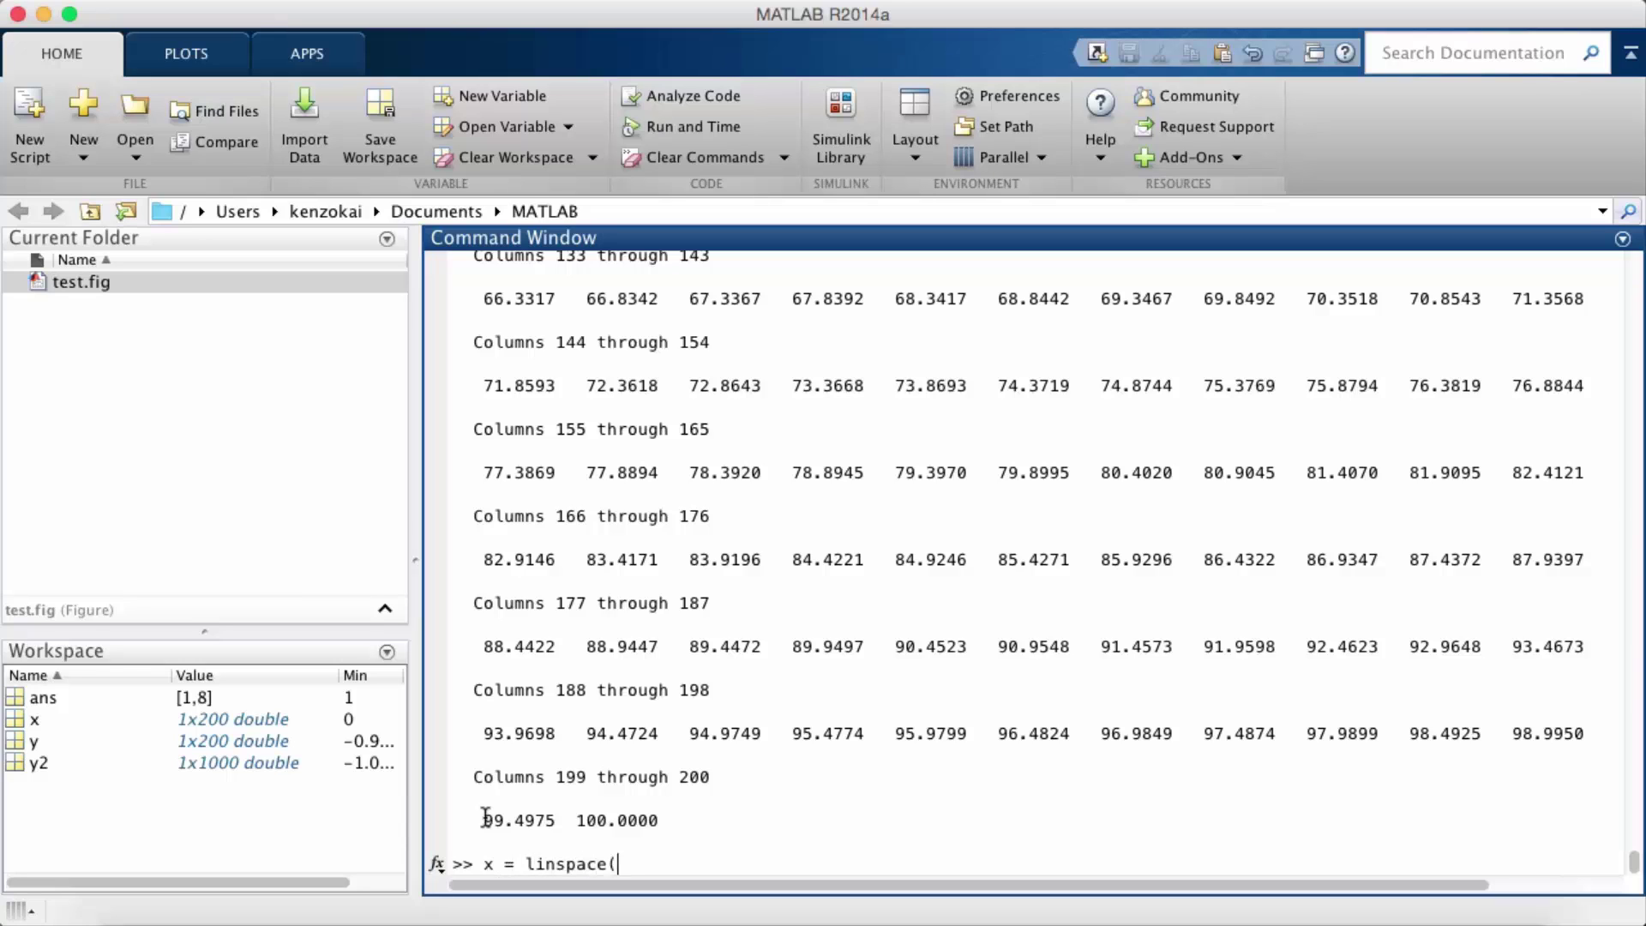
{"action": "type", "text": "0, 2"}
{"action": "type", "text": "*pi, "}
{"action": "type", "text": "100)"}
{"action": "type", "text": ";"}
Enter x = linspace(0,2*pi,100) and y = sin(x), then plot(x,y) for one sine period
{"action": "key", "text": "Return"}
{"action": "type", "text": "y = "}
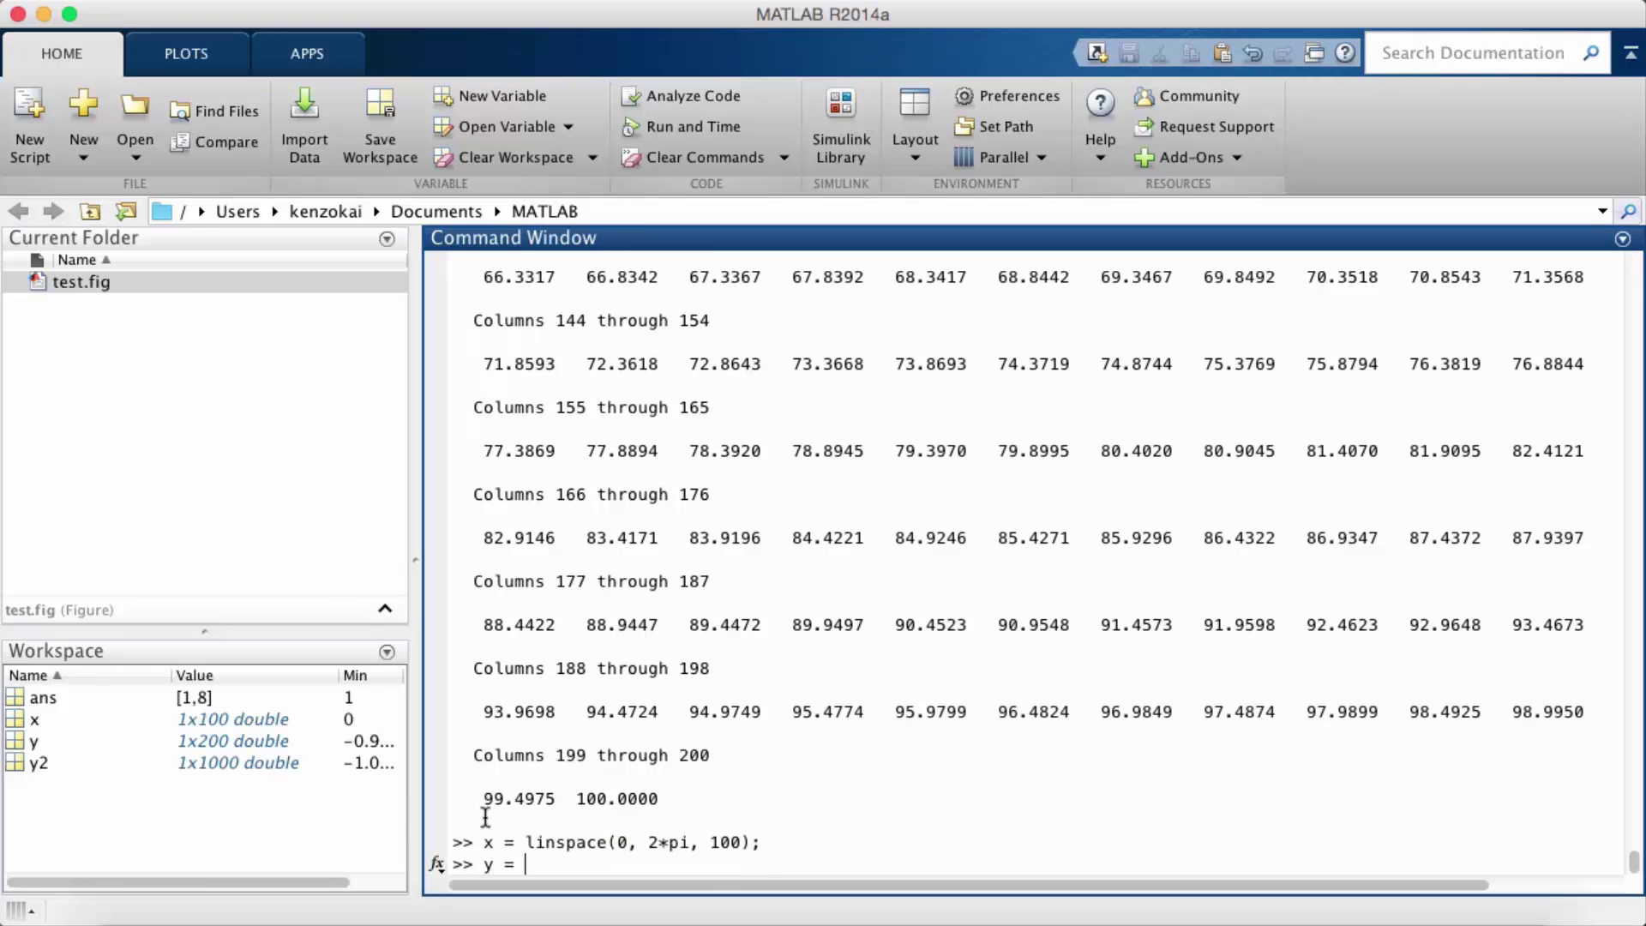
{"action": "type", "text": "sin(x);"}
{"action": "key", "text": "Return"}
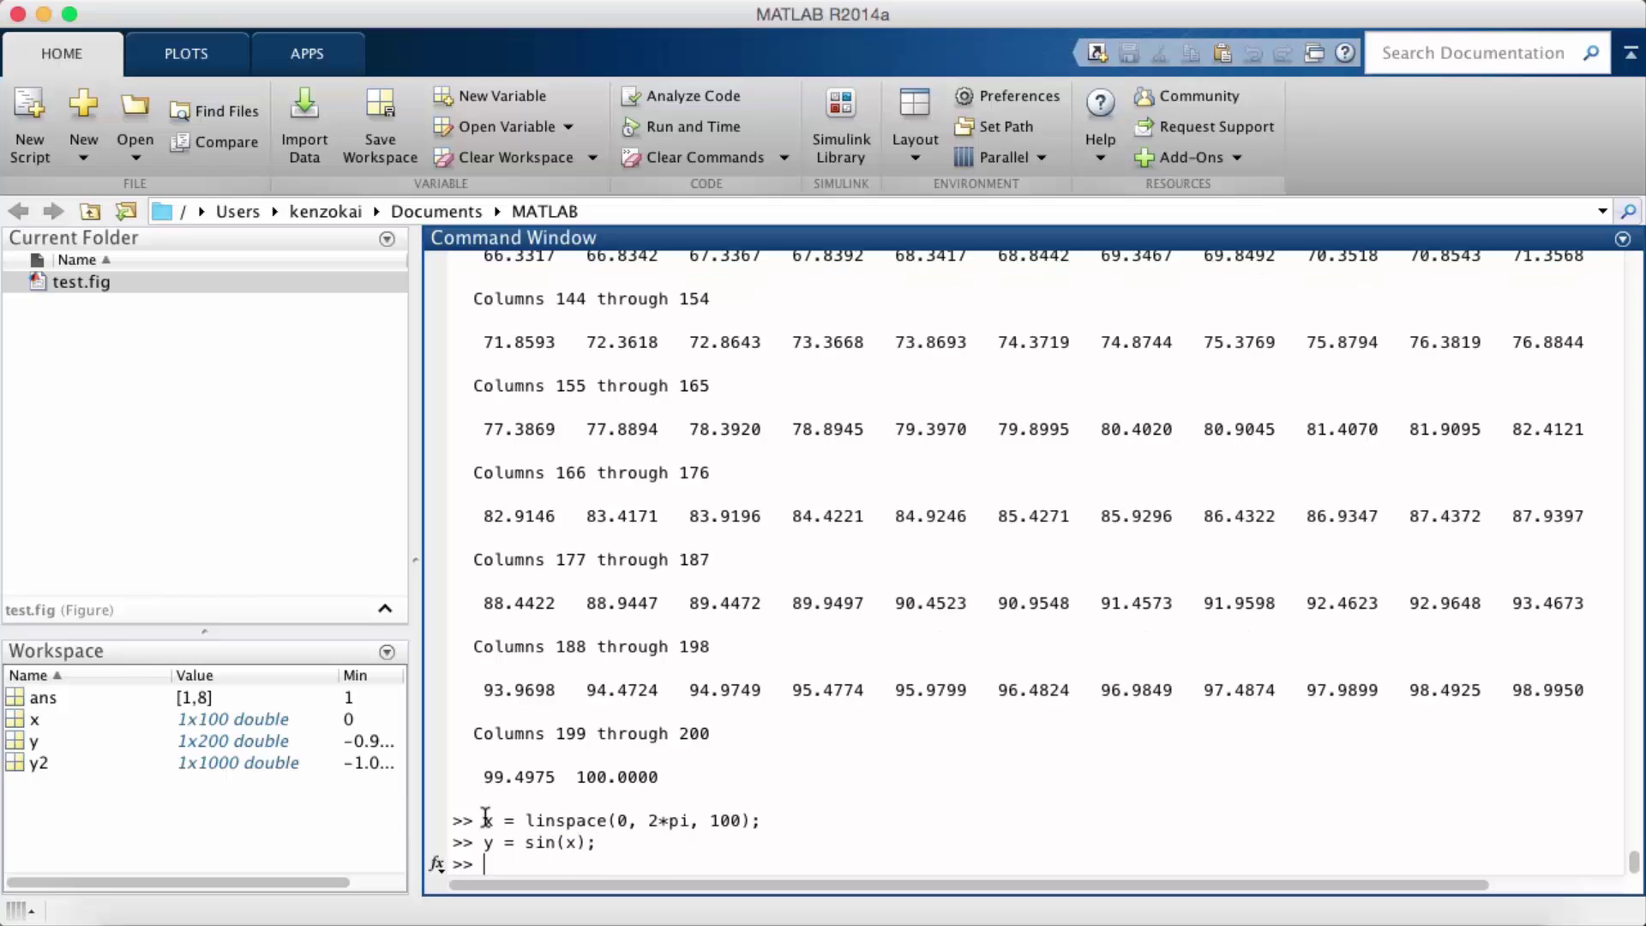
{"action": "type", "text": "plot(x,"}
{"action": "type", "text": "y)"}
{"action": "key", "text": "Return"}
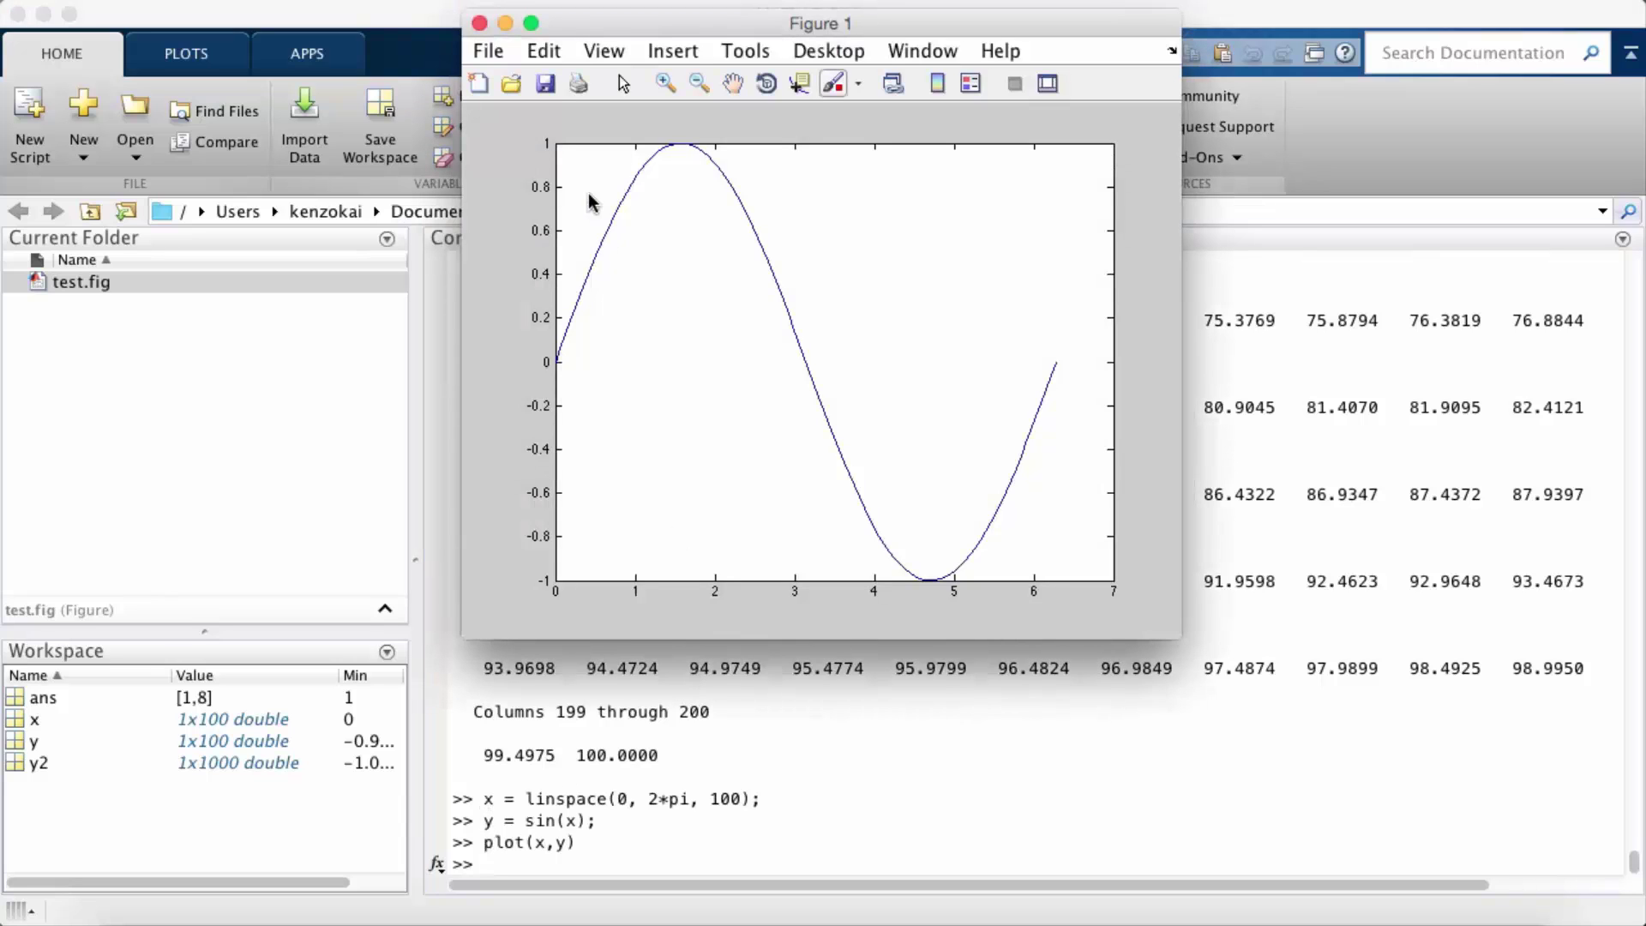
{"action": "left_click", "coordinate": [530, 25]}
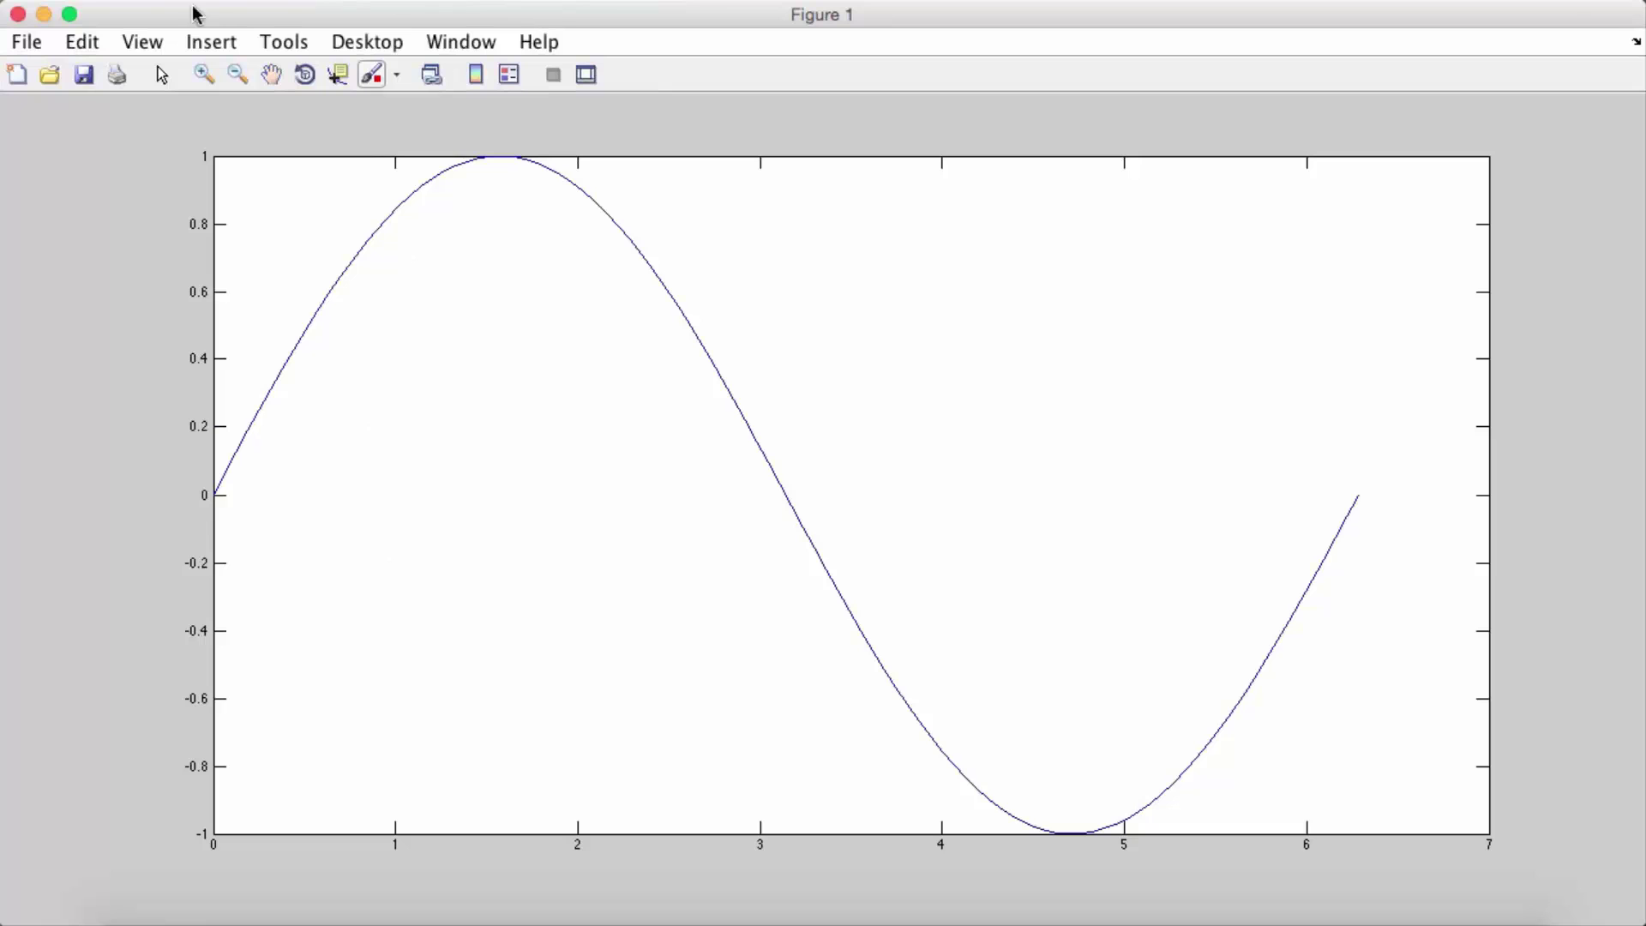
{"action": "left_click", "coordinate": [18, 14]}
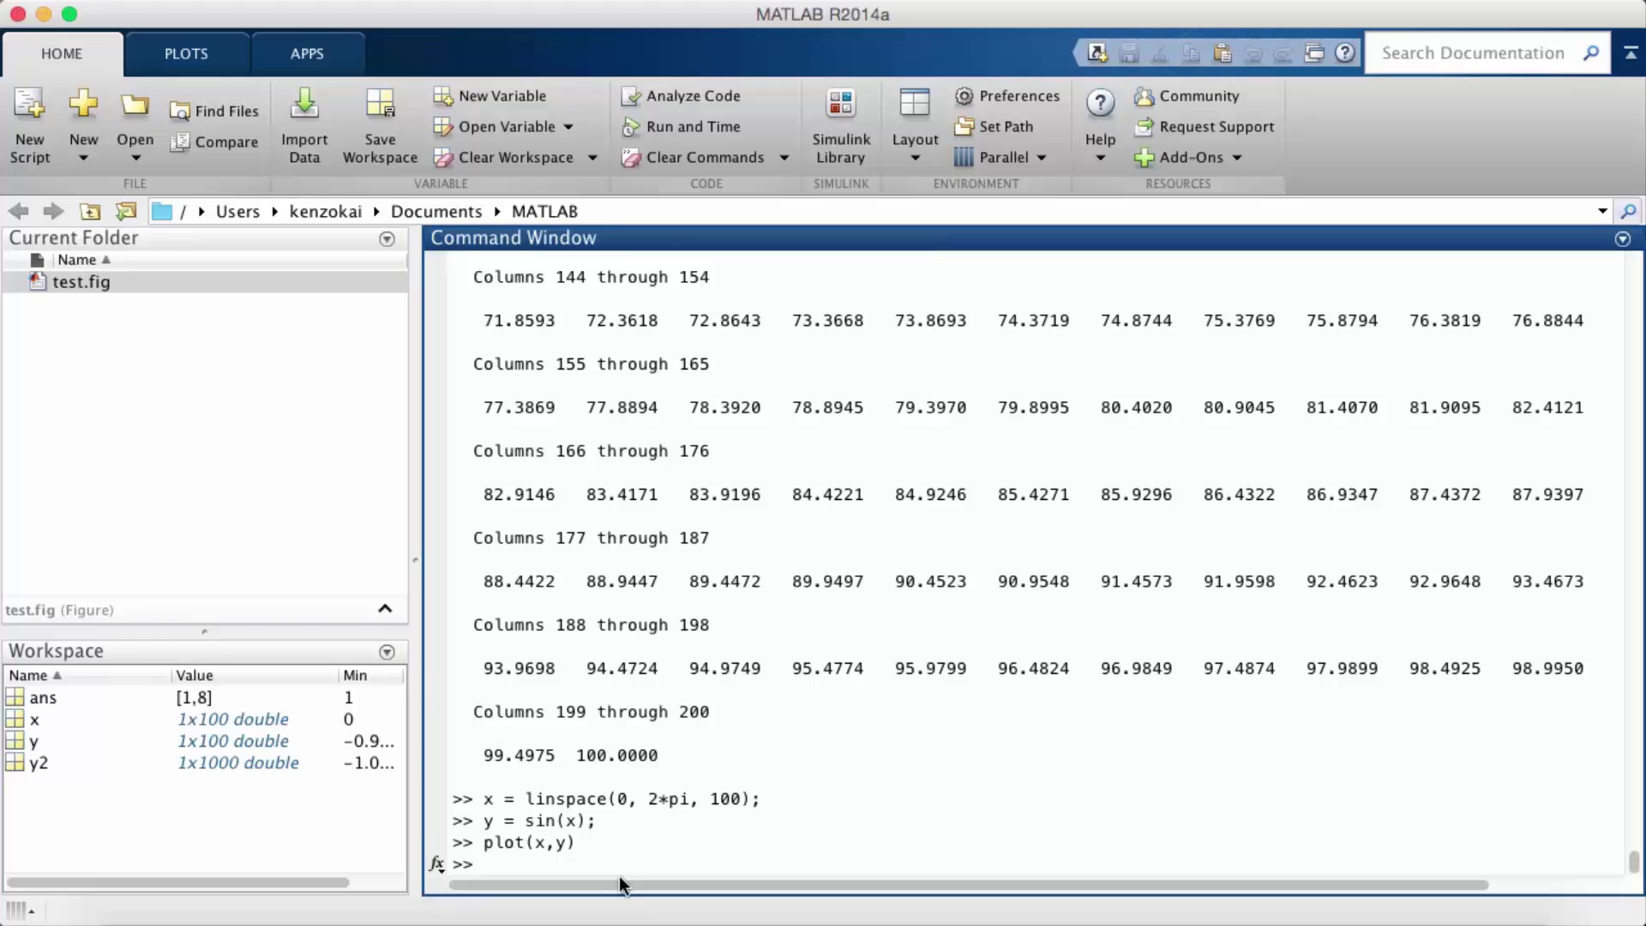
{"action": "left_click_drag", "start_coordinate": [606, 862], "coordinate": [687, 386]}
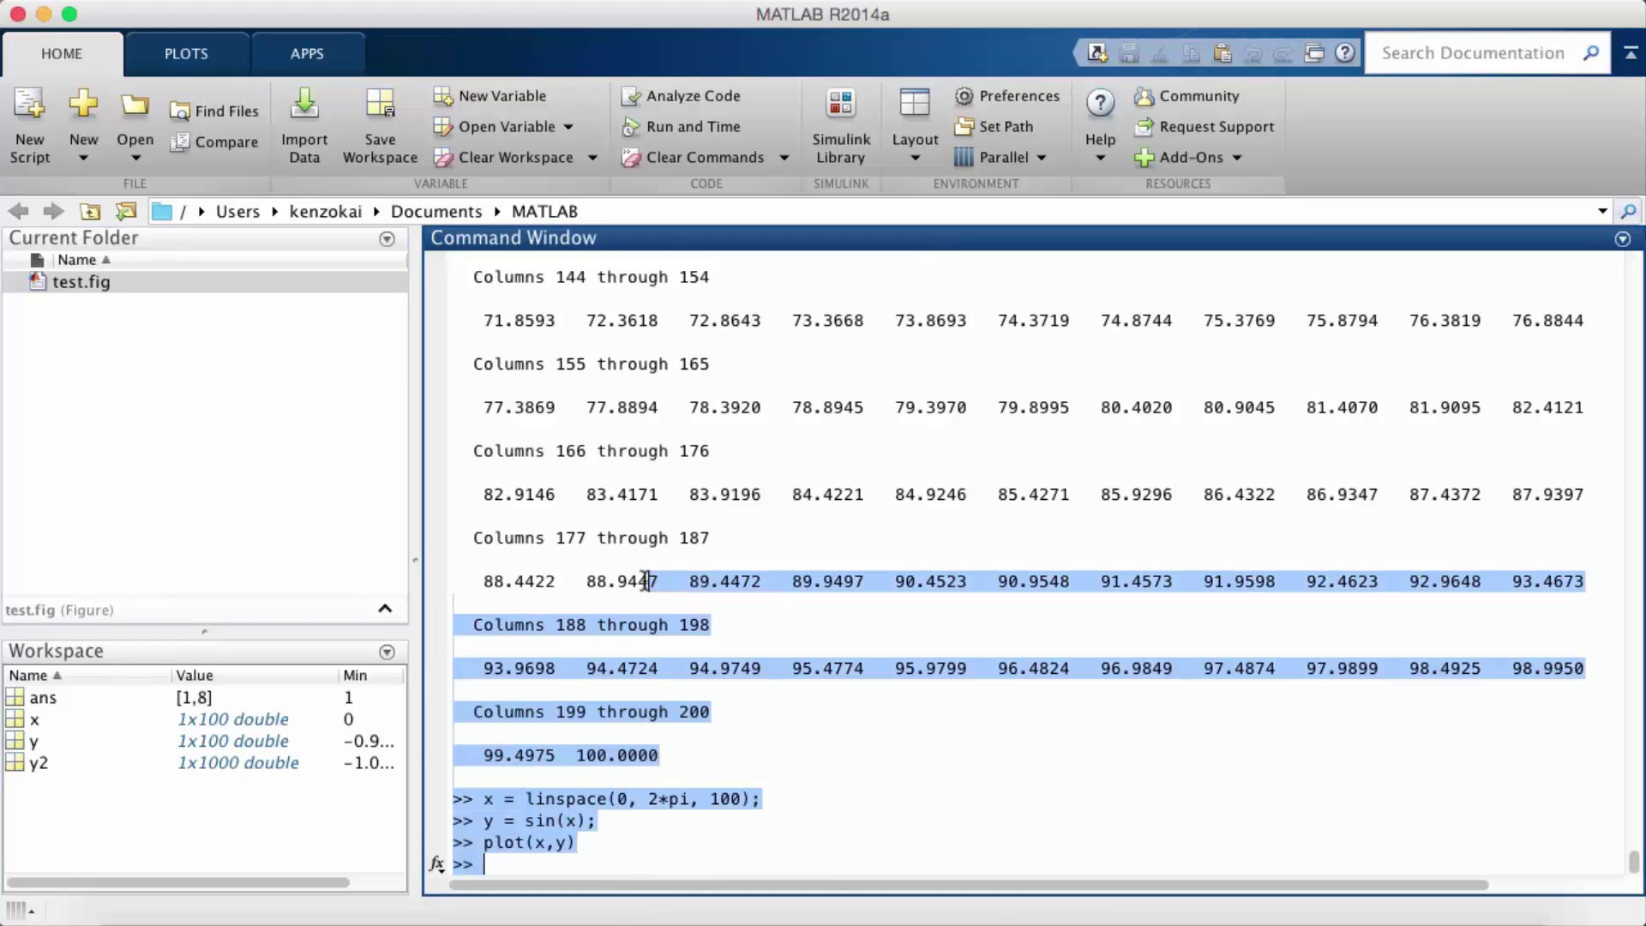
{"action": "left_click", "coordinate": [688, 385]}
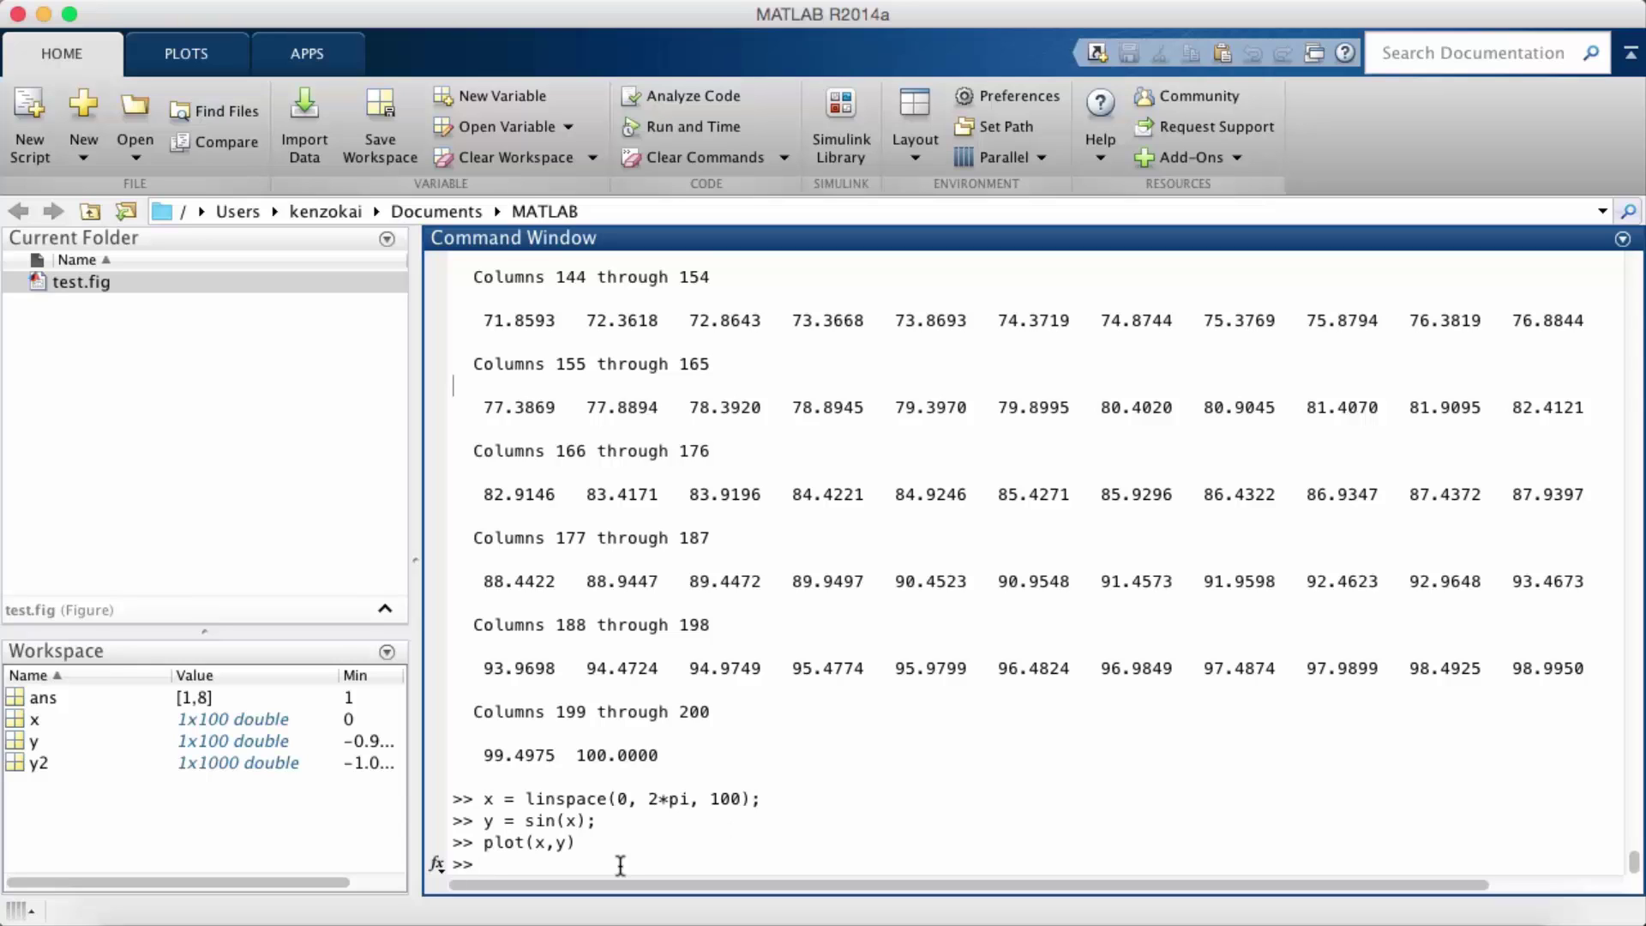
{"action": "type", "text": "y2 = "}
{"action": "type", "text": "cos(x)"}
{"action": "type", "text": ";"}
Set y2 = cos(x), then run plot(x,y,x,y2) to overlay sine and cosine
{"action": "key", "text": "Return"}
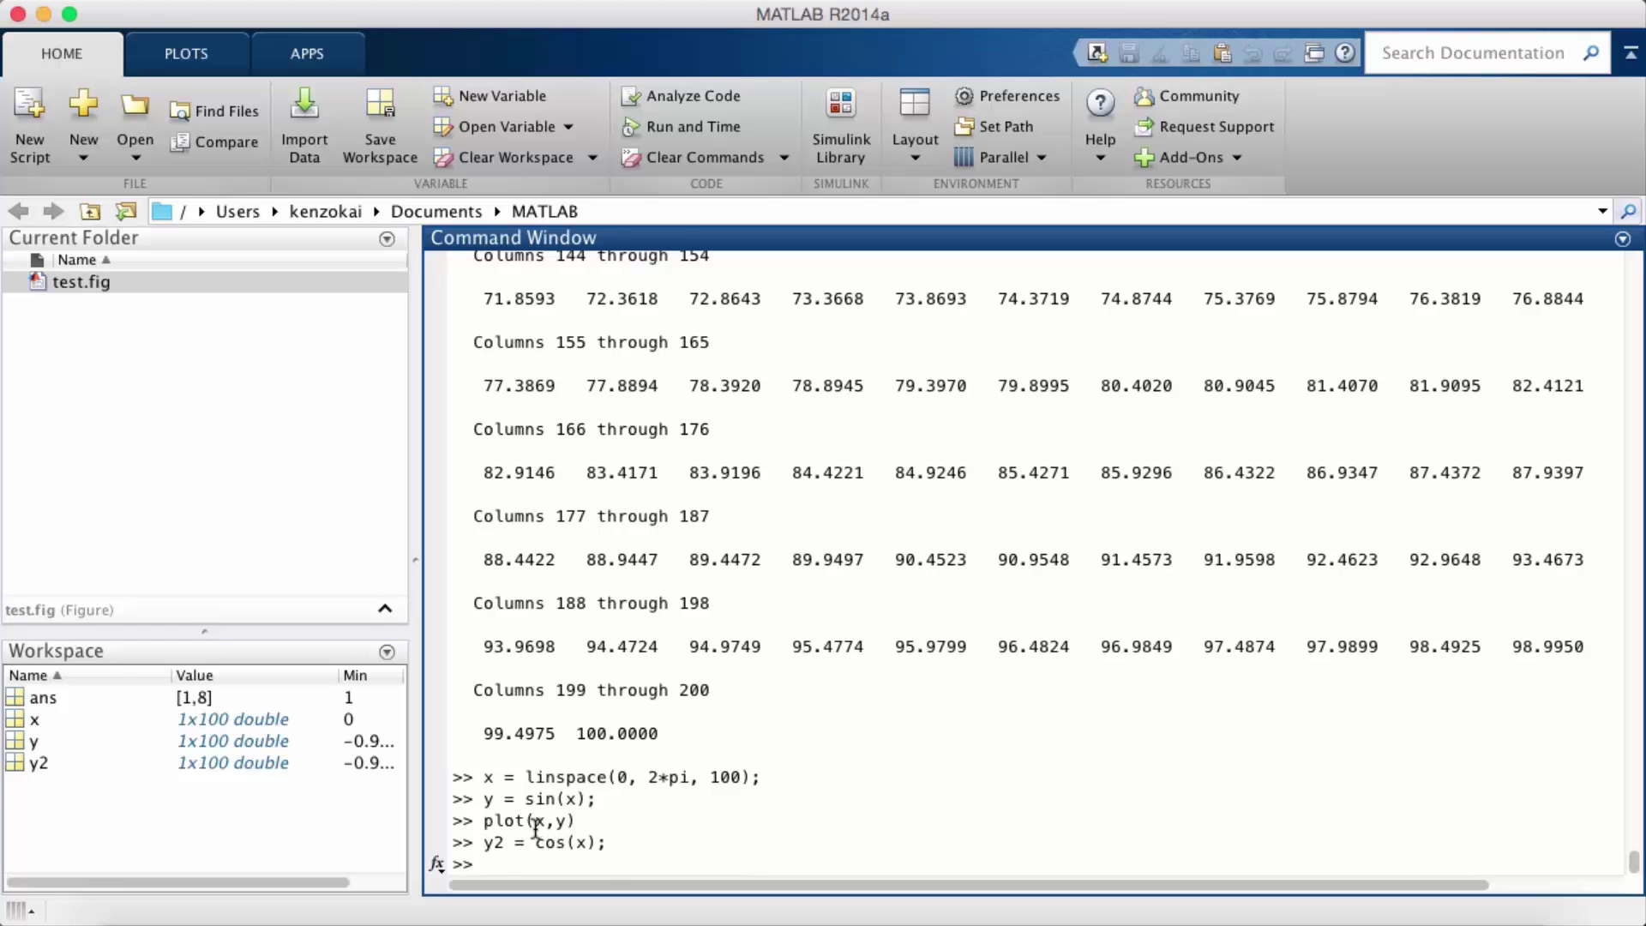
{"action": "type", "text": "plot"}
{"action": "type", "text": "("}
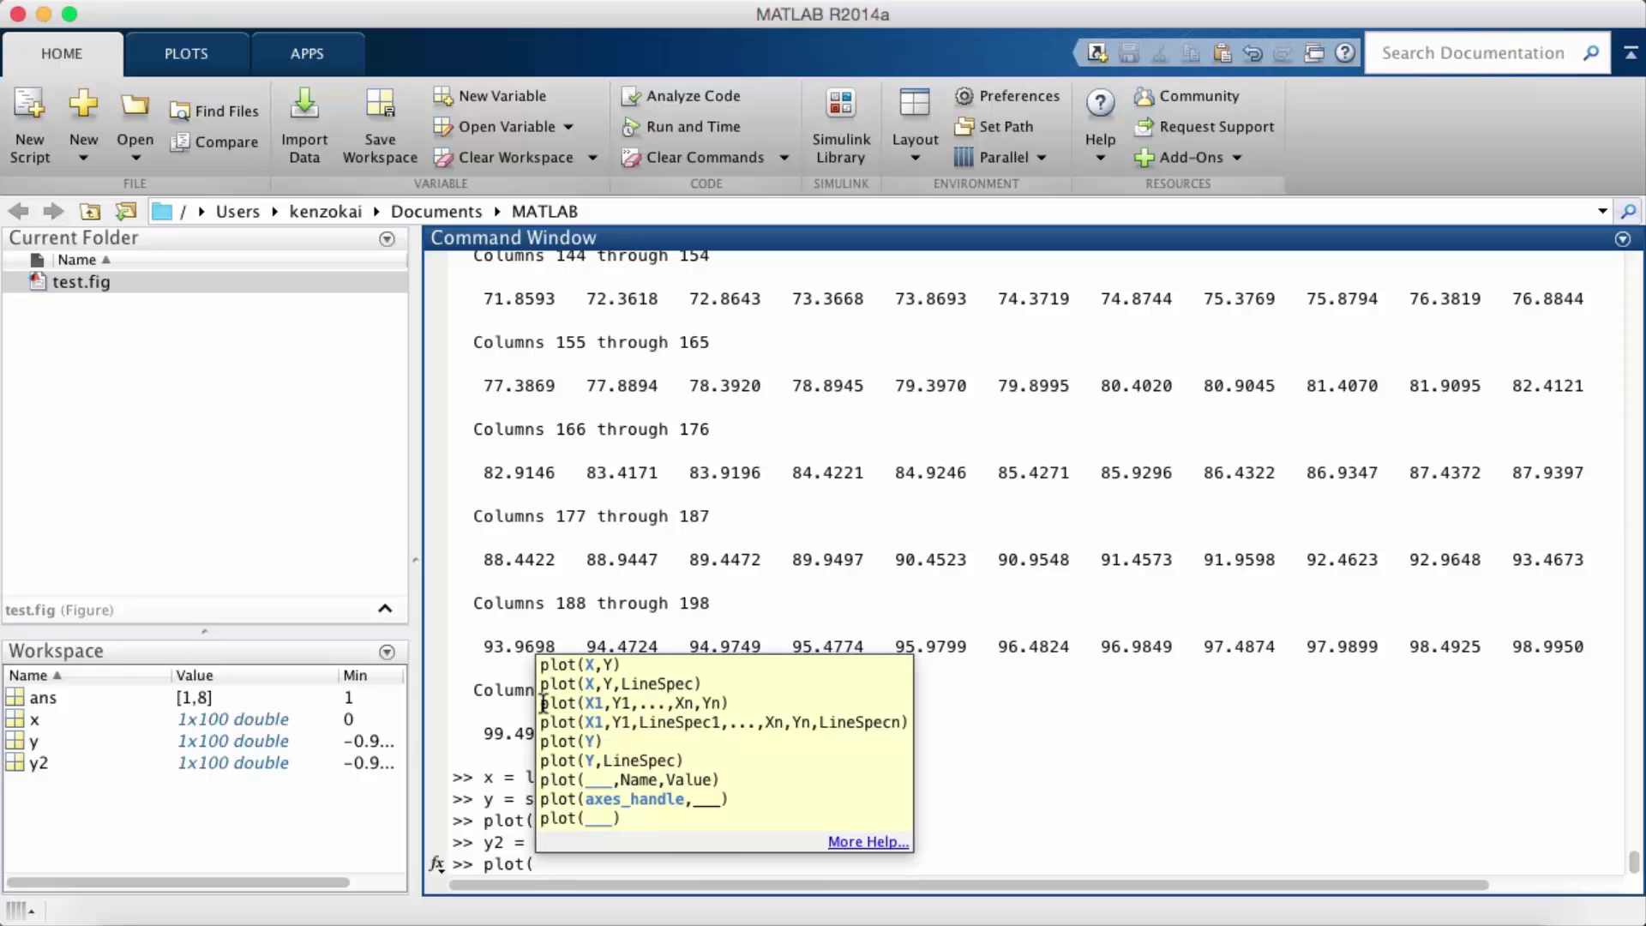
{"action": "left_click_drag", "start_coordinate": [543, 703], "coordinate": [734, 703]}
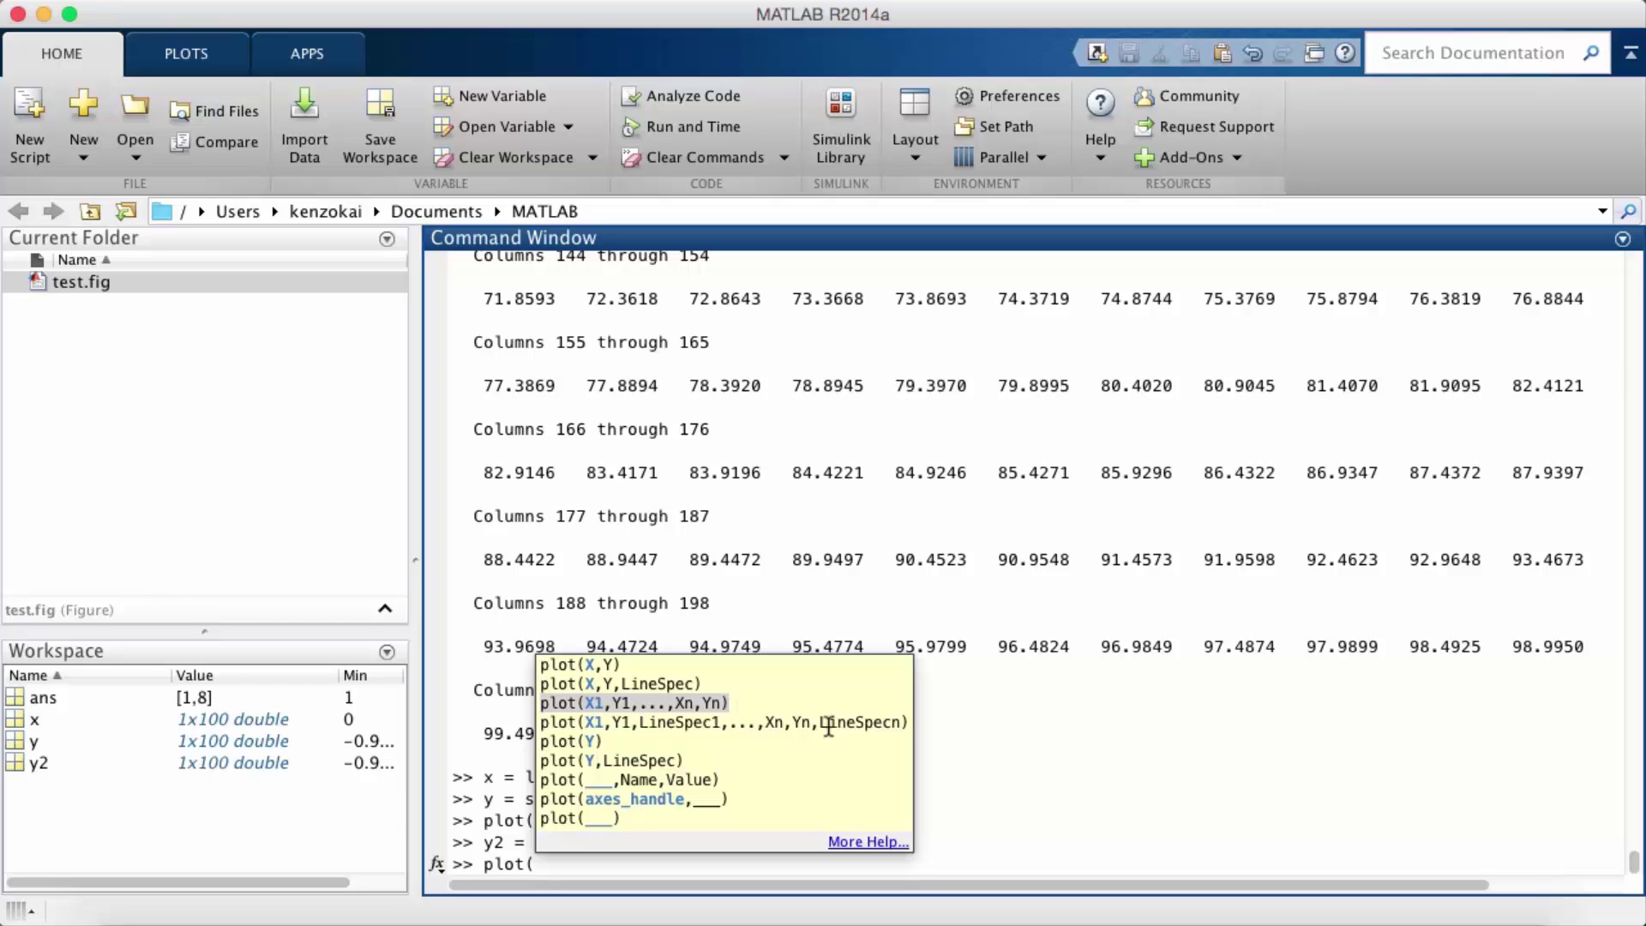
{"action": "left_click", "coordinate": [1006, 851]}
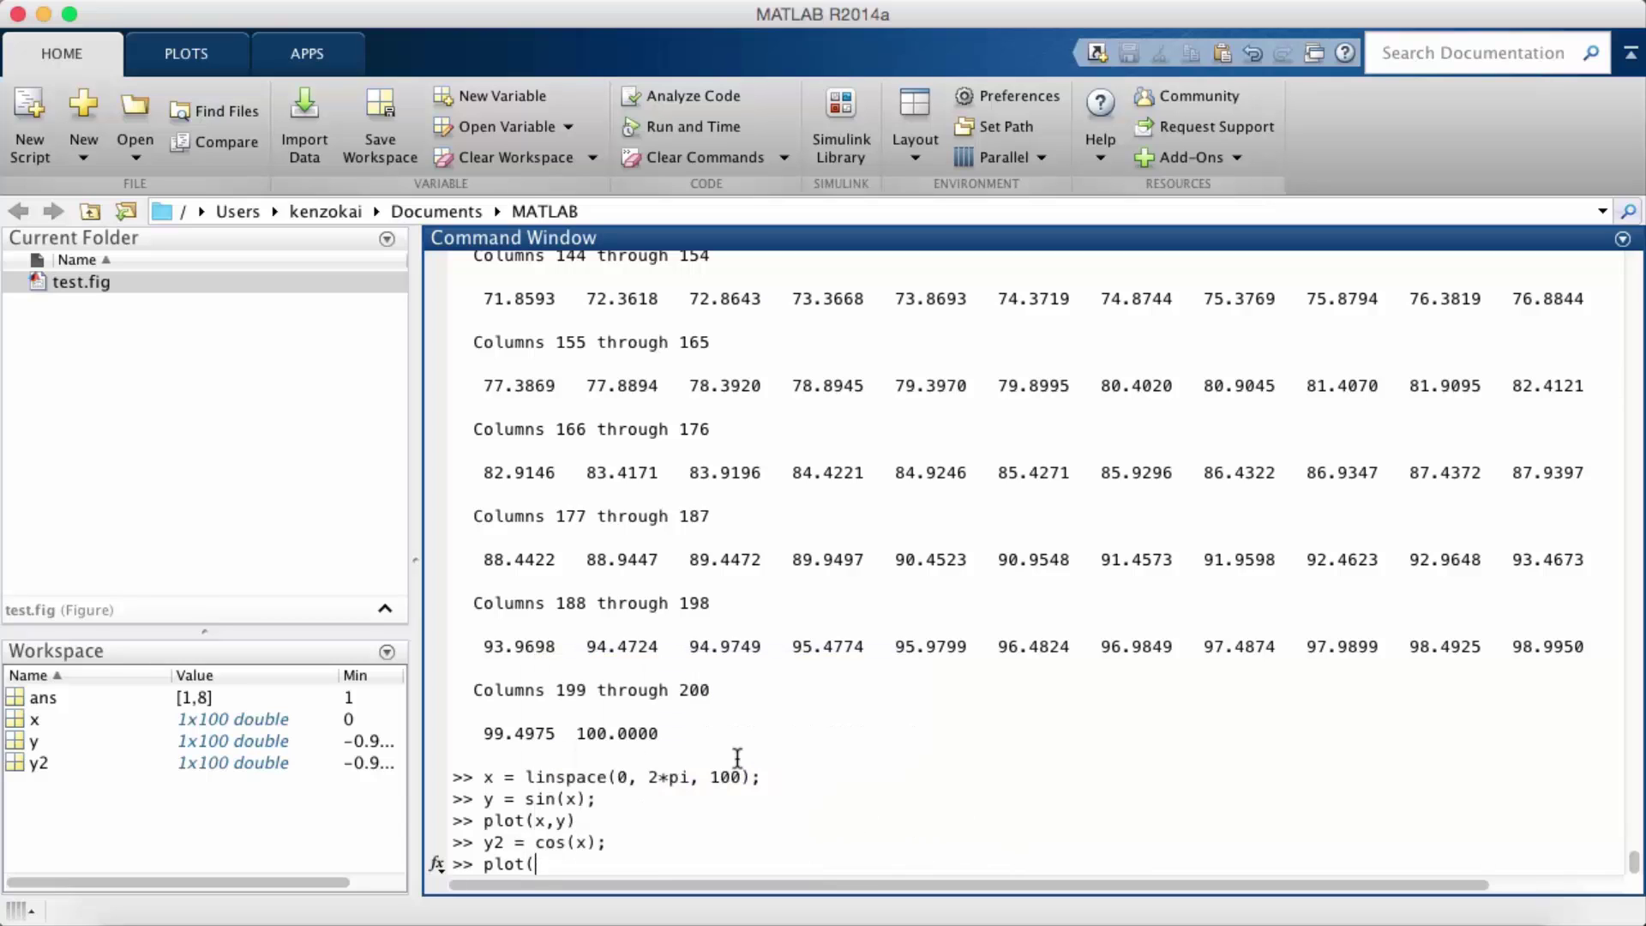
{"action": "type", "text": "x,y"}
{"action": "type", "text": ","}
{"action": "type", "text": "x,"}
{"action": "type", "text": "y2)"}
{"action": "type", "text": ";"}
{"action": "key", "text": "Return"}
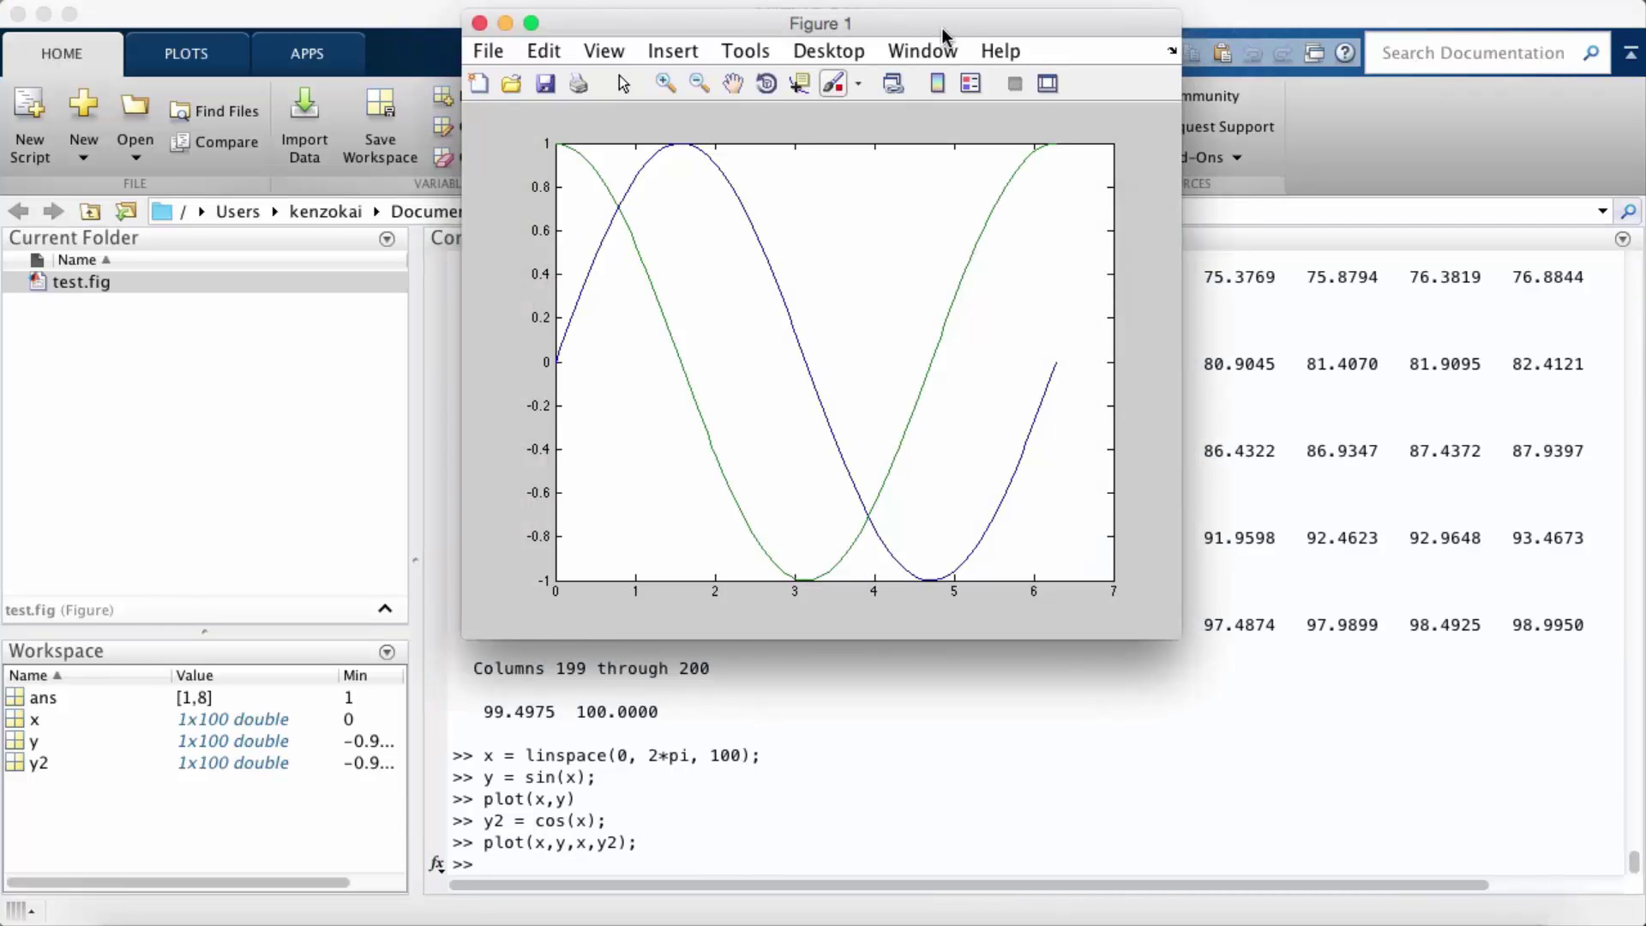
{"action": "left_click", "coordinate": [530, 23]}
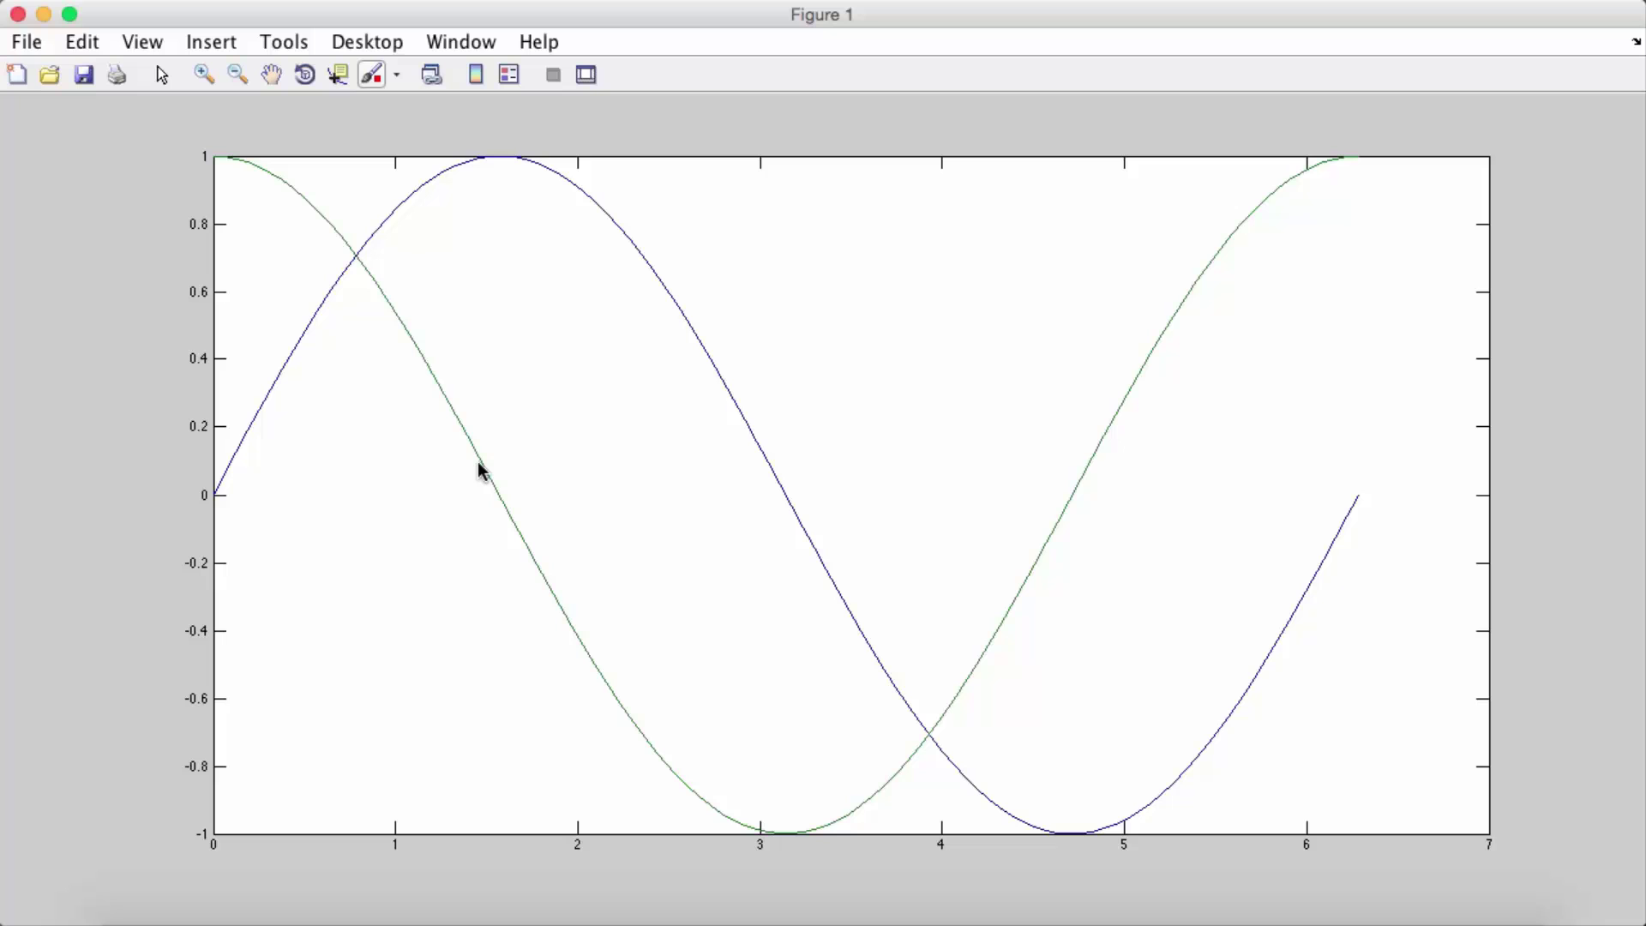
Edit the recalled plot command to plot(x,y,'-',x,y2,'.') and run it
{"action": "key", "text": "super+Tab"}
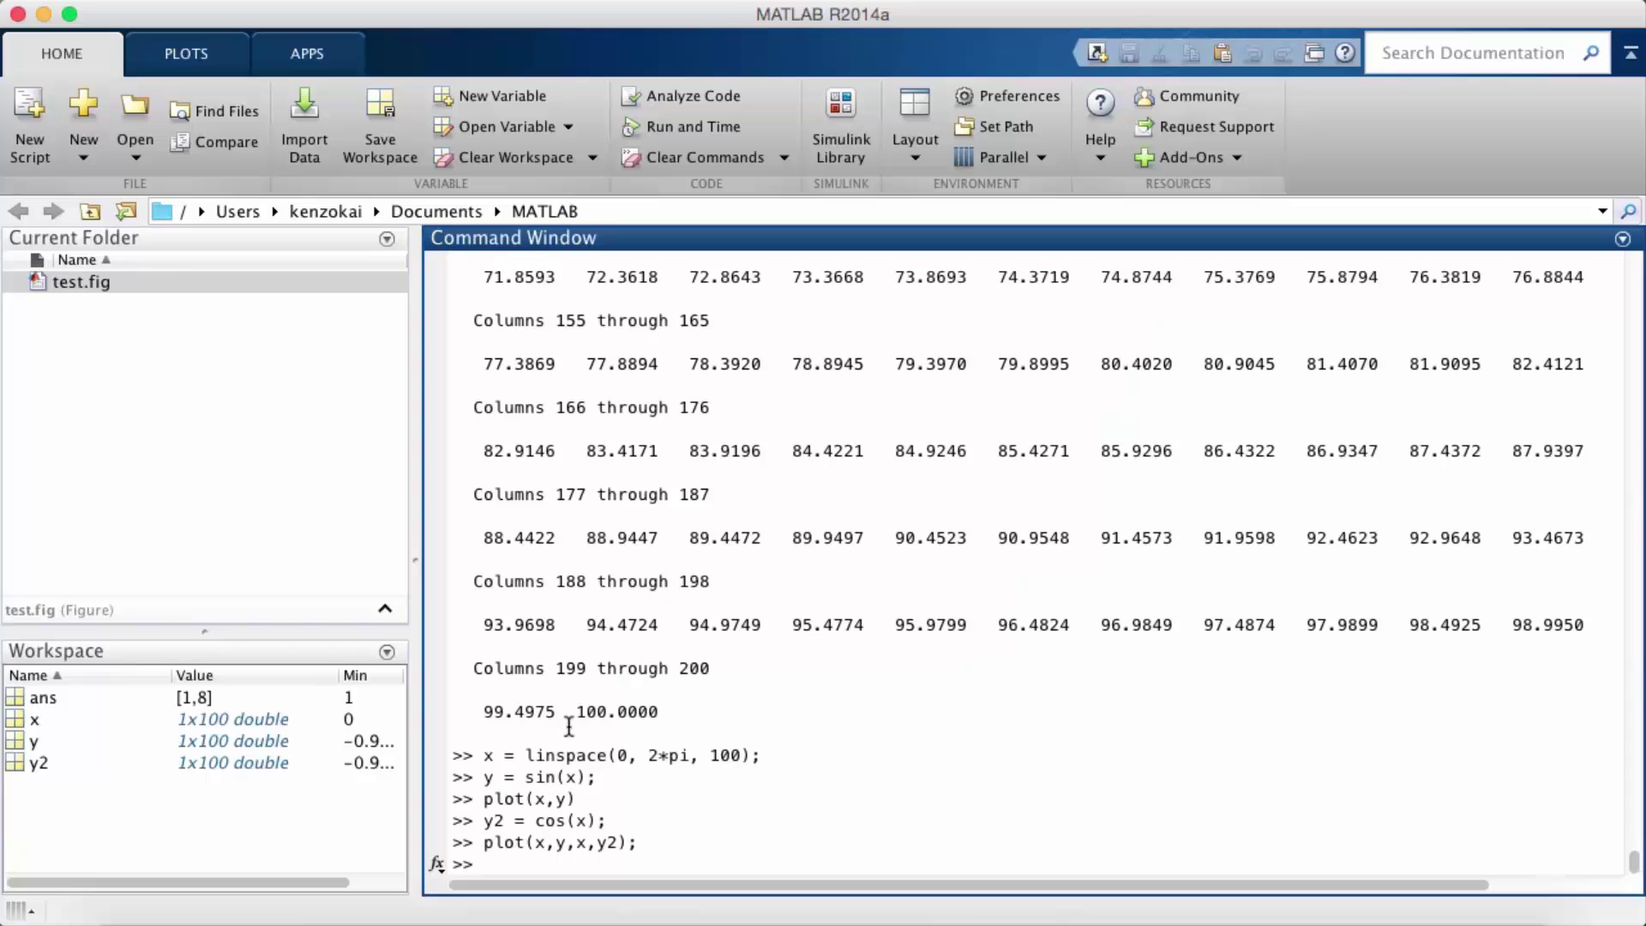
{"action": "key", "text": "Up"}
{"action": "key", "text": "Left"}
{"action": "key", "text": "Left"}
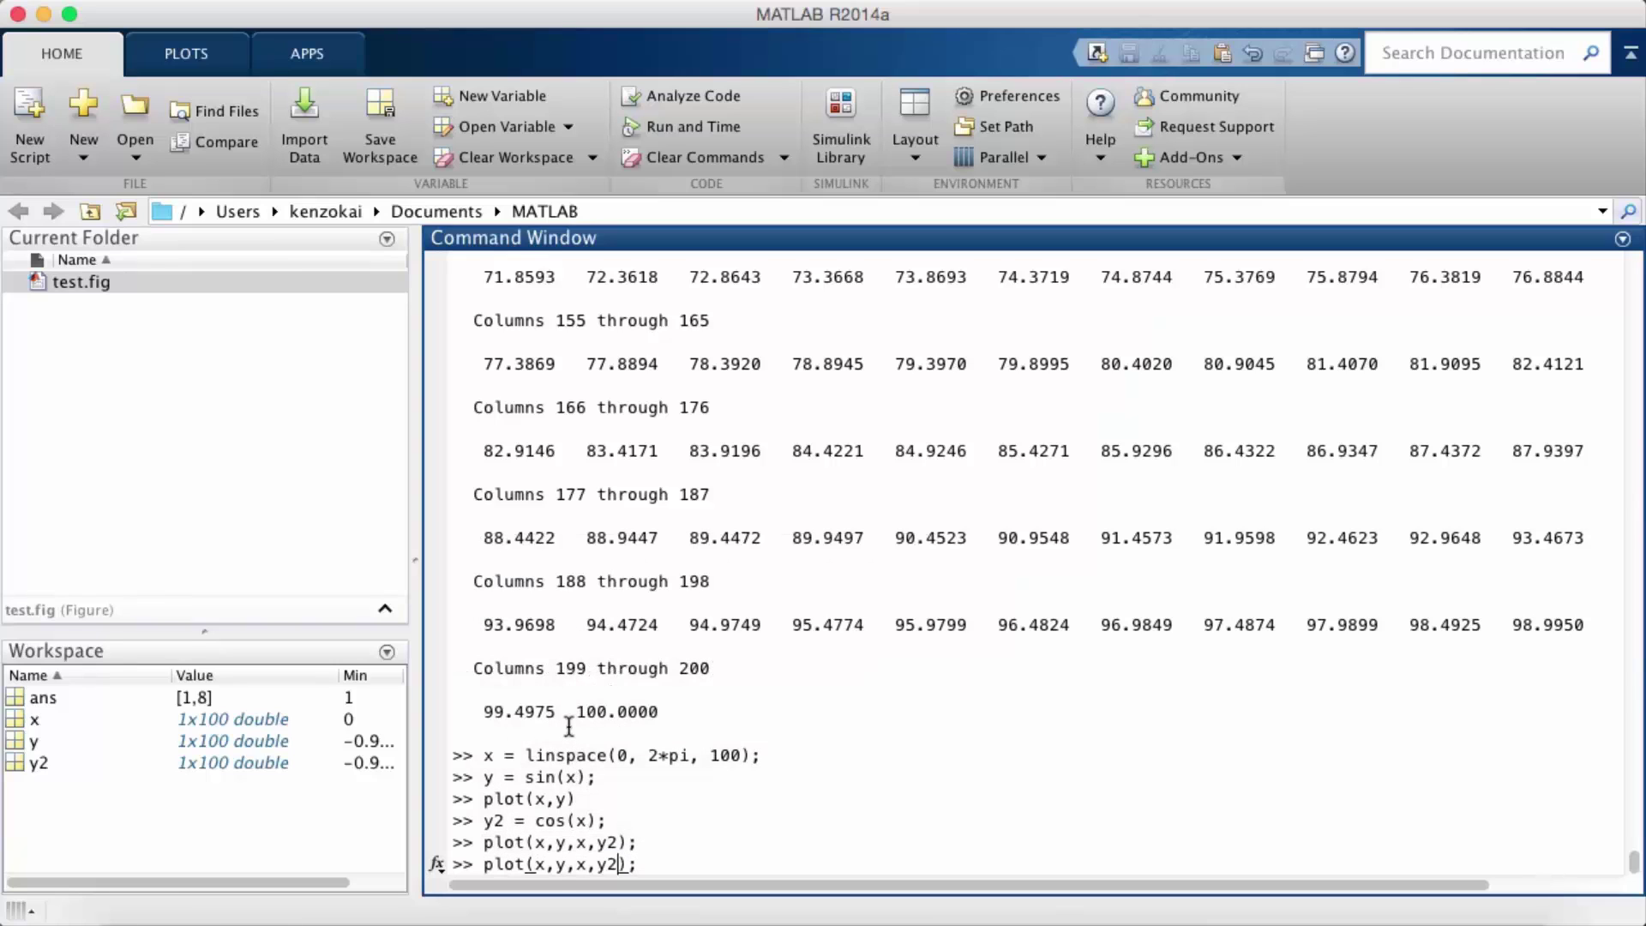
{"action": "key", "text": "Left"}
{"action": "key", "text": "Left"}
{"action": "key", "text": "Left"}
{"action": "key", "text": "Left"}
{"action": "type", "text": "'"}
{"action": "type", "text": "-',"}
{"action": "key", "text": "Right"}
{"action": "key", "text": "Right"}
{"action": "type", "text": ","}
{"action": "type", "text": "'."}
{"action": "type", "text": "'"}
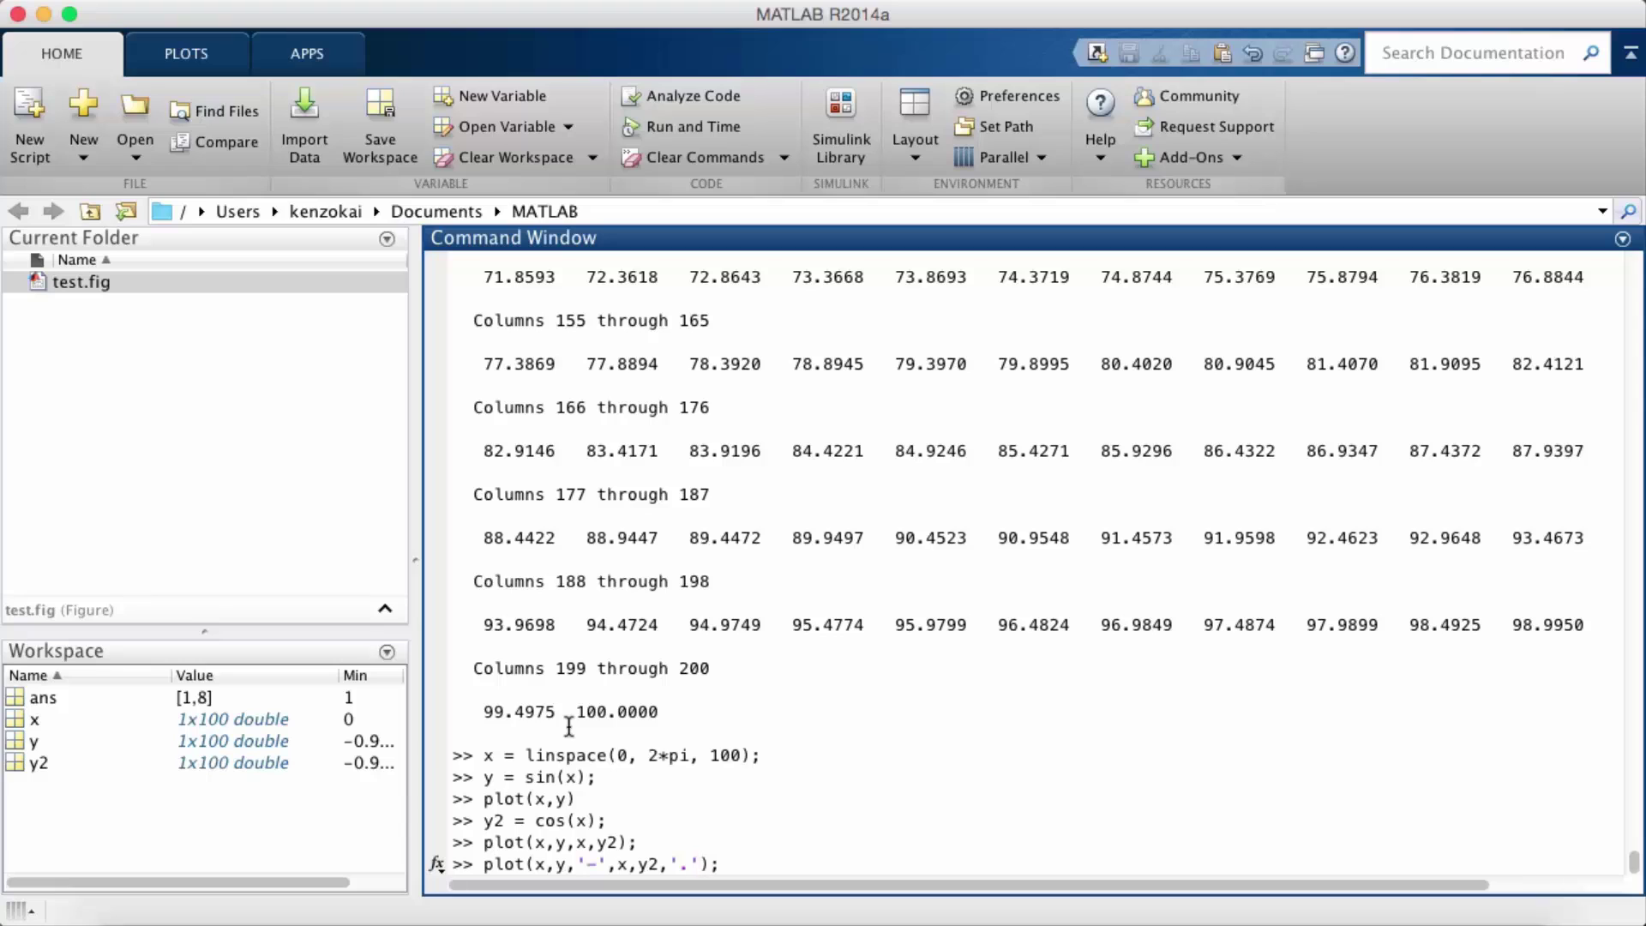
{"action": "key", "text": "Right"}
{"action": "key", "text": "Right"}
{"action": "key", "text": "Return"}
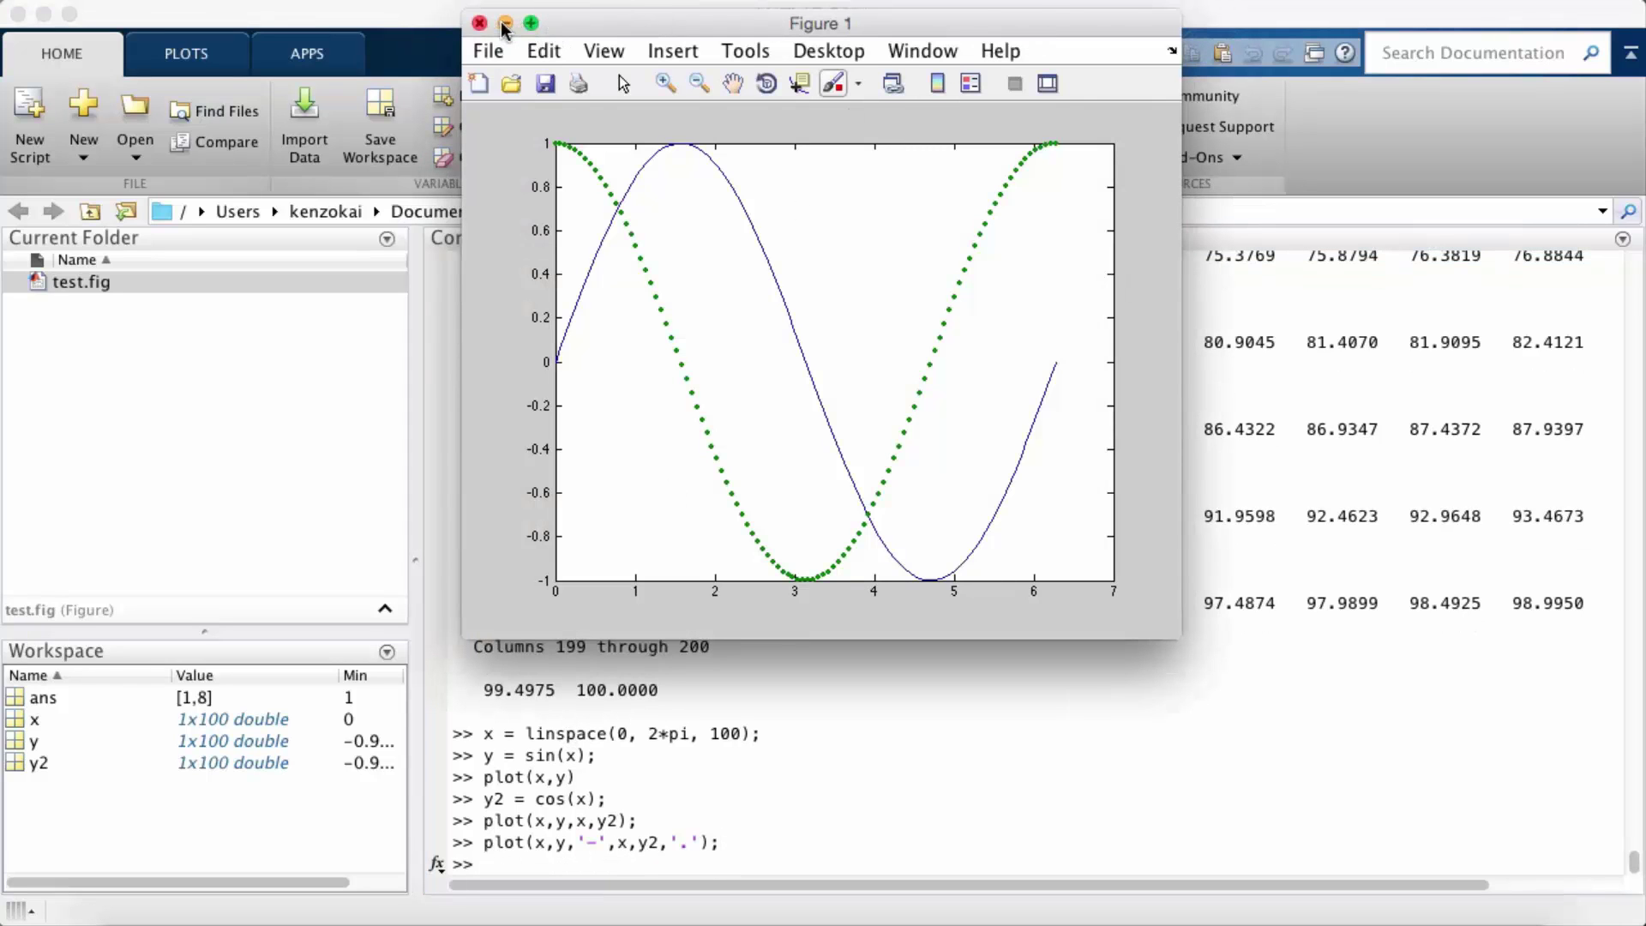
Maximize the figure, box-zoom onto the curve crossing near x 0.8, then close it
{"action": "left_click", "coordinate": [531, 23]}
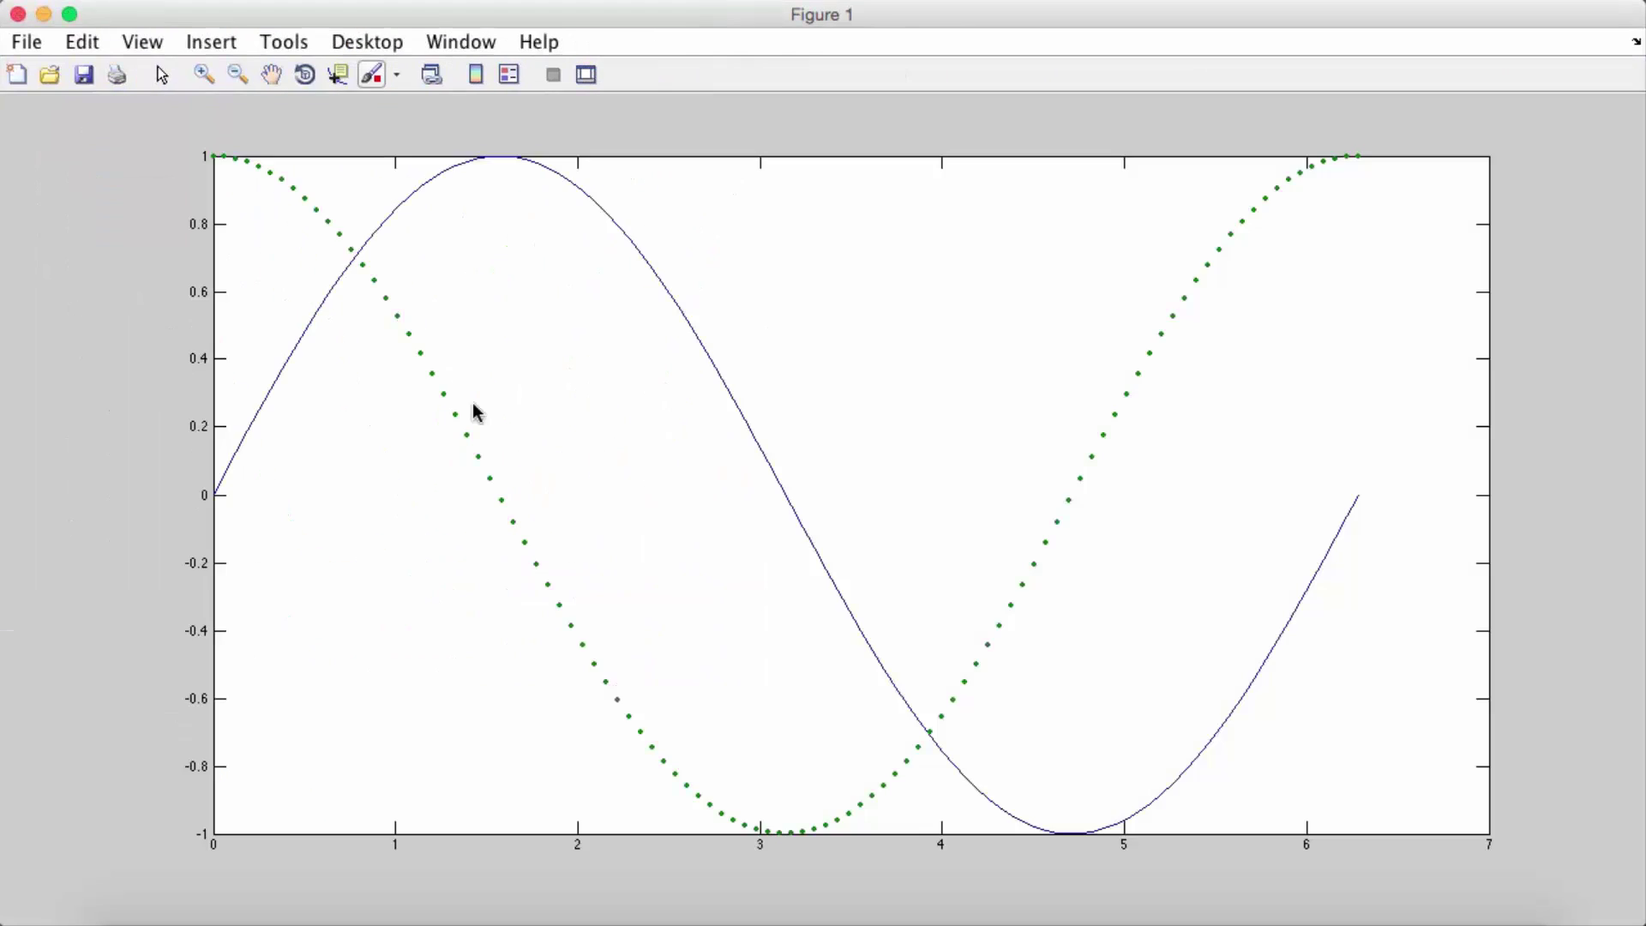
{"action": "left_click", "coordinate": [203, 74]}
{"action": "left_click_drag", "start_coordinate": [295, 189], "coordinate": [428, 326]}
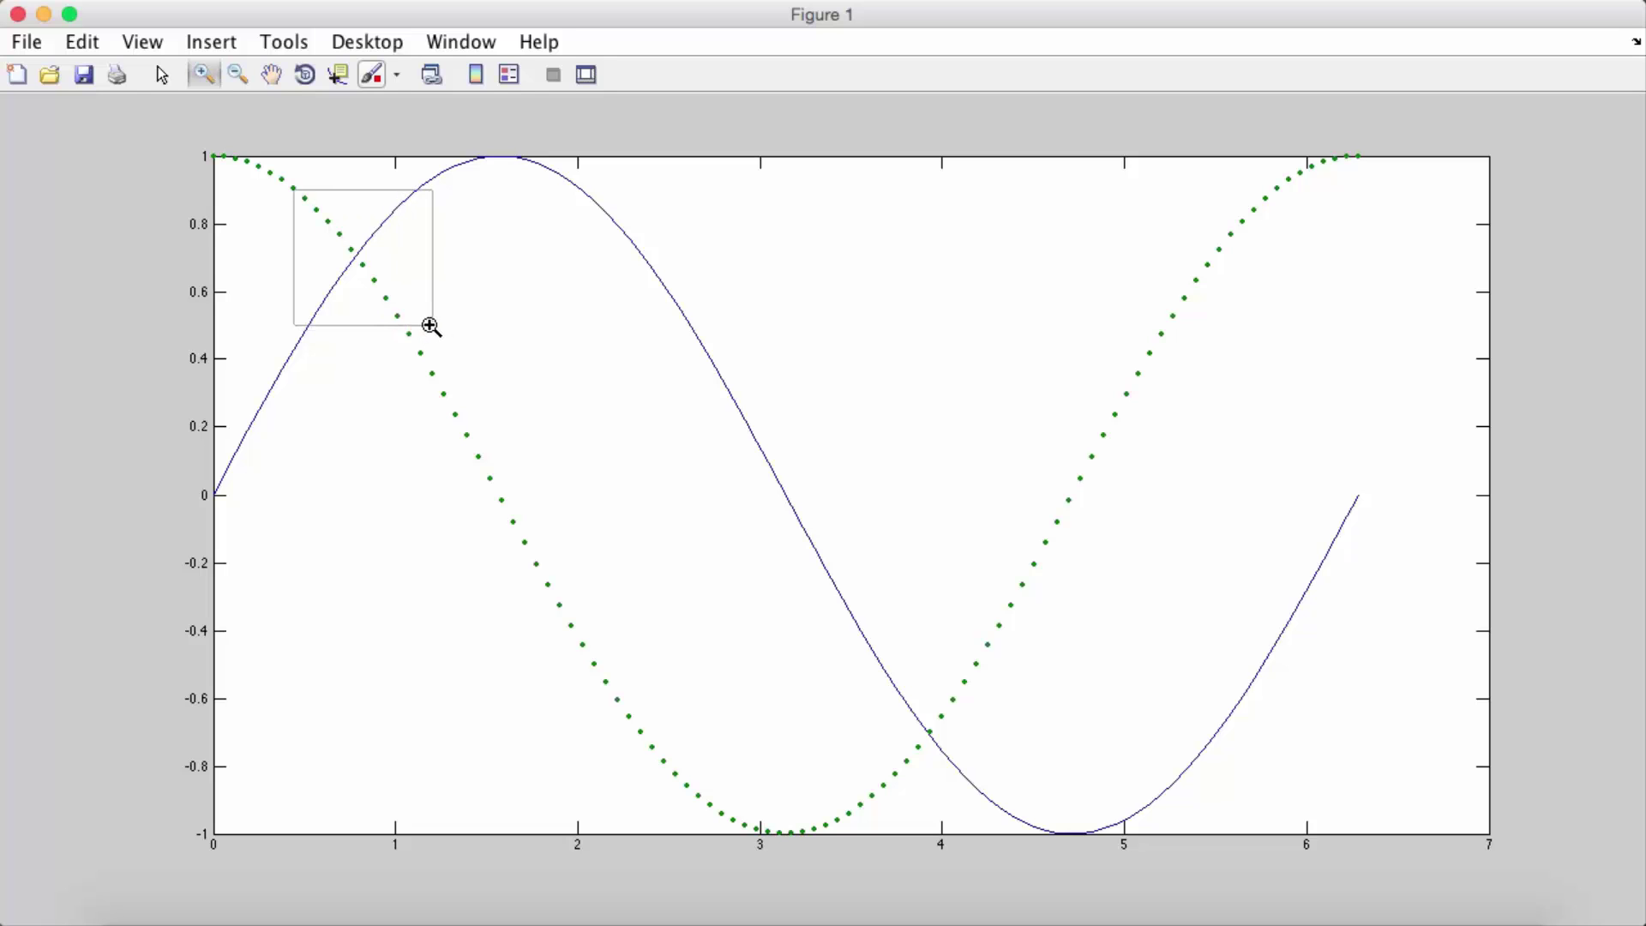
{"action": "left_click_drag", "start_coordinate": [428, 326], "coordinate": [419, 327]}
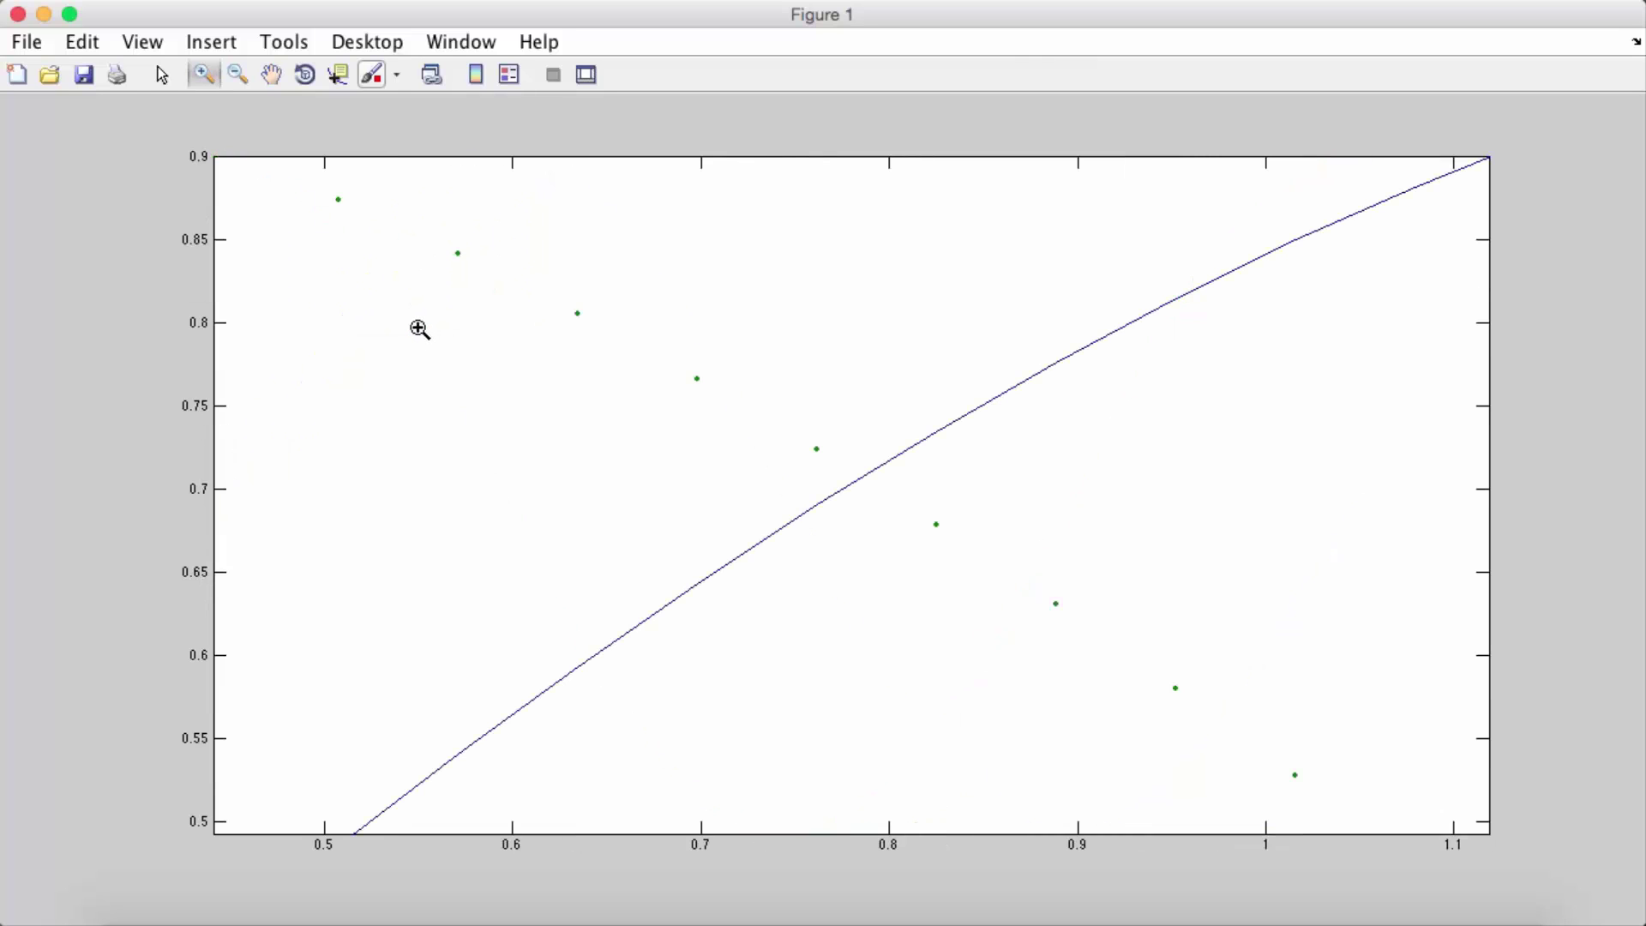
{"action": "left_click_drag", "start_coordinate": [918, 352], "coordinate": [1067, 451]}
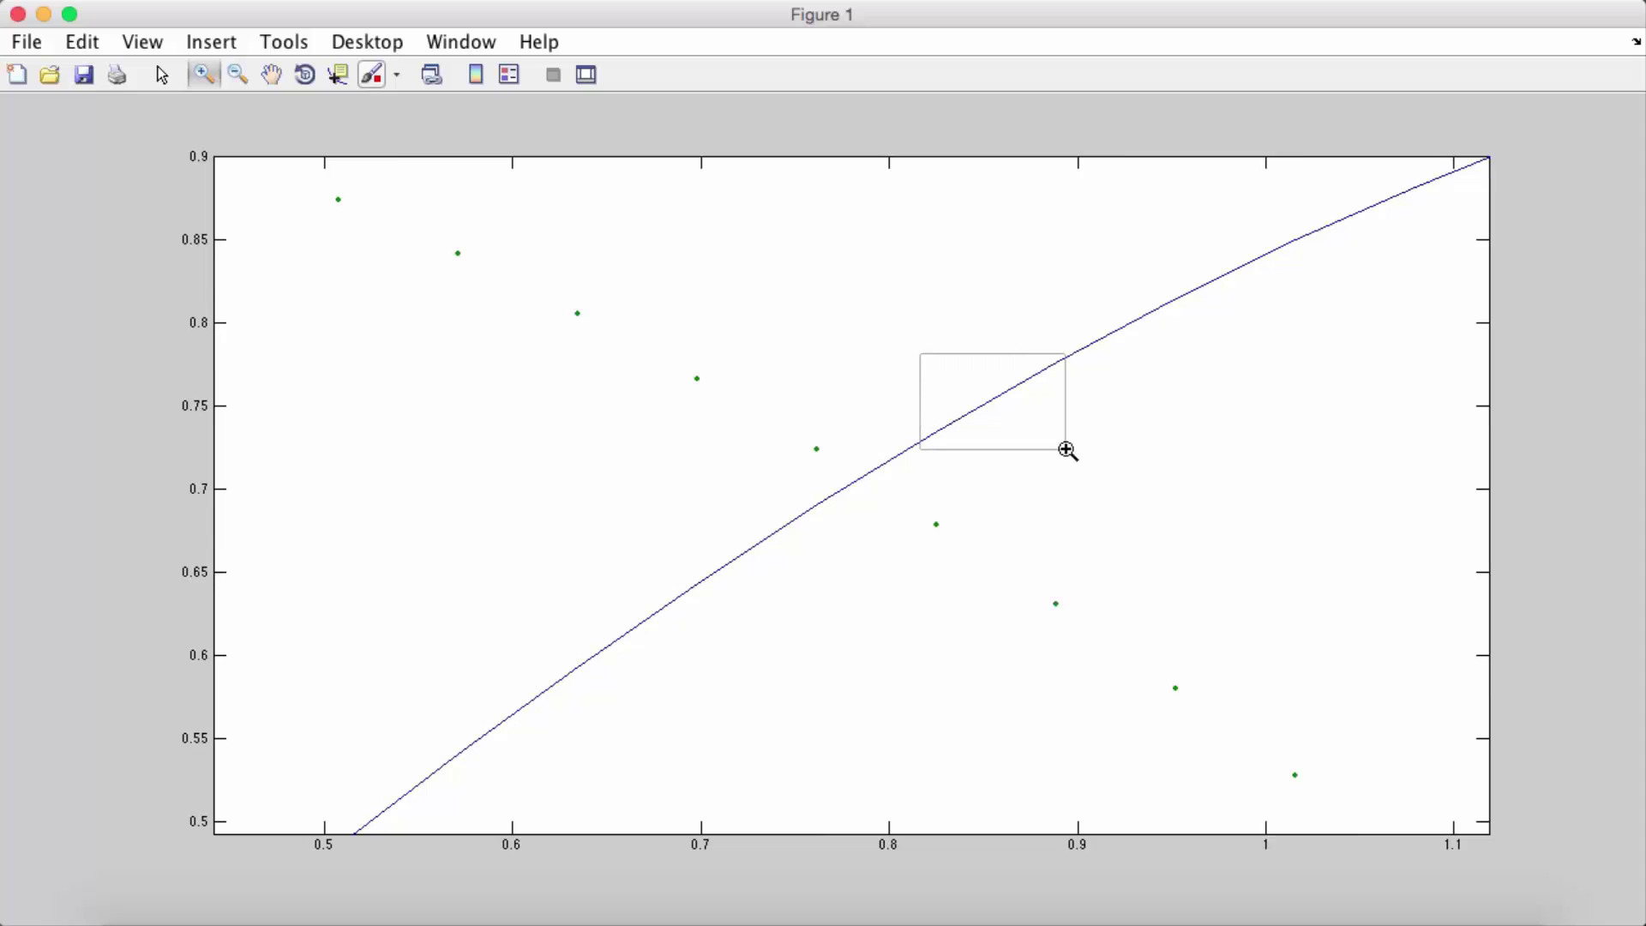
{"action": "left_click", "coordinate": [19, 14]}
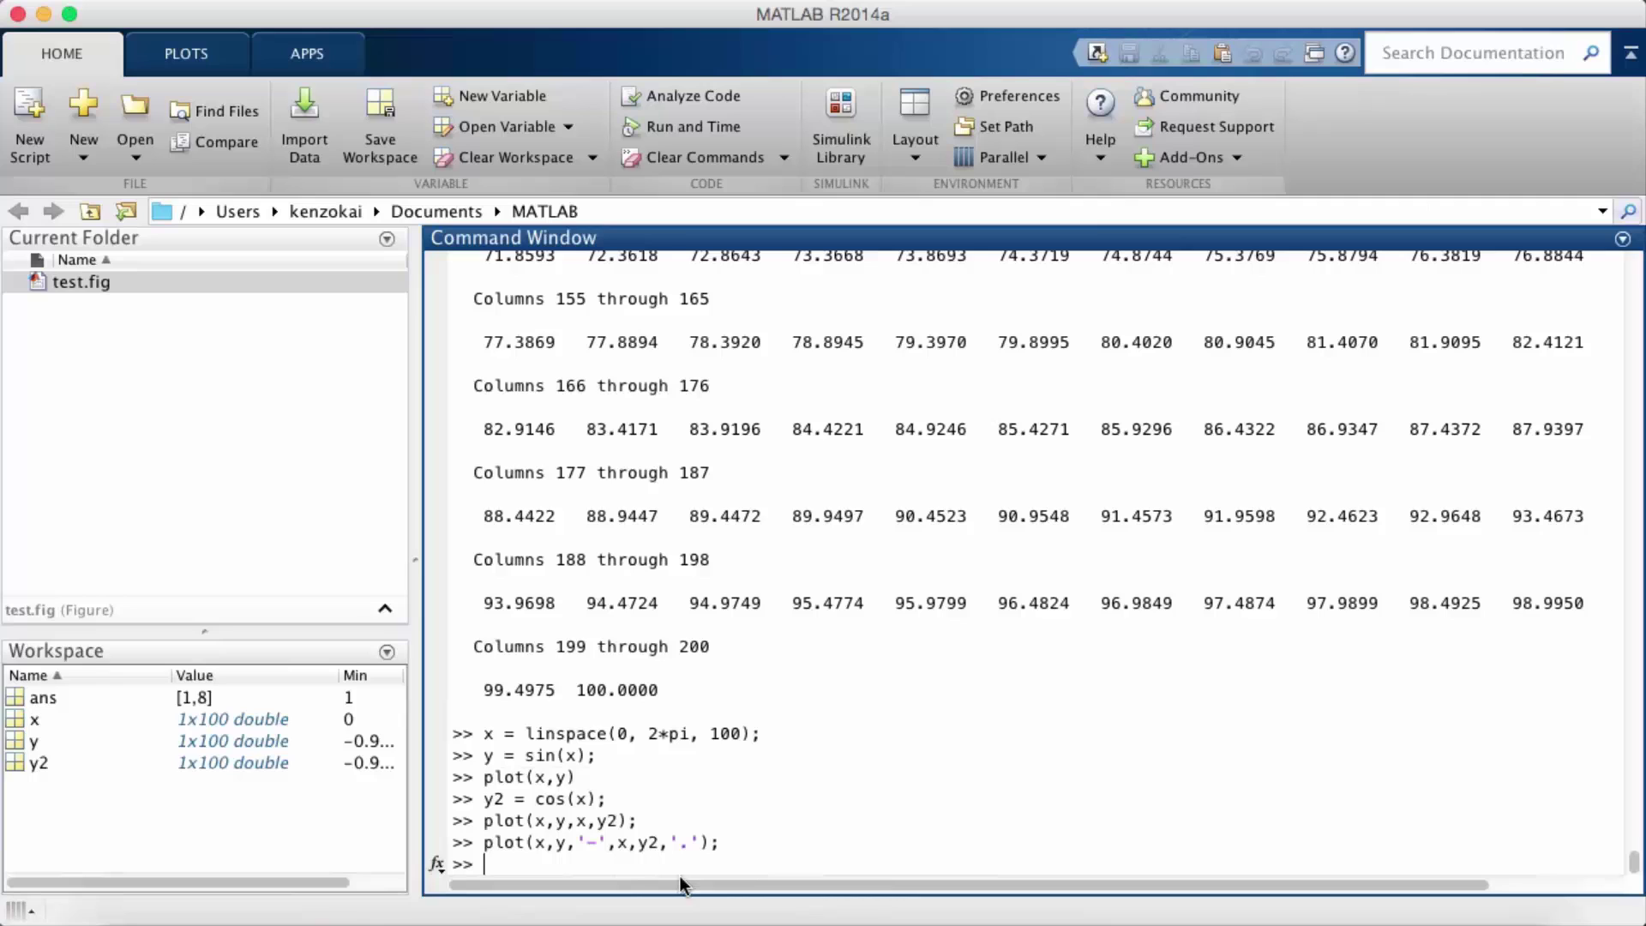
Change the sine style to '--' and run plot(x,y,'--',x,y2,'.')
{"action": "key", "text": "Up"}
{"action": "key", "text": "Left"}
{"action": "key", "text": "Left"}
{"action": "key", "text": "Left"}
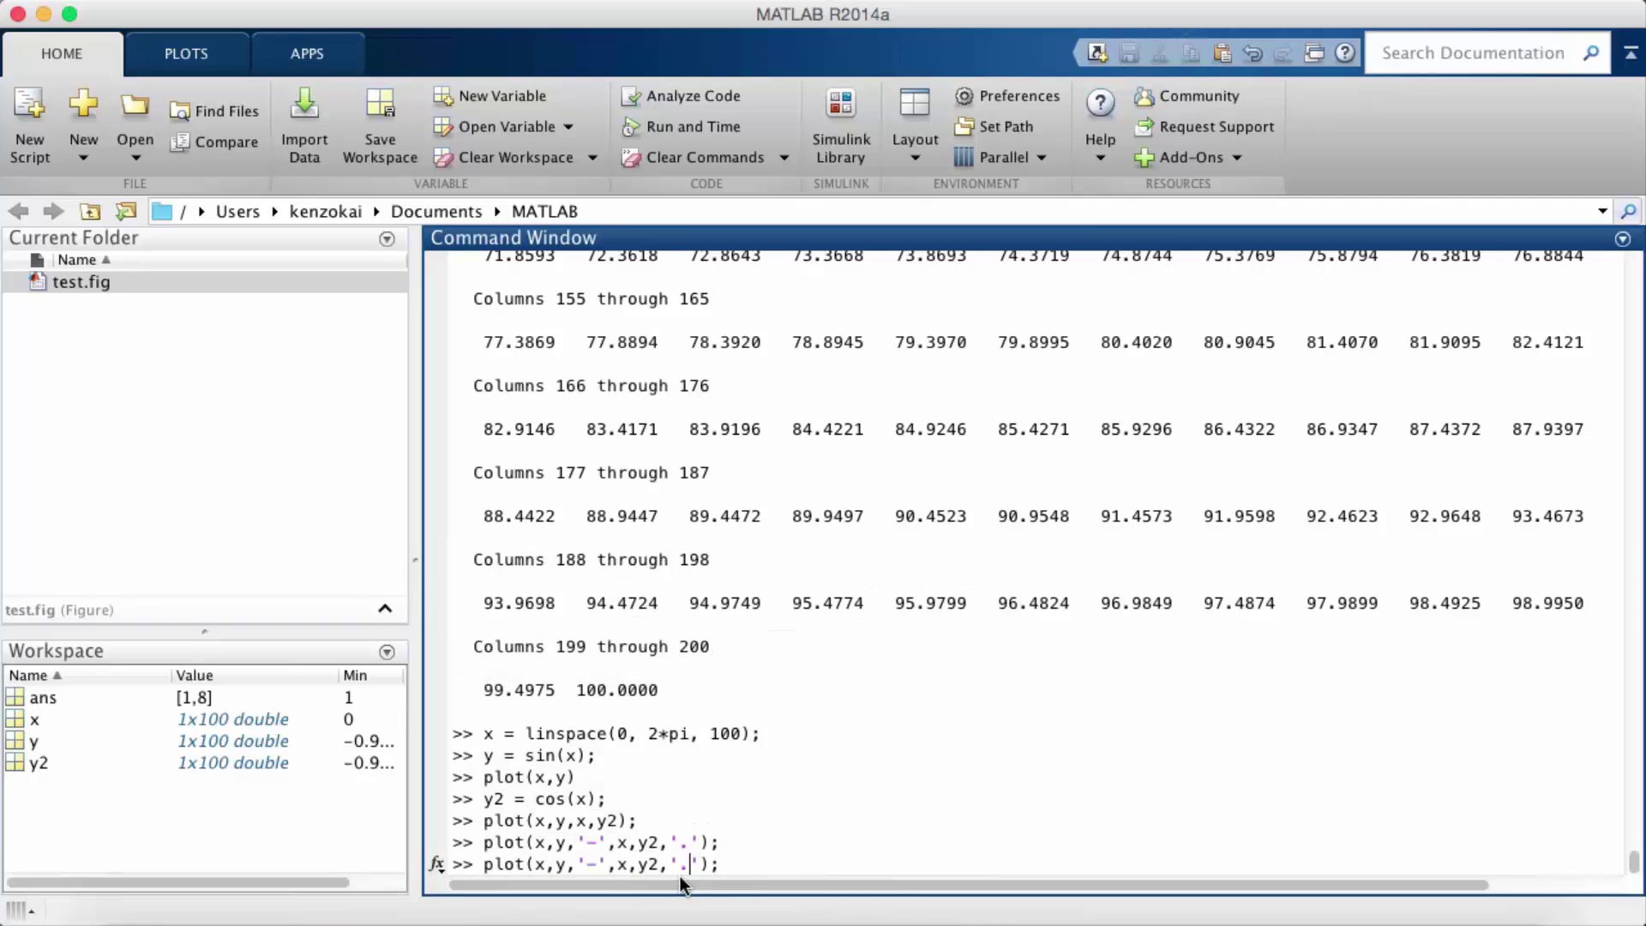
{"action": "key", "text": "Left"}
{"action": "key", "text": "Left"}
{"action": "key", "text": "Left"}
{"action": "key", "text": "Left"}
{"action": "key", "text": "Left"}
{"action": "type", "text": "-"}
{"action": "key", "text": "Return"}
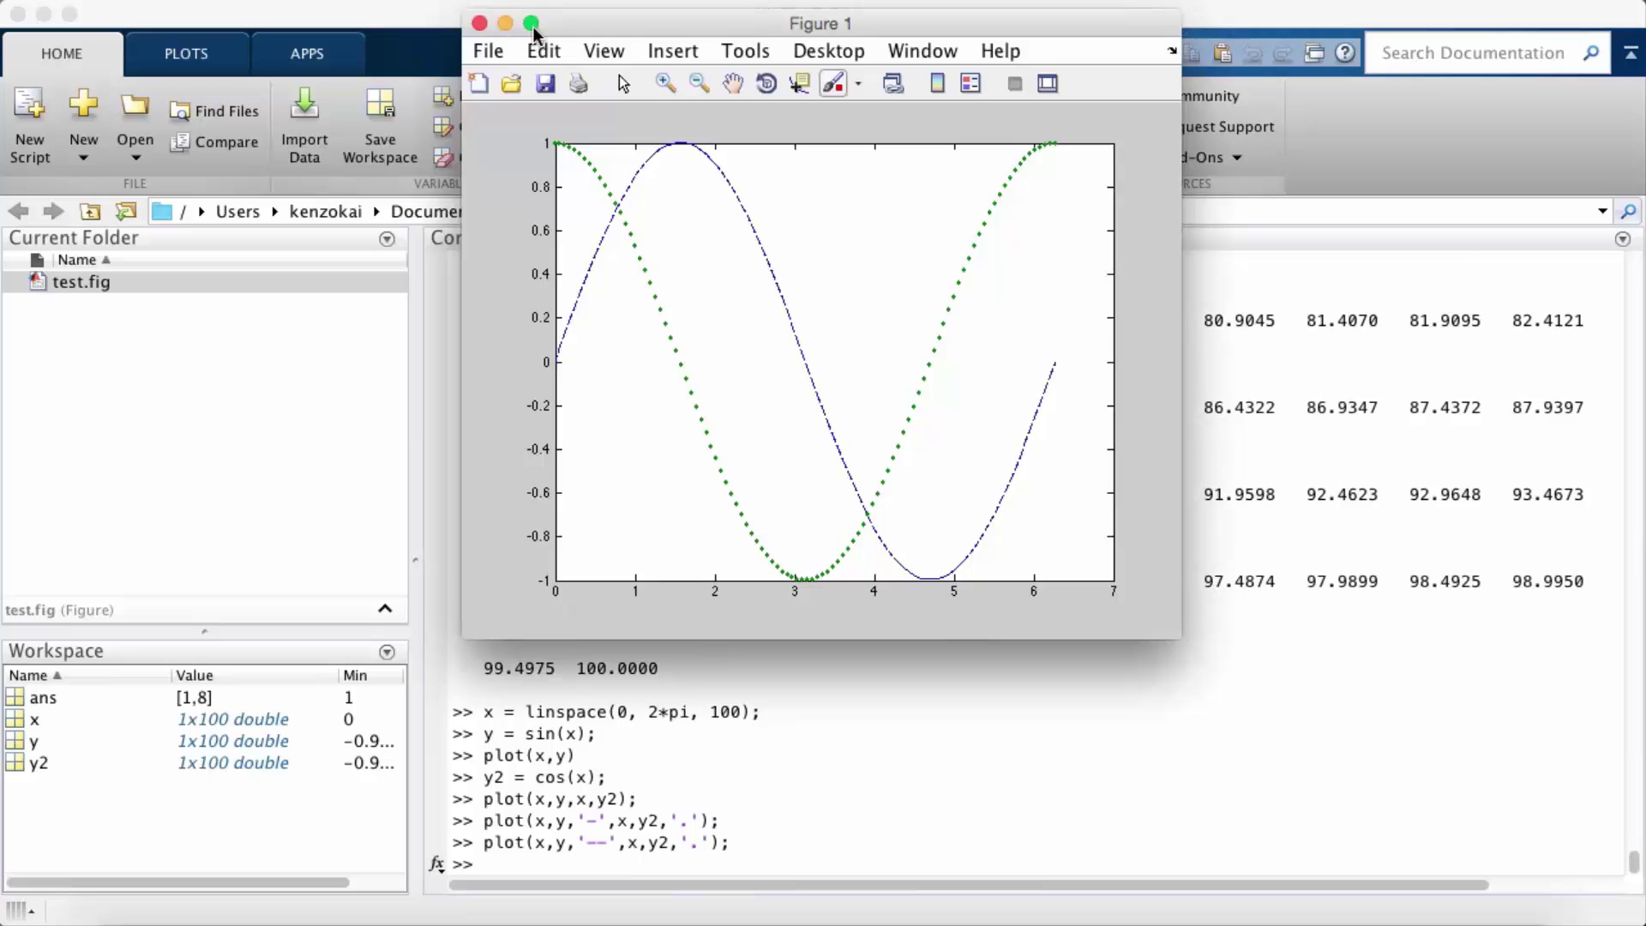
Maximize the new figure, zoom into the crossing and dashed sine, then close it
{"action": "left_click", "coordinate": [531, 25]}
{"action": "left_click", "coordinate": [201, 72]}
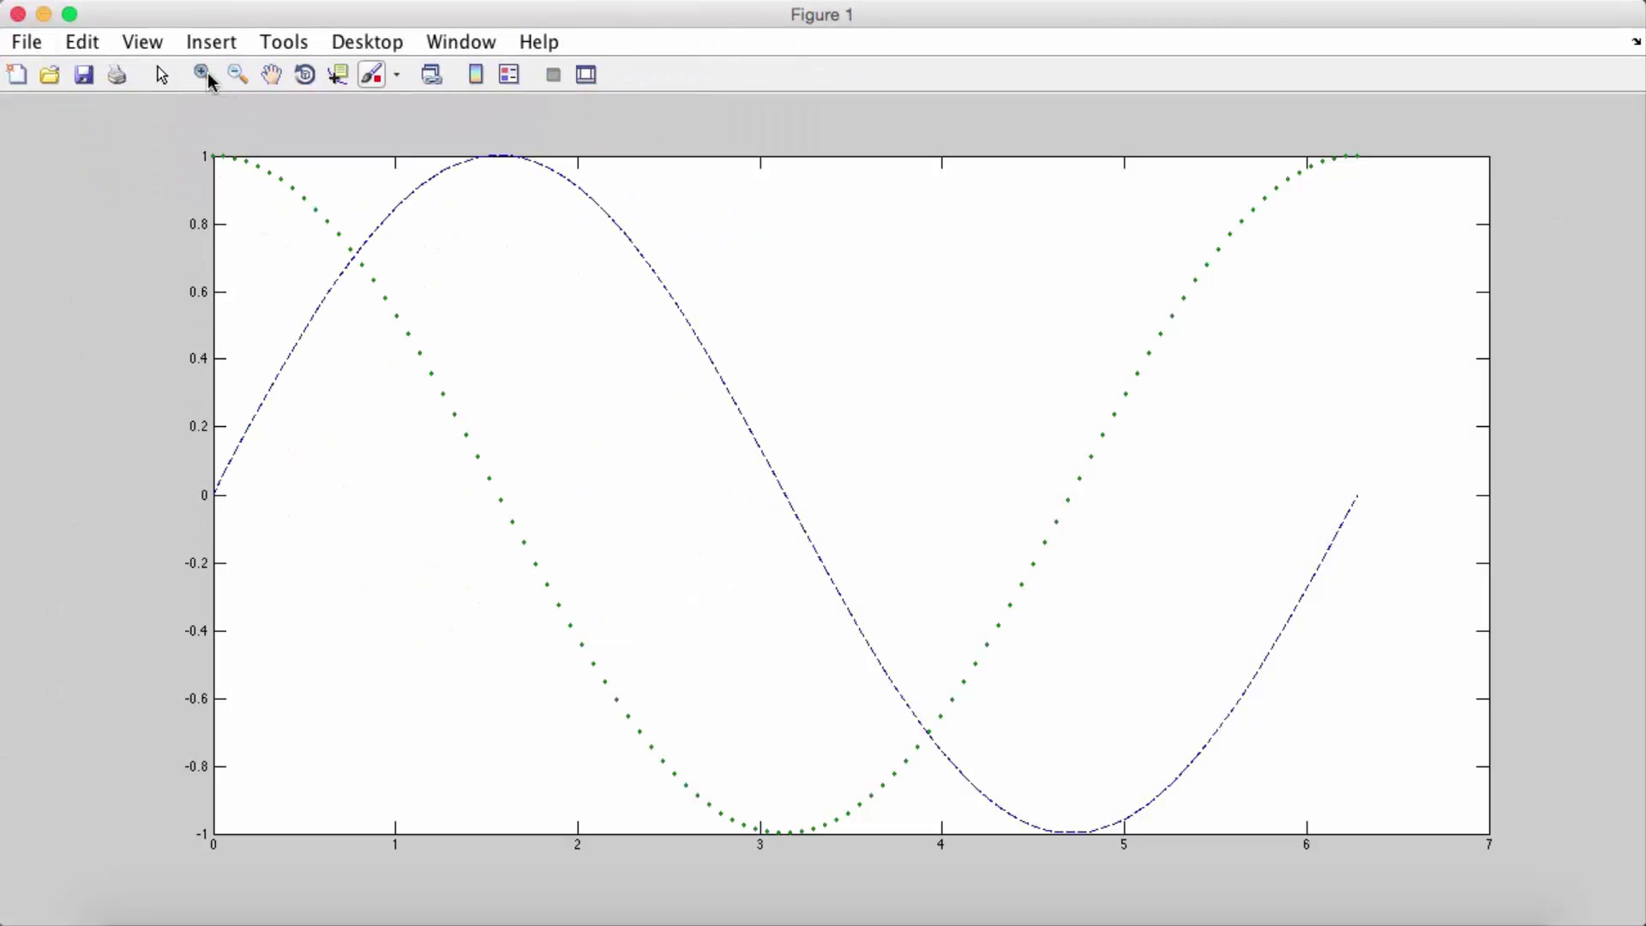
{"action": "left_click_drag", "start_coordinate": [310, 212], "coordinate": [425, 305]}
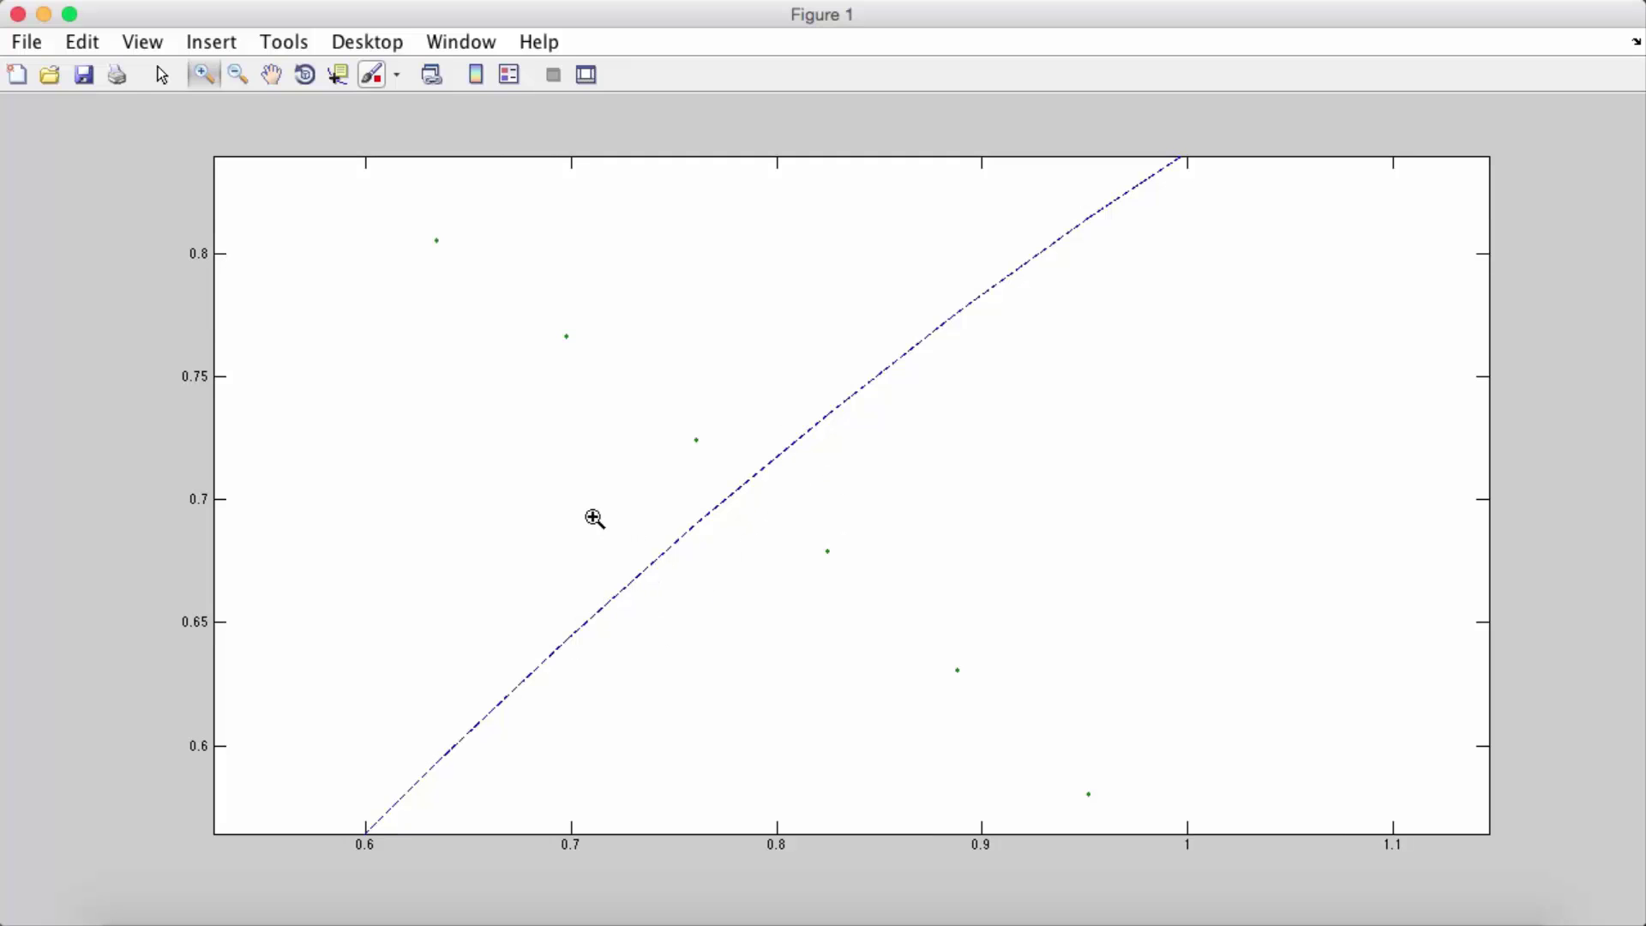
{"action": "left_click_drag", "start_coordinate": [548, 472], "coordinate": [975, 685]}
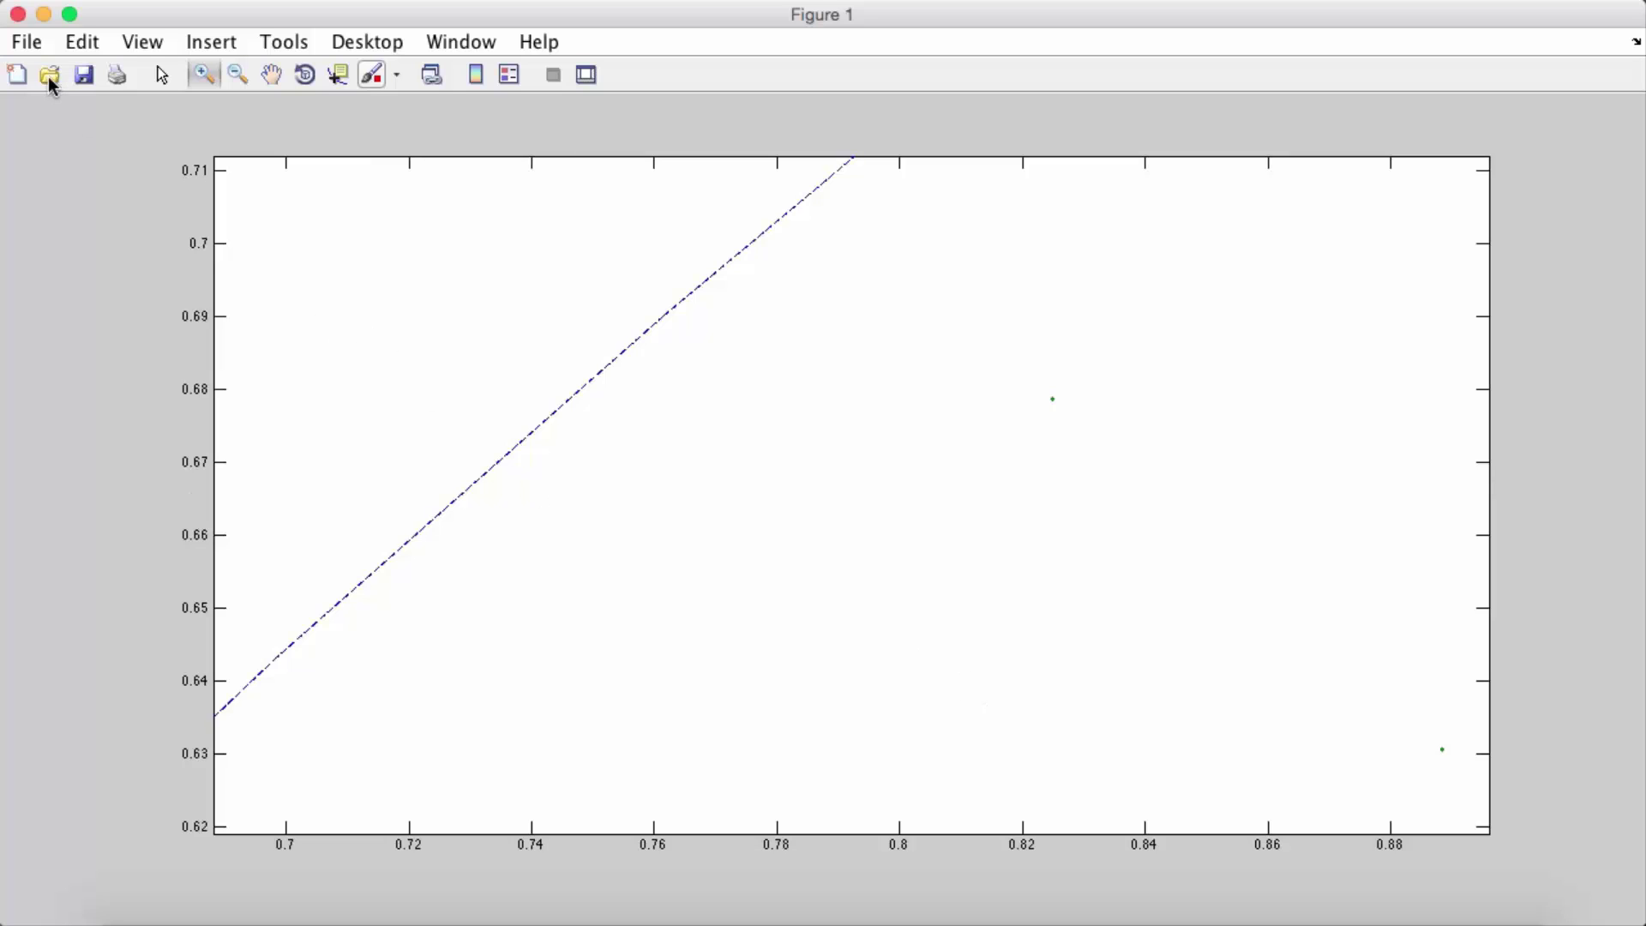
{"action": "left_click", "coordinate": [16, 14]}
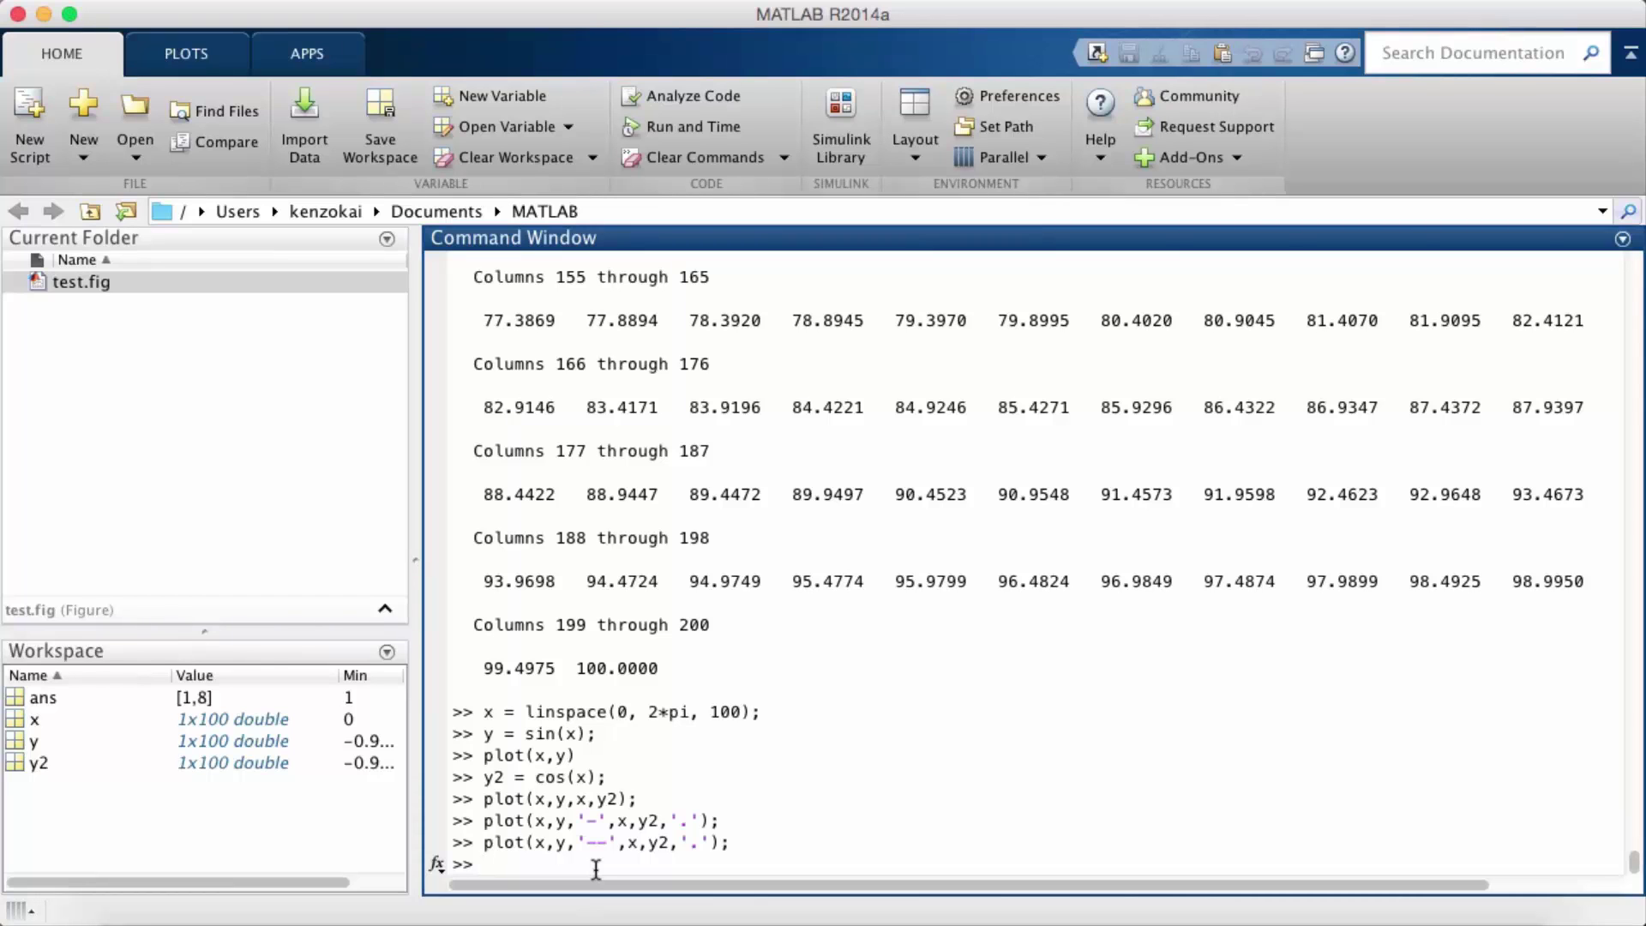
Rerun plot(x,y,'--',x,y2,'.') and maximize the resulting Figure 1
{"action": "key", "text": "Up"}
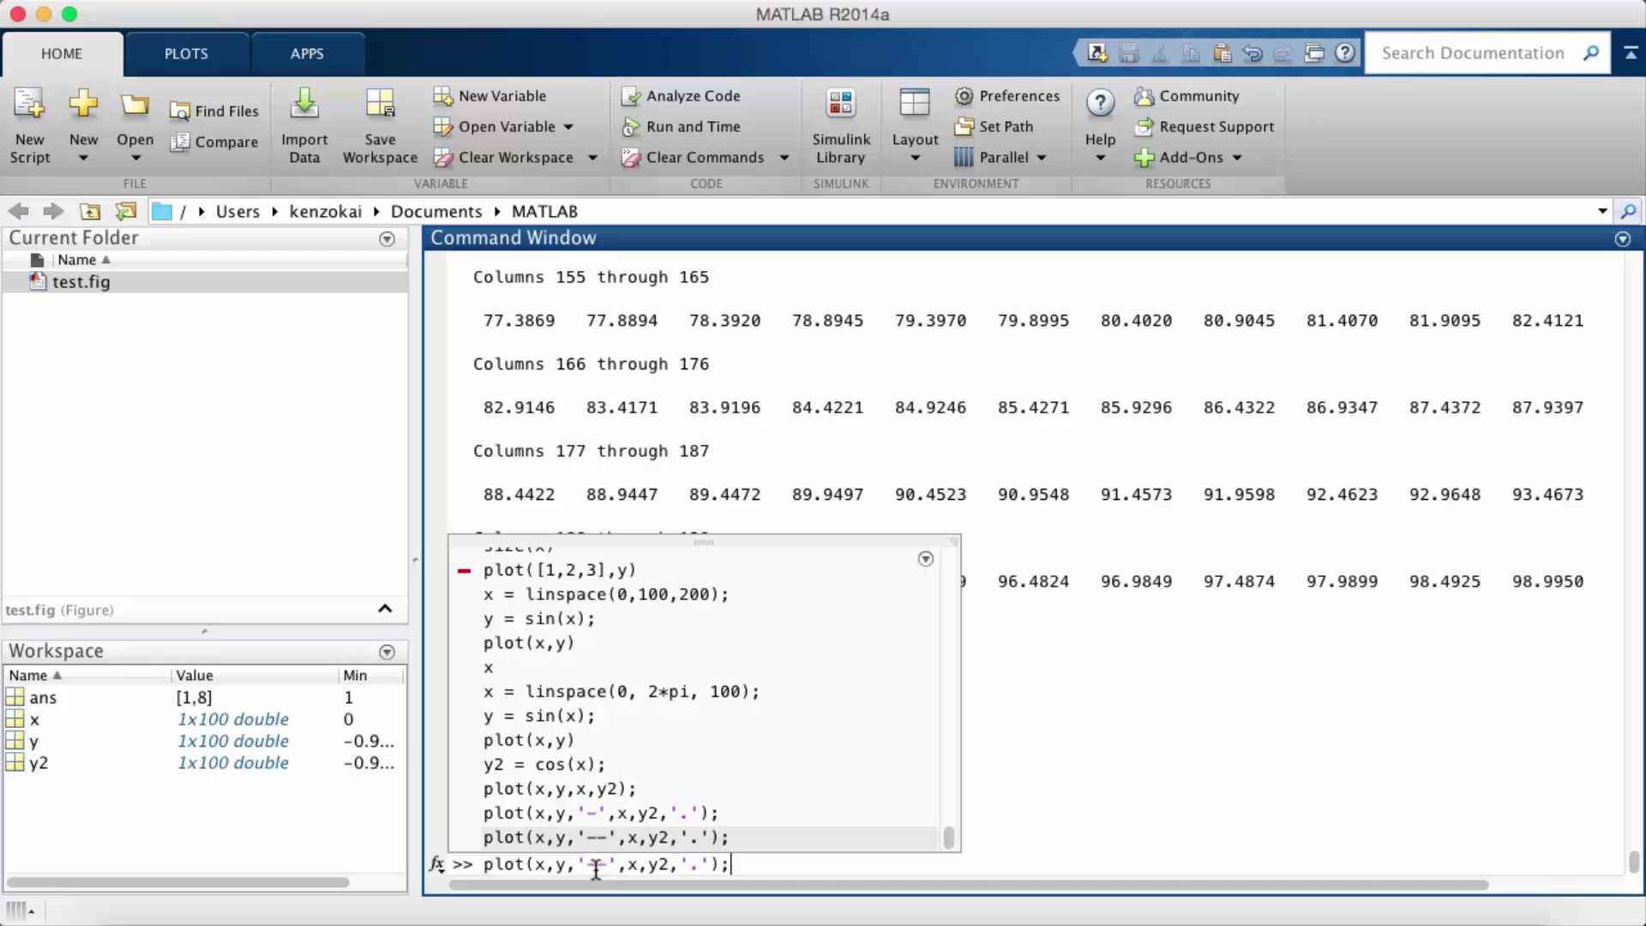
{"action": "key", "text": "Return"}
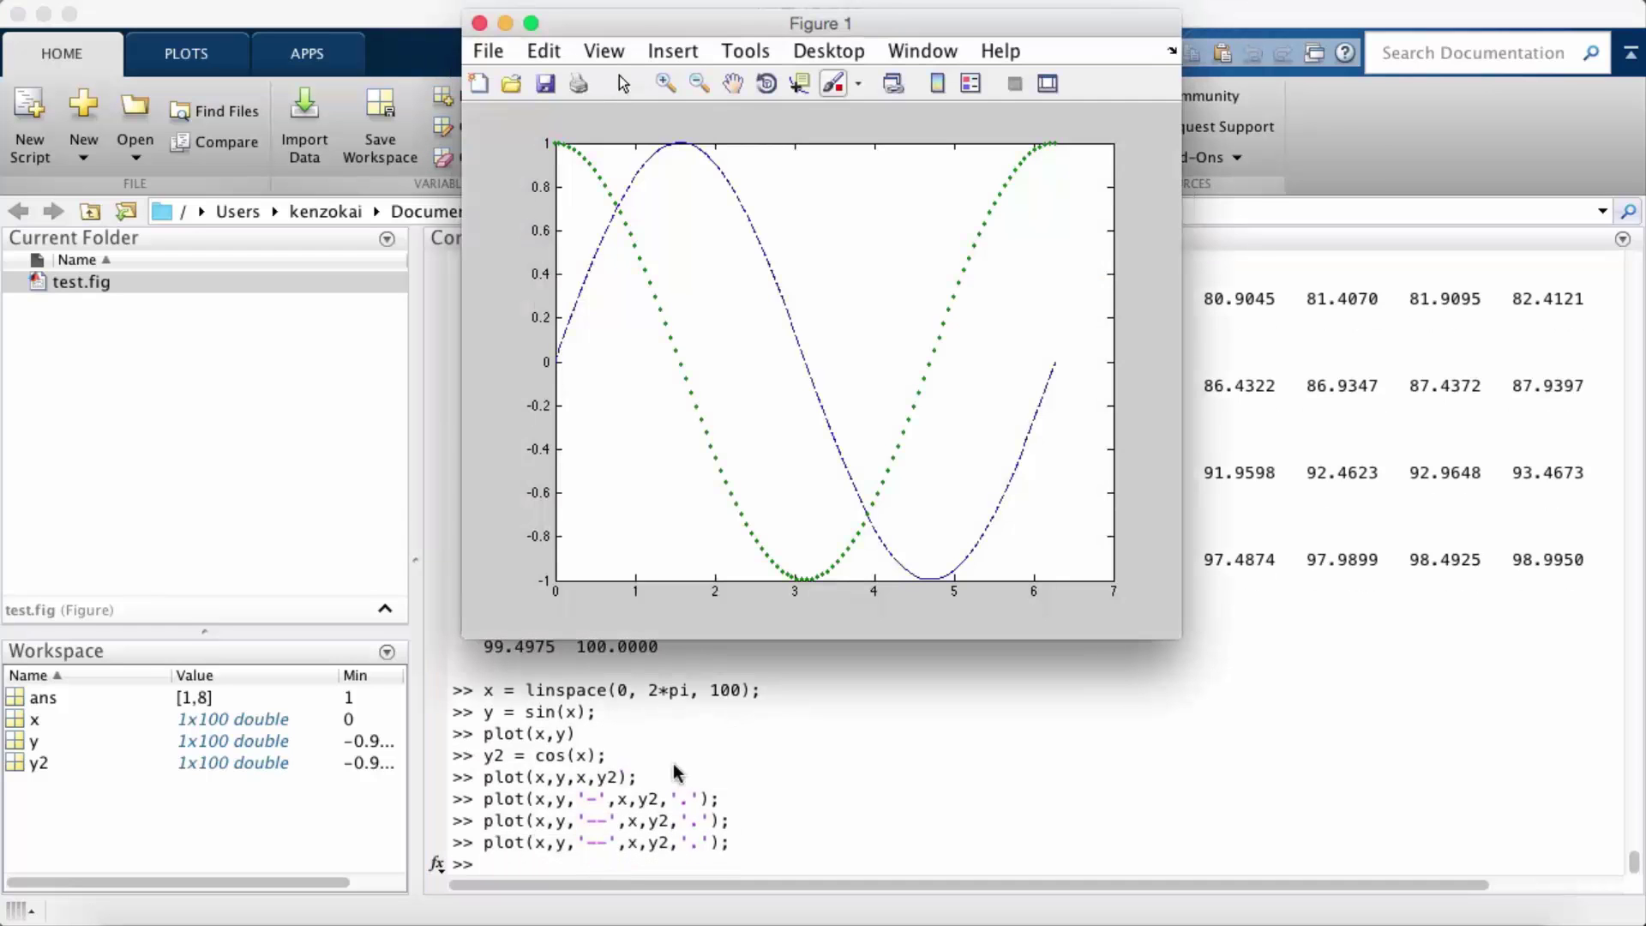
{"action": "left_click", "coordinate": [529, 23]}
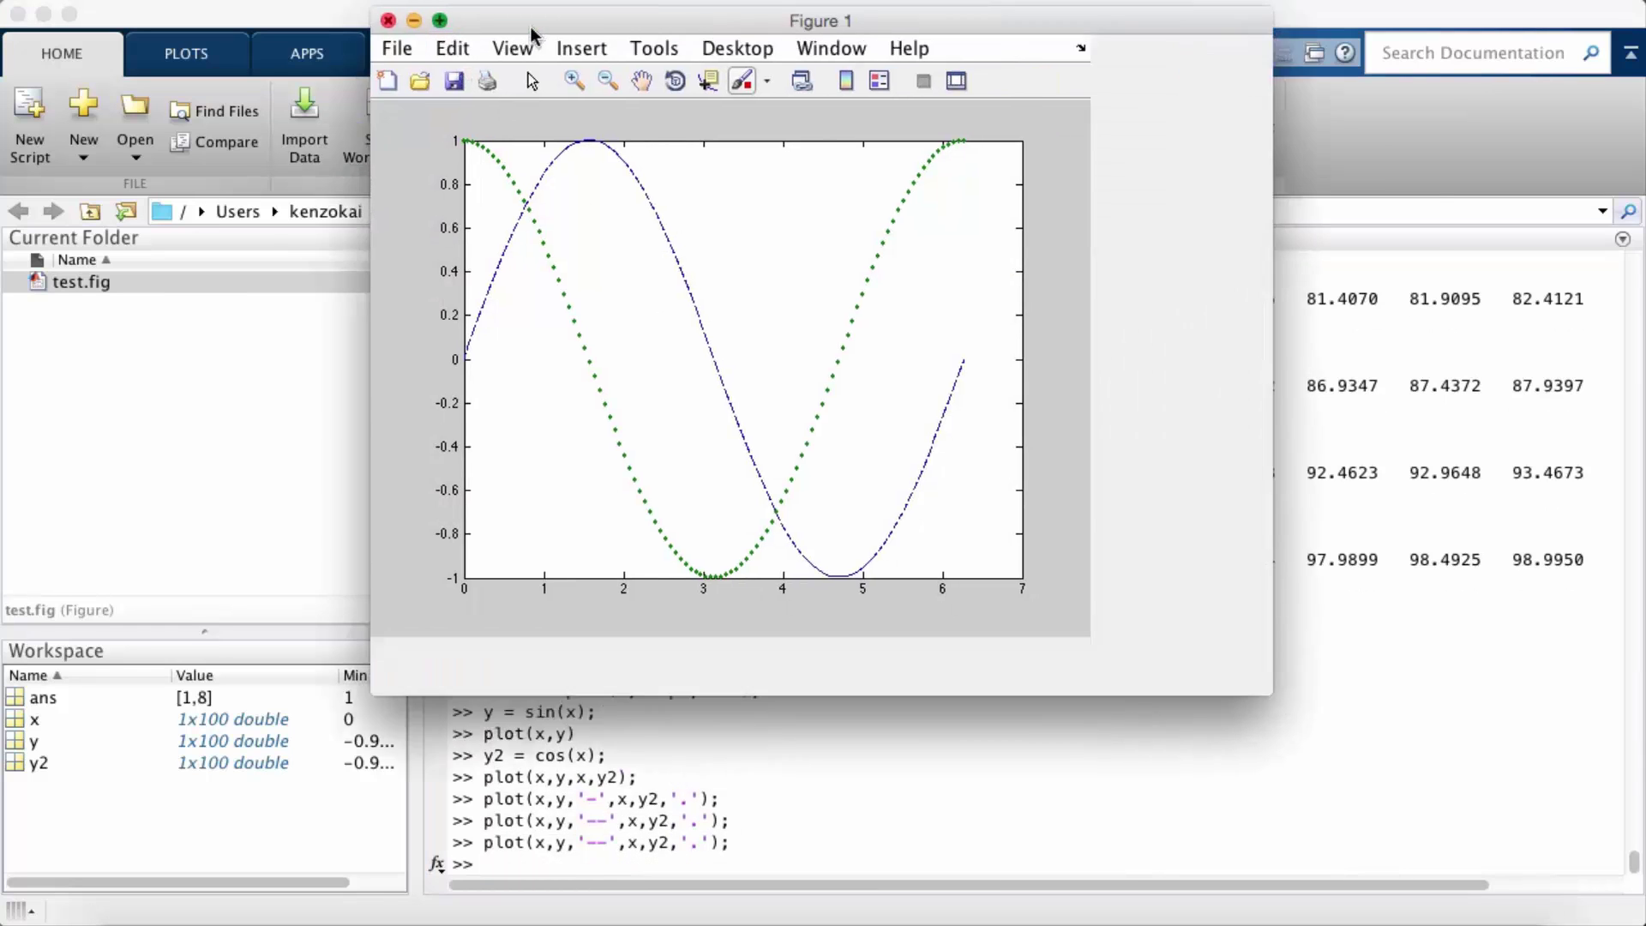
Save the figure as test in MATLAB Figure (*.fig) format, overwriting the existing test.fig
{"action": "left_click", "coordinate": [29, 43]}
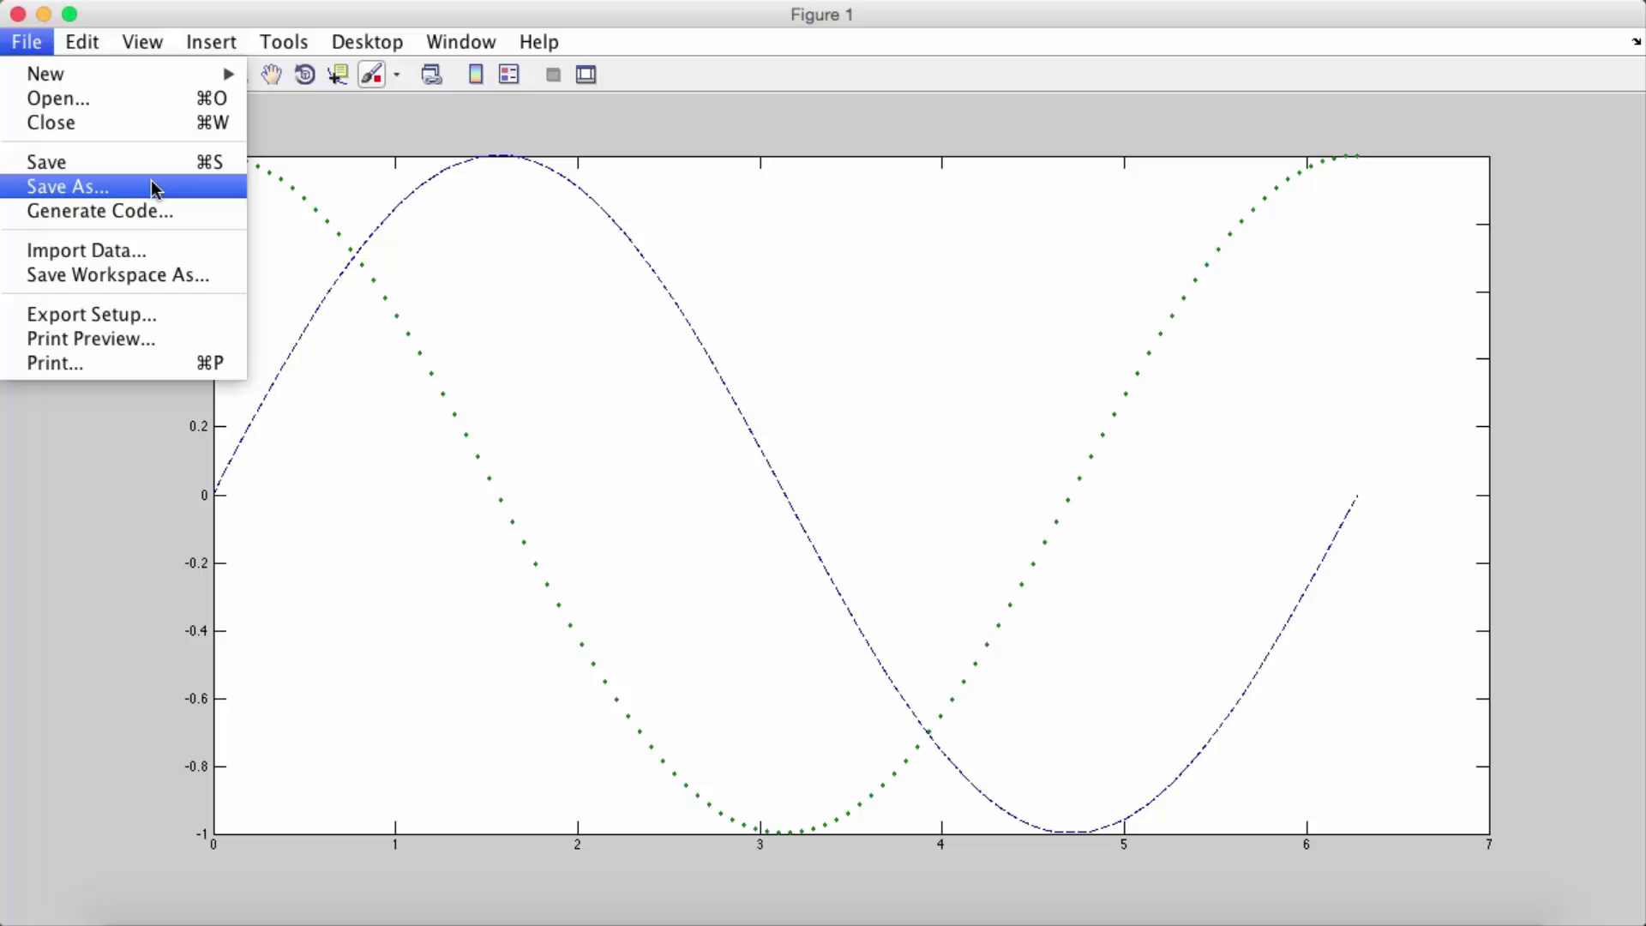
{"action": "left_click", "coordinate": [152, 189]}
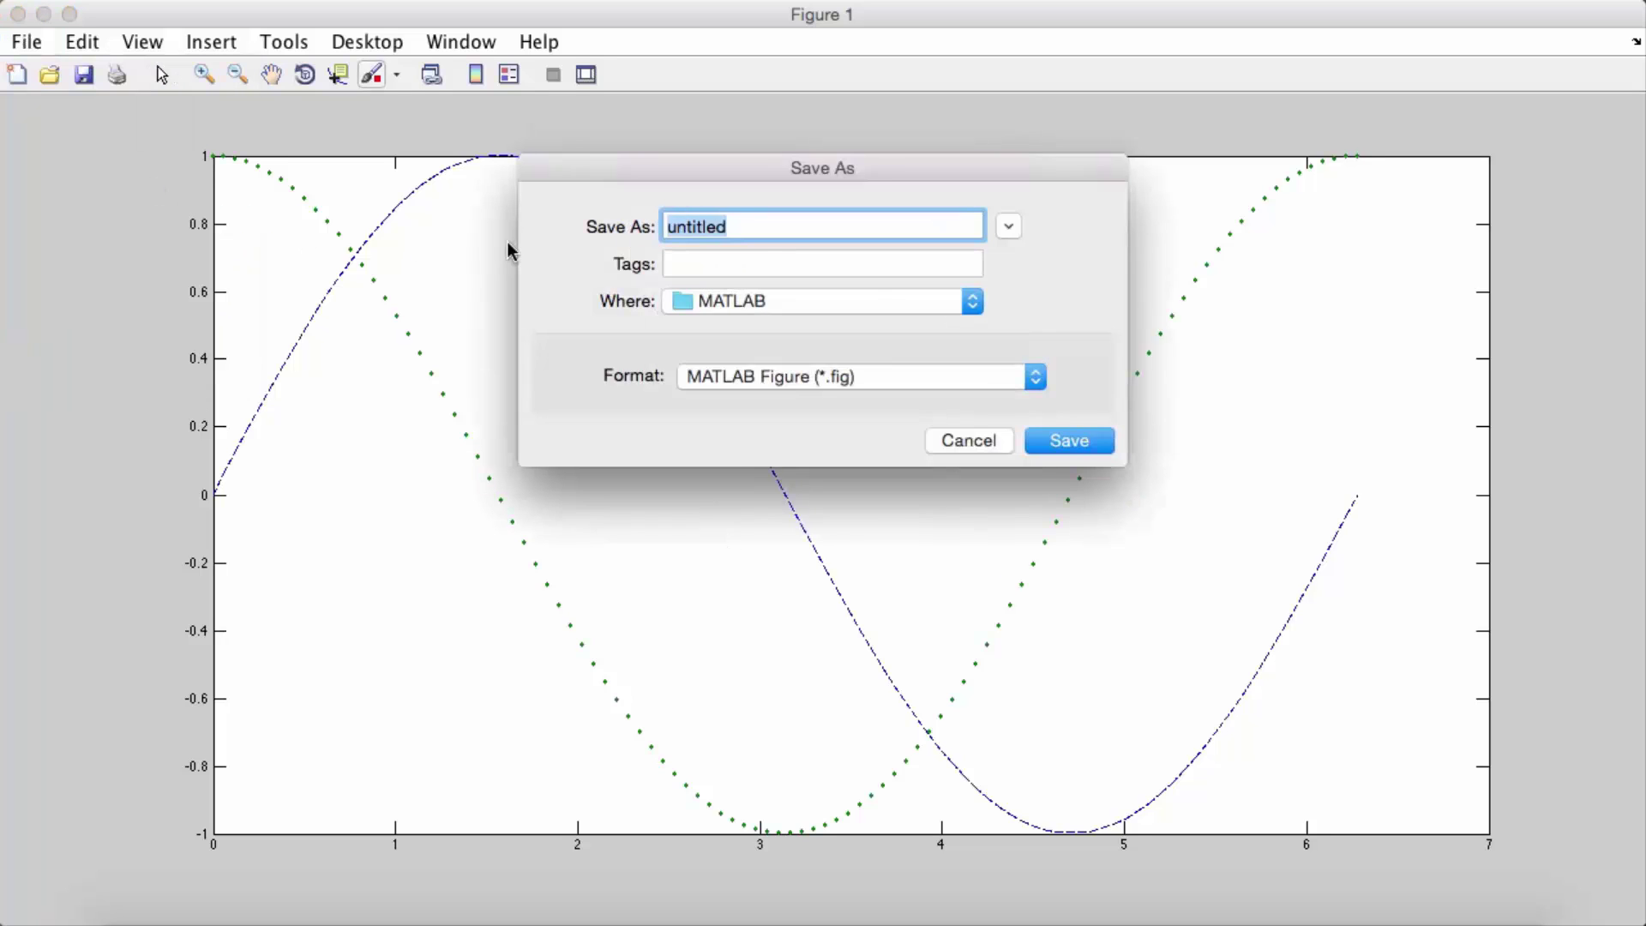
{"action": "left_click", "coordinate": [793, 383]}
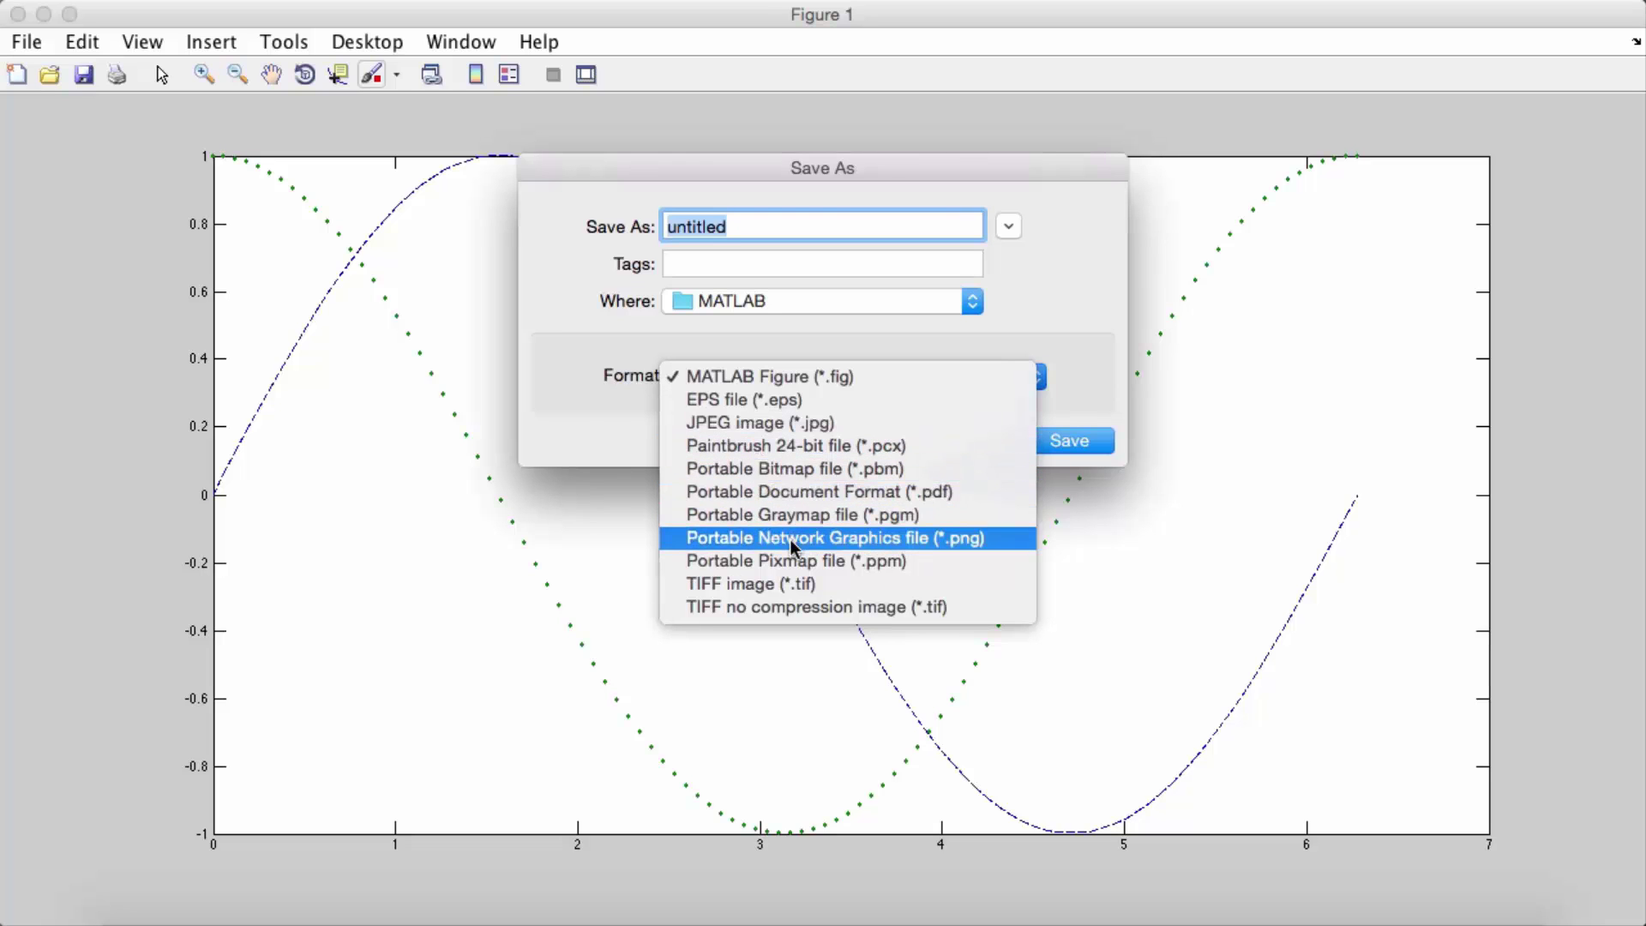
{"action": "left_click", "coordinate": [585, 424]}
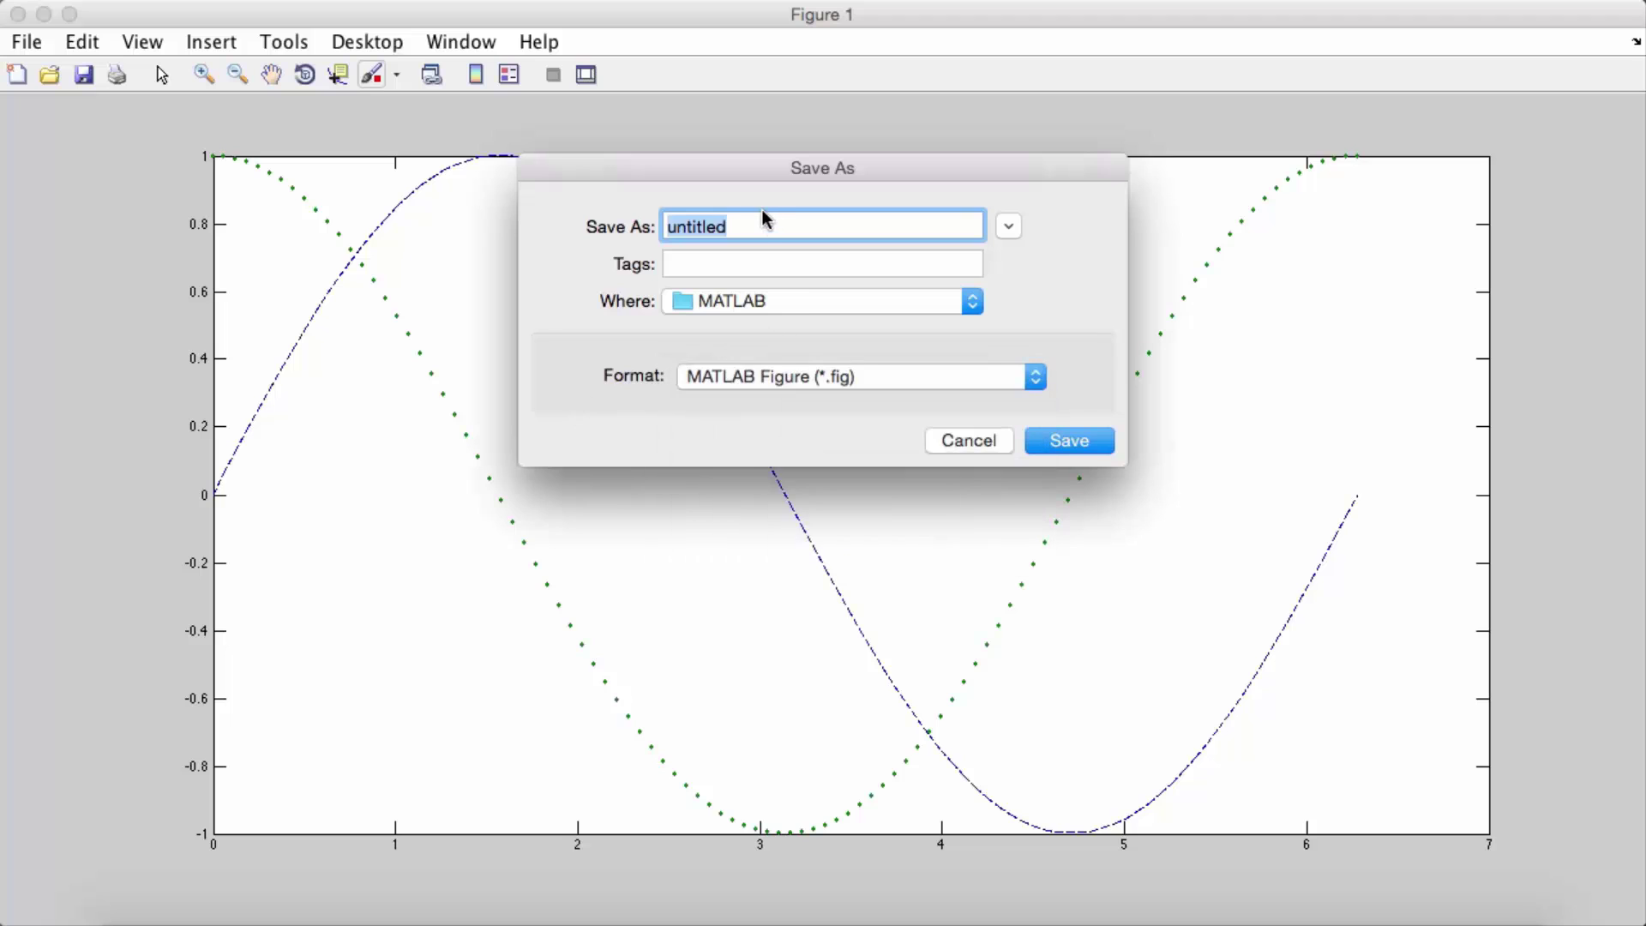
{"action": "type", "text": "test"}
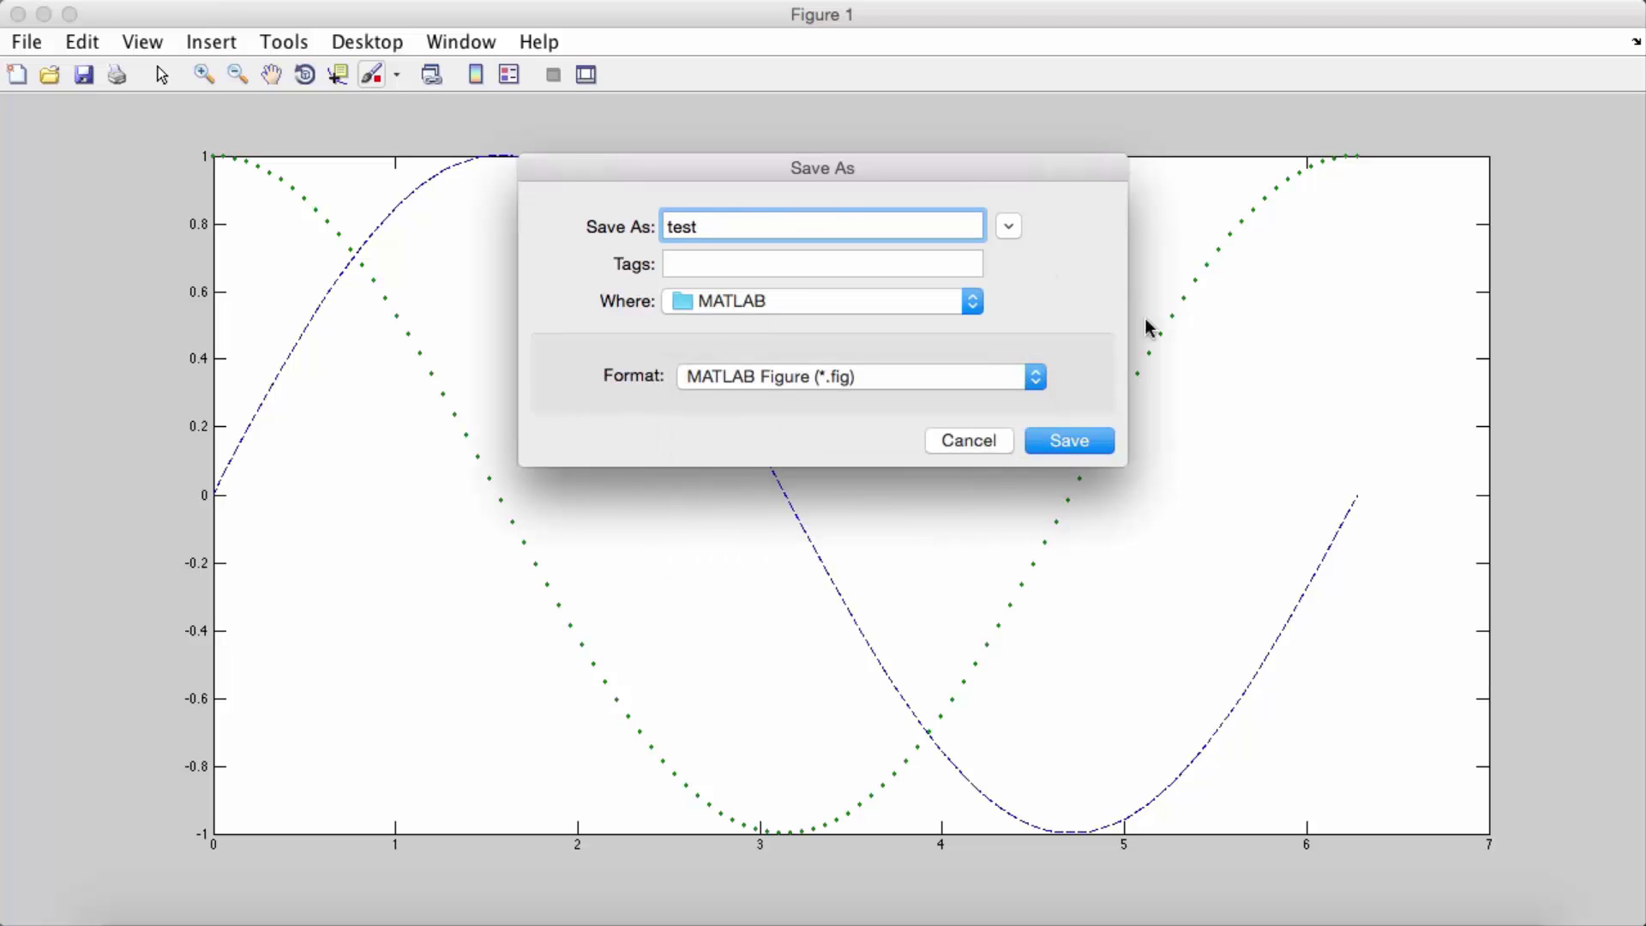
{"action": "left_click", "coordinate": [1076, 440]}
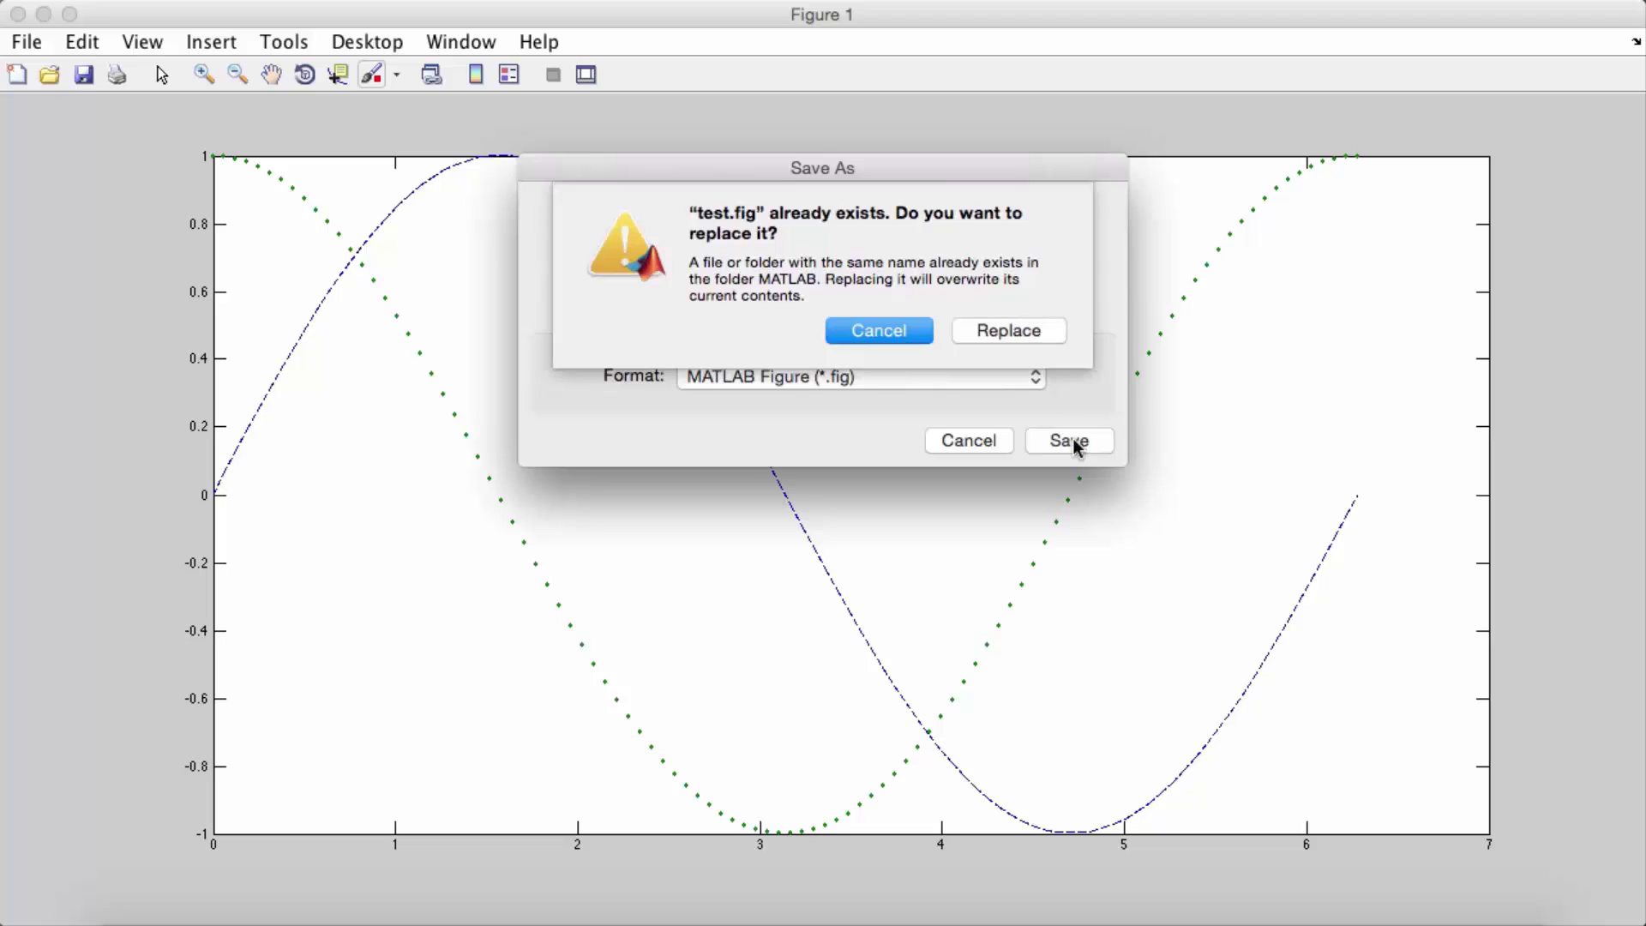
{"action": "left_click", "coordinate": [981, 332]}
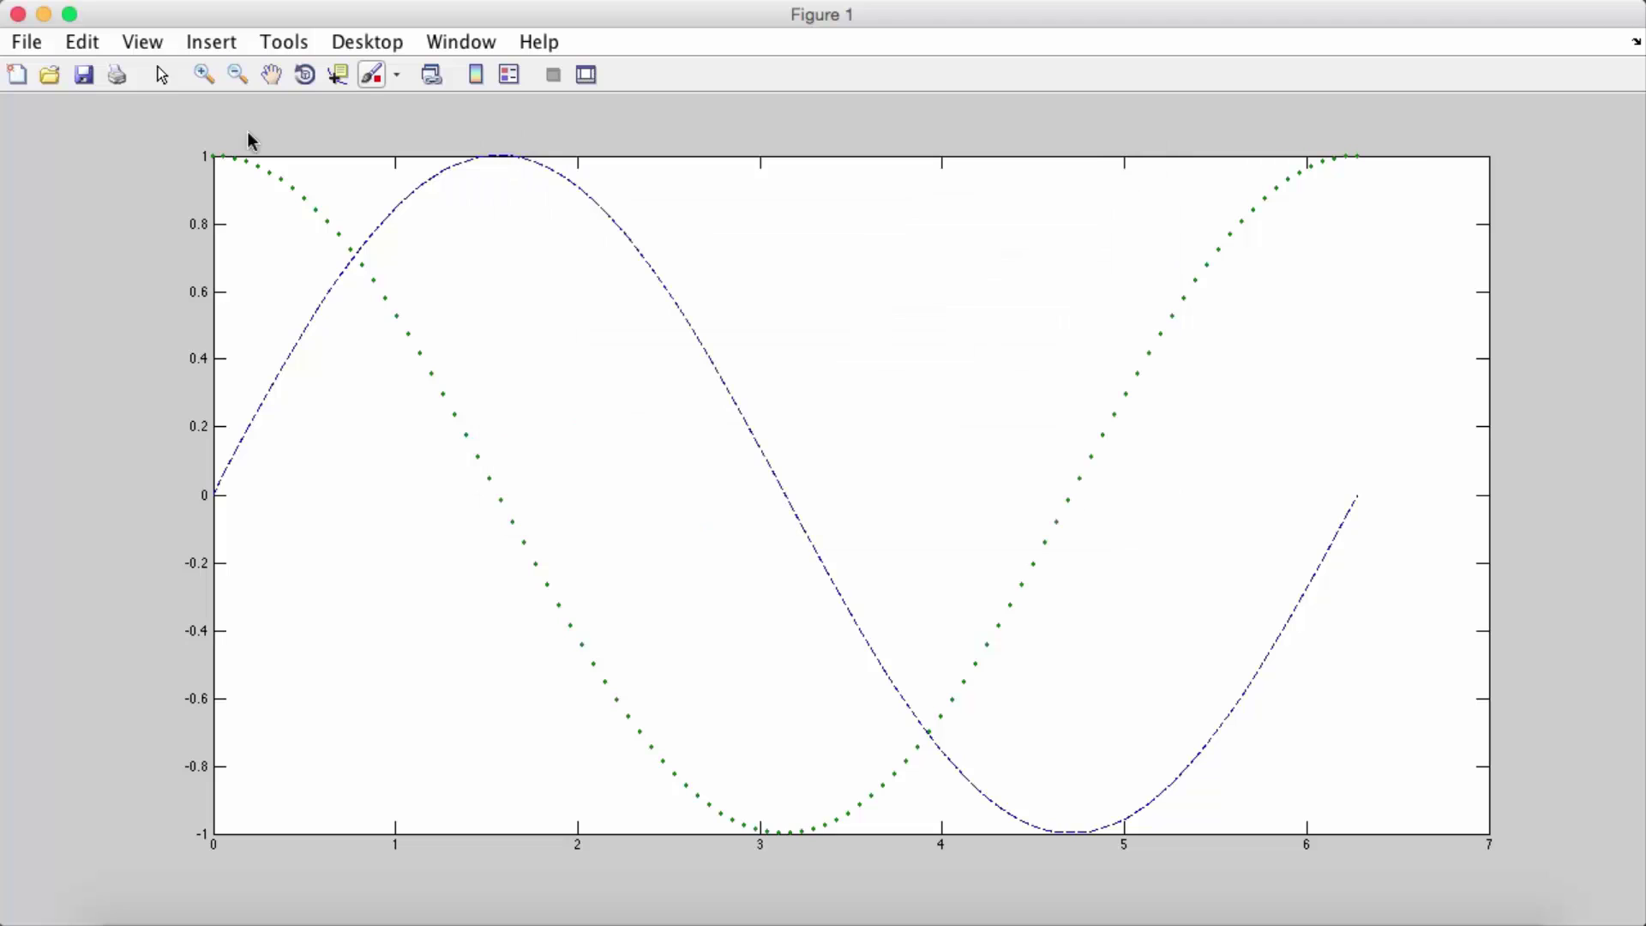
Close the figure and reopen it with openfig('test.fig')
{"action": "left_click", "coordinate": [17, 15]}
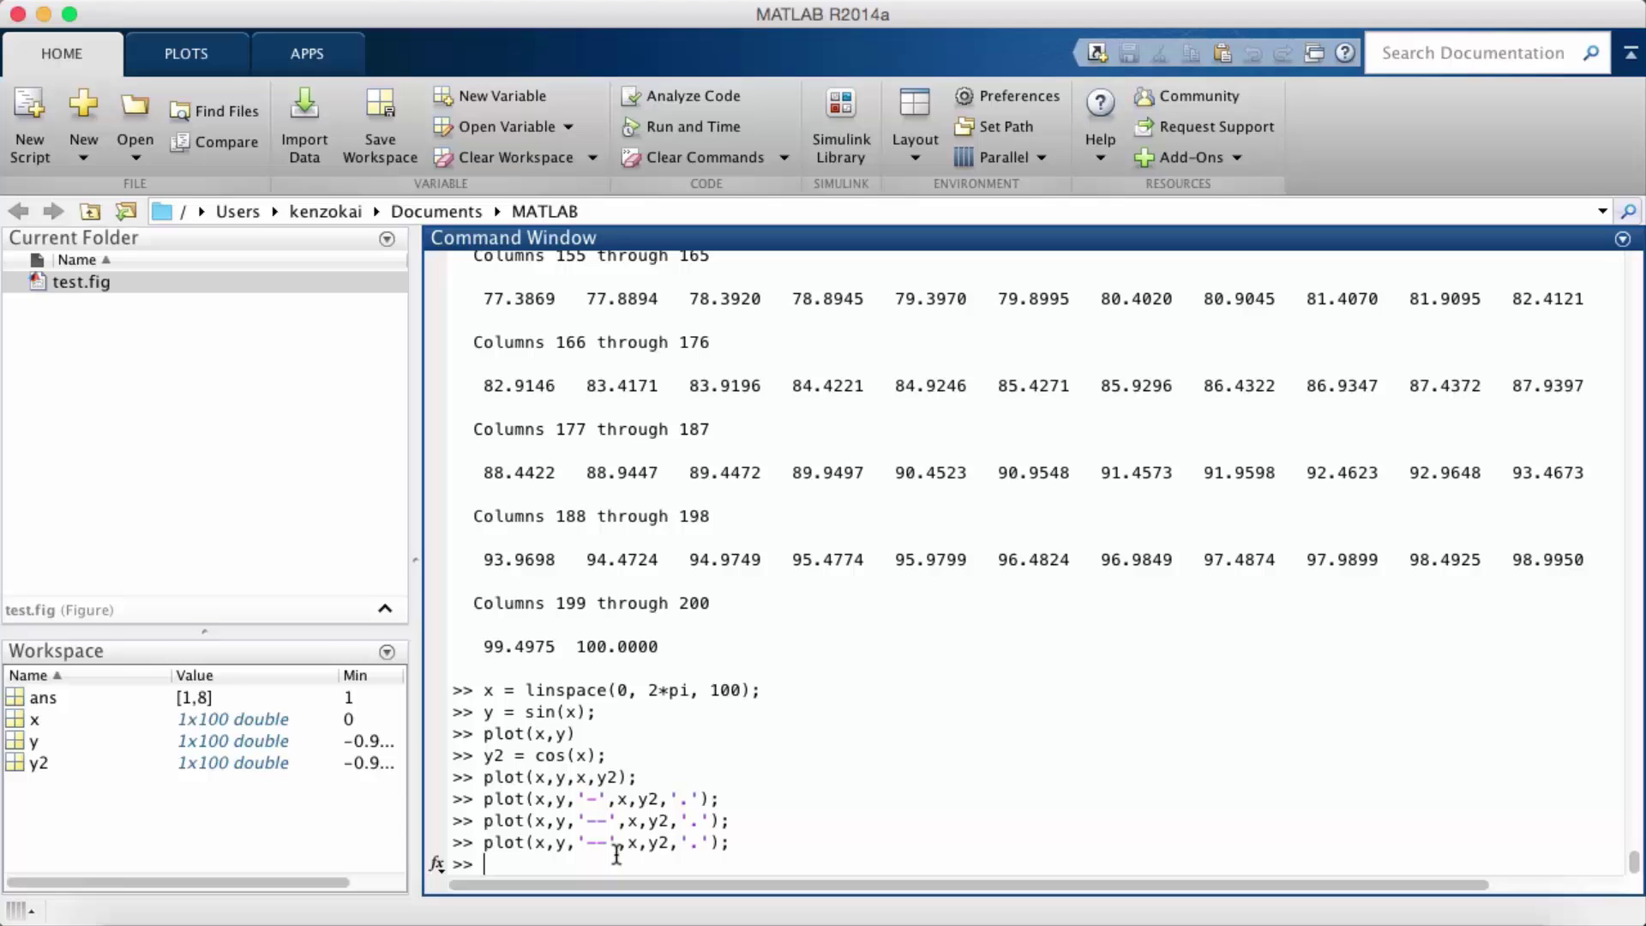
{"action": "type", "text": "open"}
{"action": "type", "text": "fig("}
{"action": "type", "text": "'"}
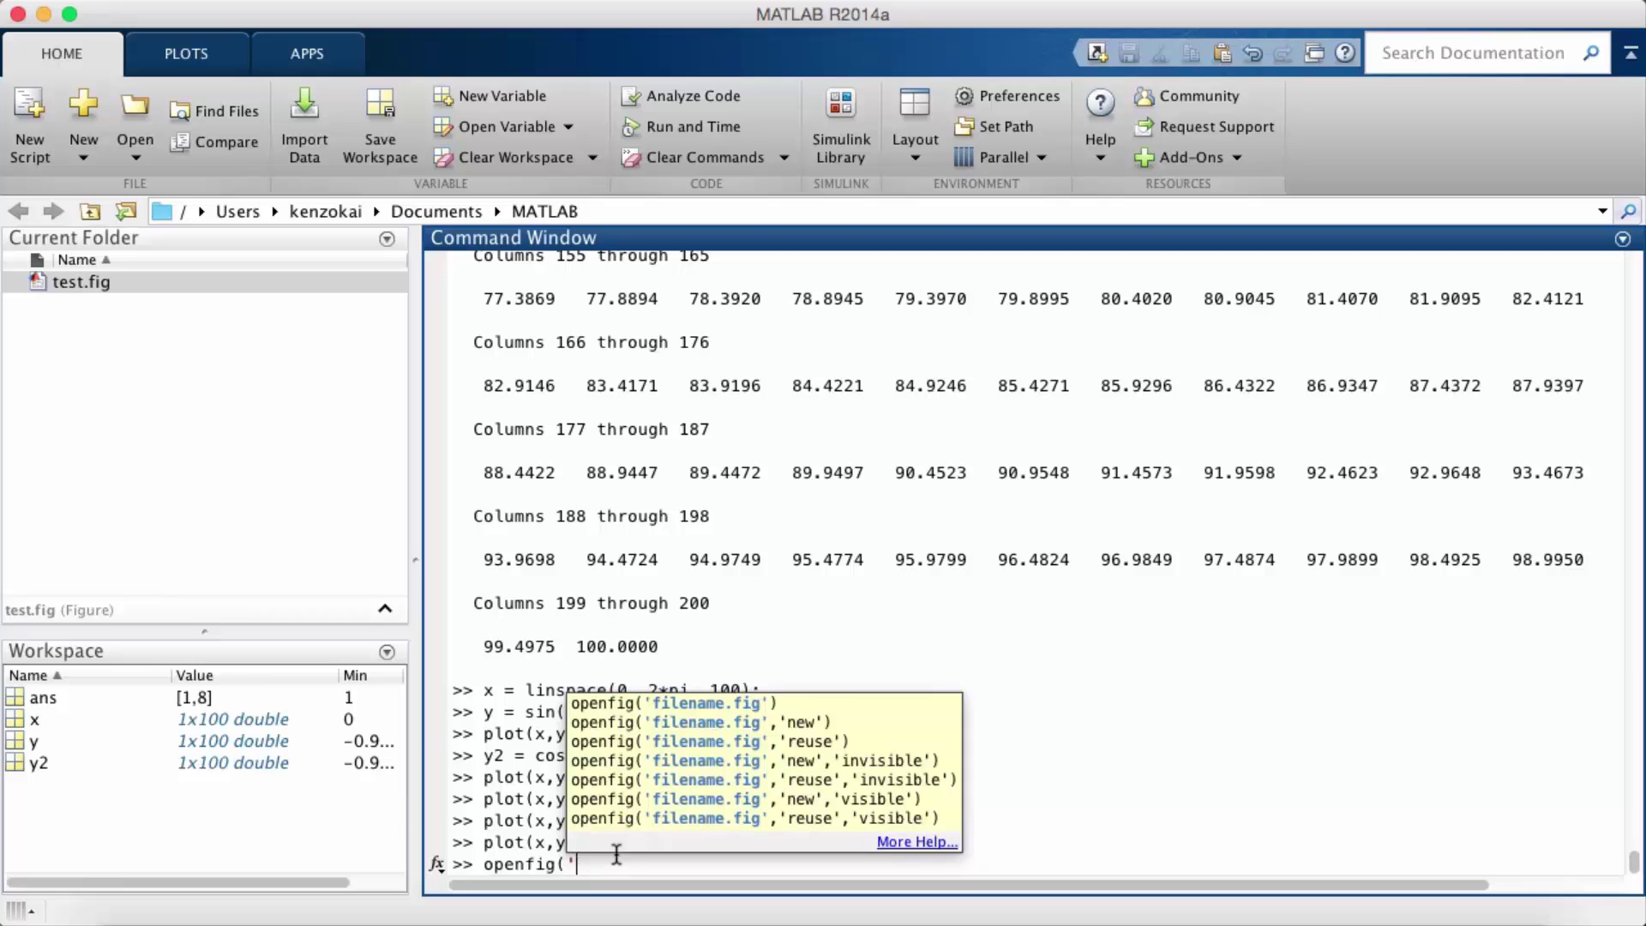
{"action": "type", "text": "test.fig'"}
{"action": "type", "text": ")"}
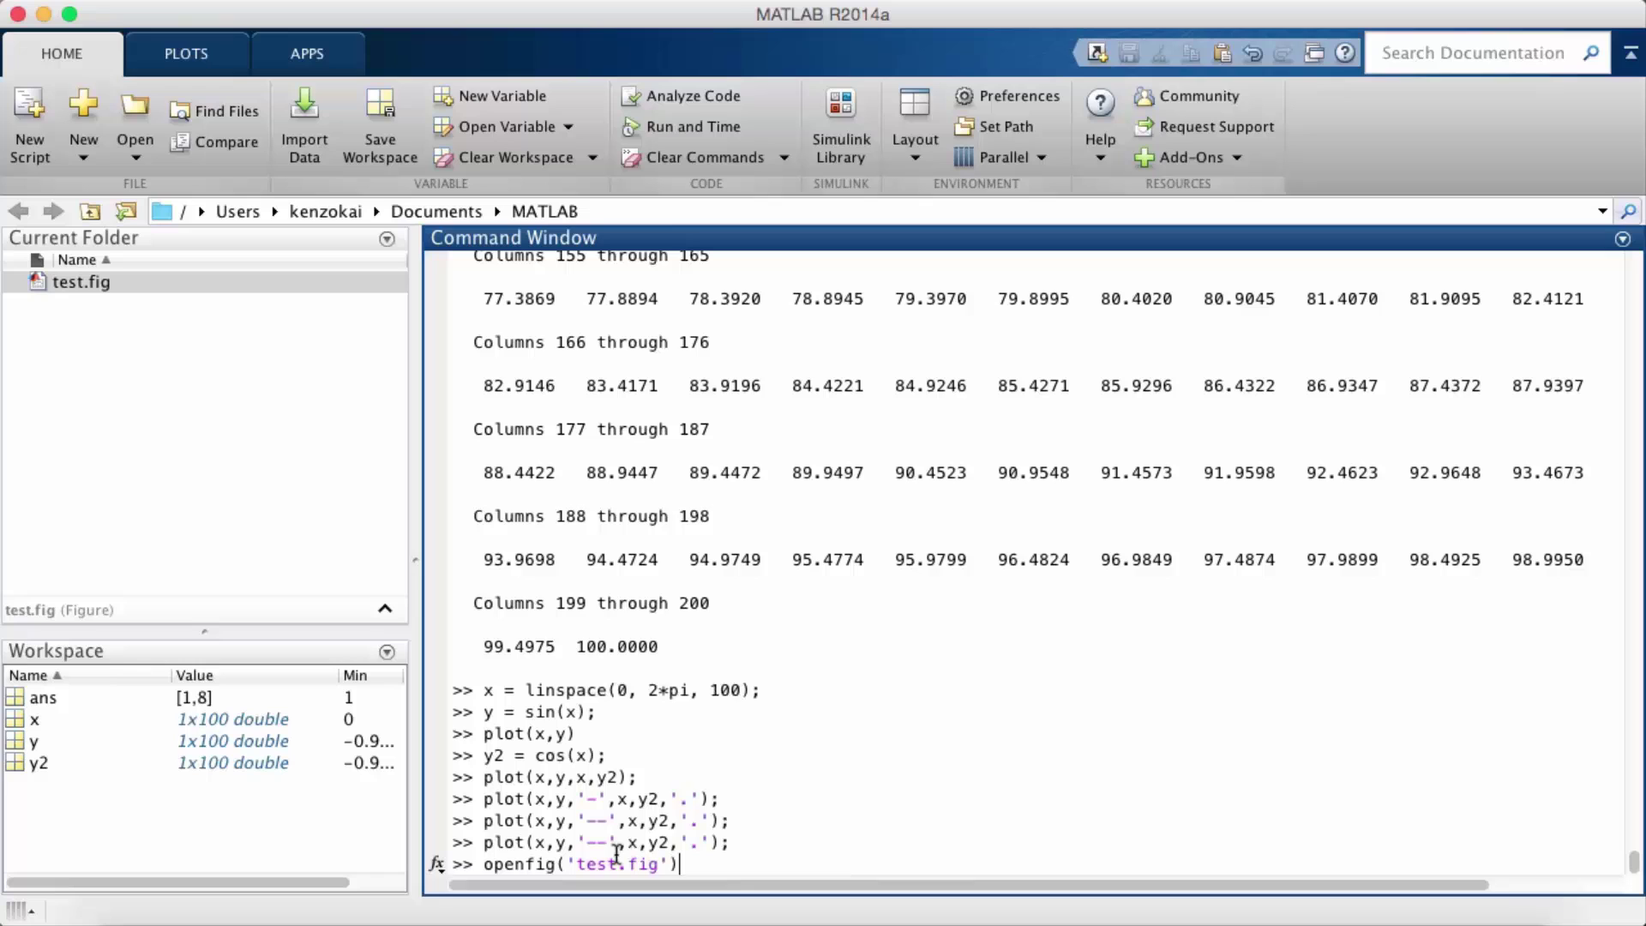
{"action": "key", "text": "Return"}
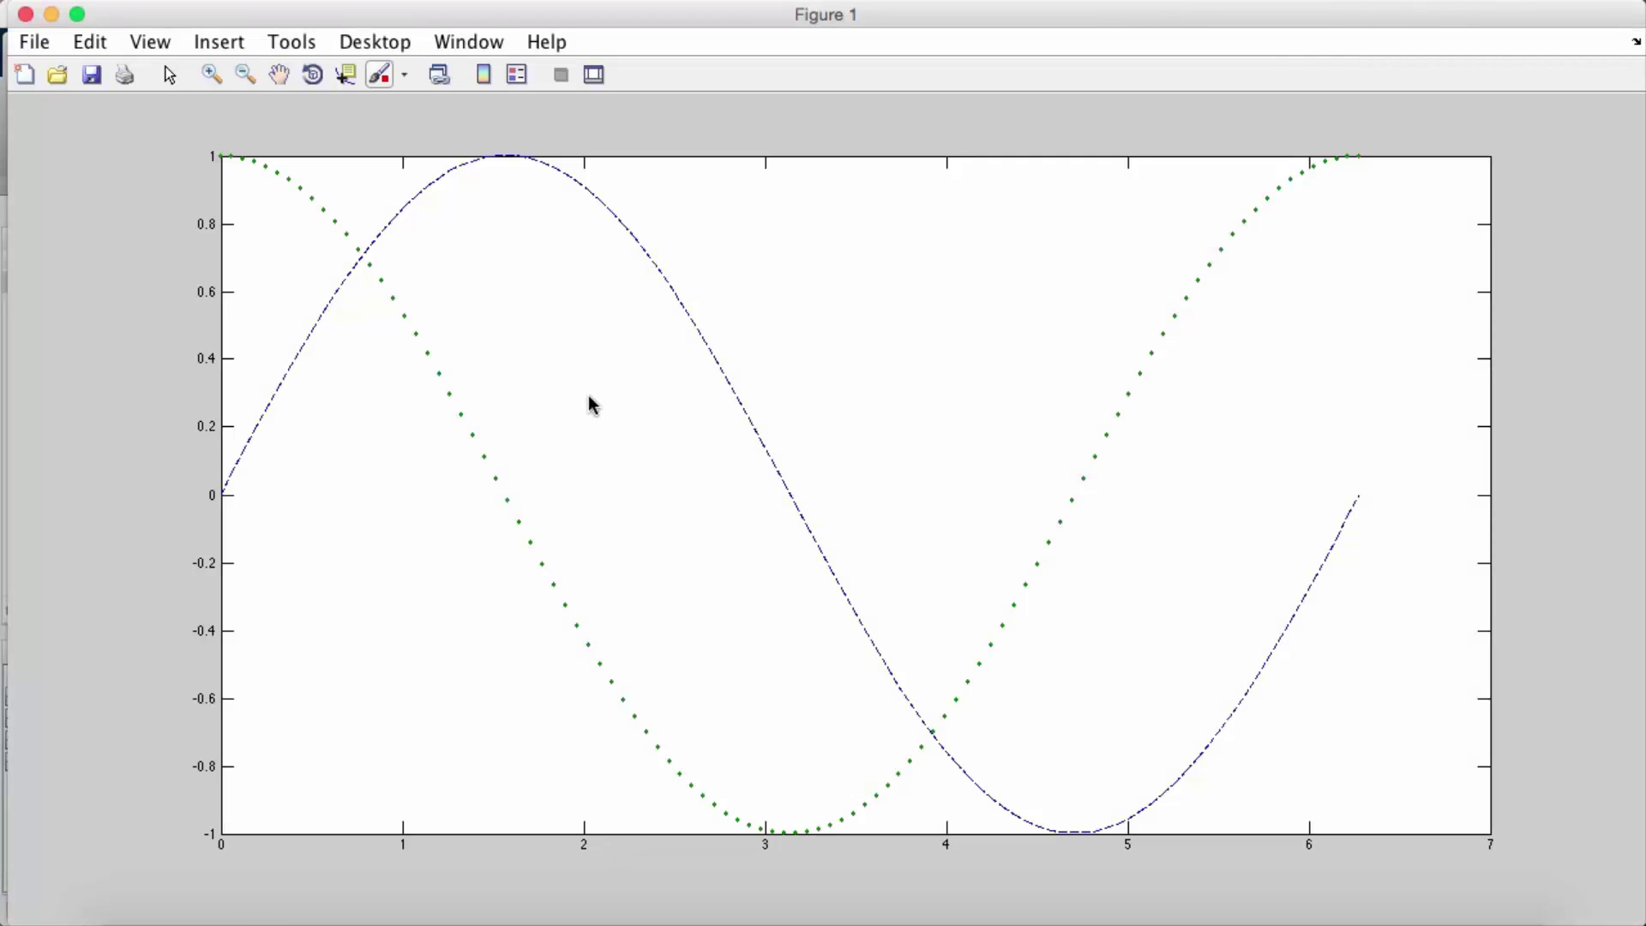
Box-zoom into the first curve crossing, then zoom back out to a wider range
{"action": "left_click", "coordinate": [209, 77]}
{"action": "left_click_drag", "start_coordinate": [307, 194], "coordinate": [433, 329]}
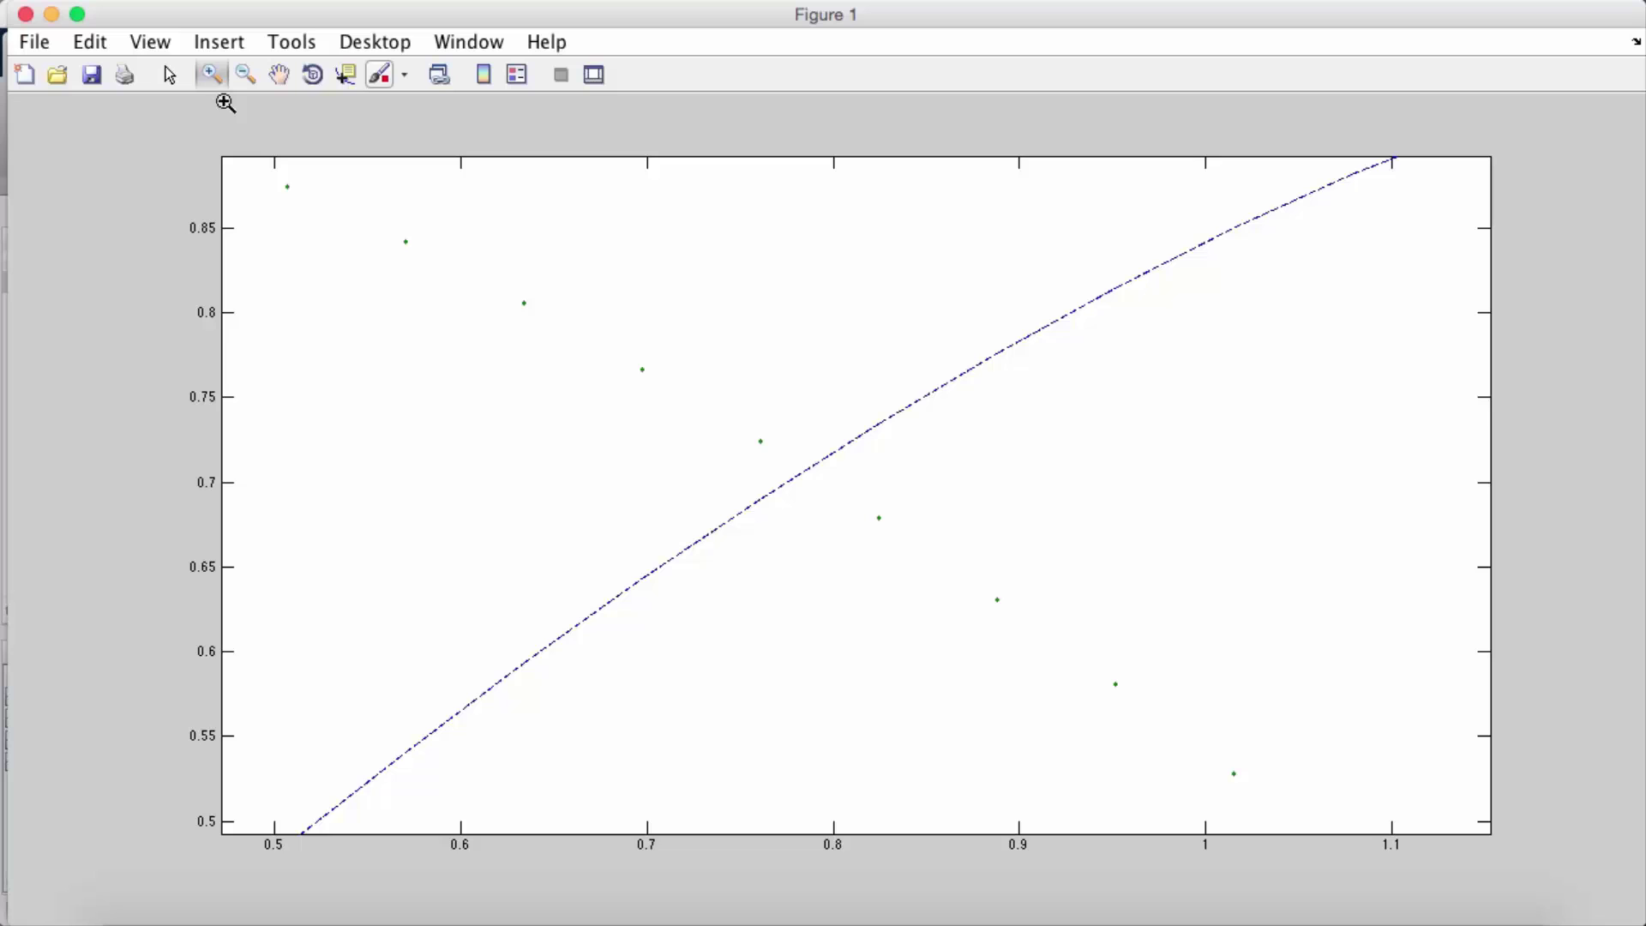
{"action": "left_click", "coordinate": [250, 74]}
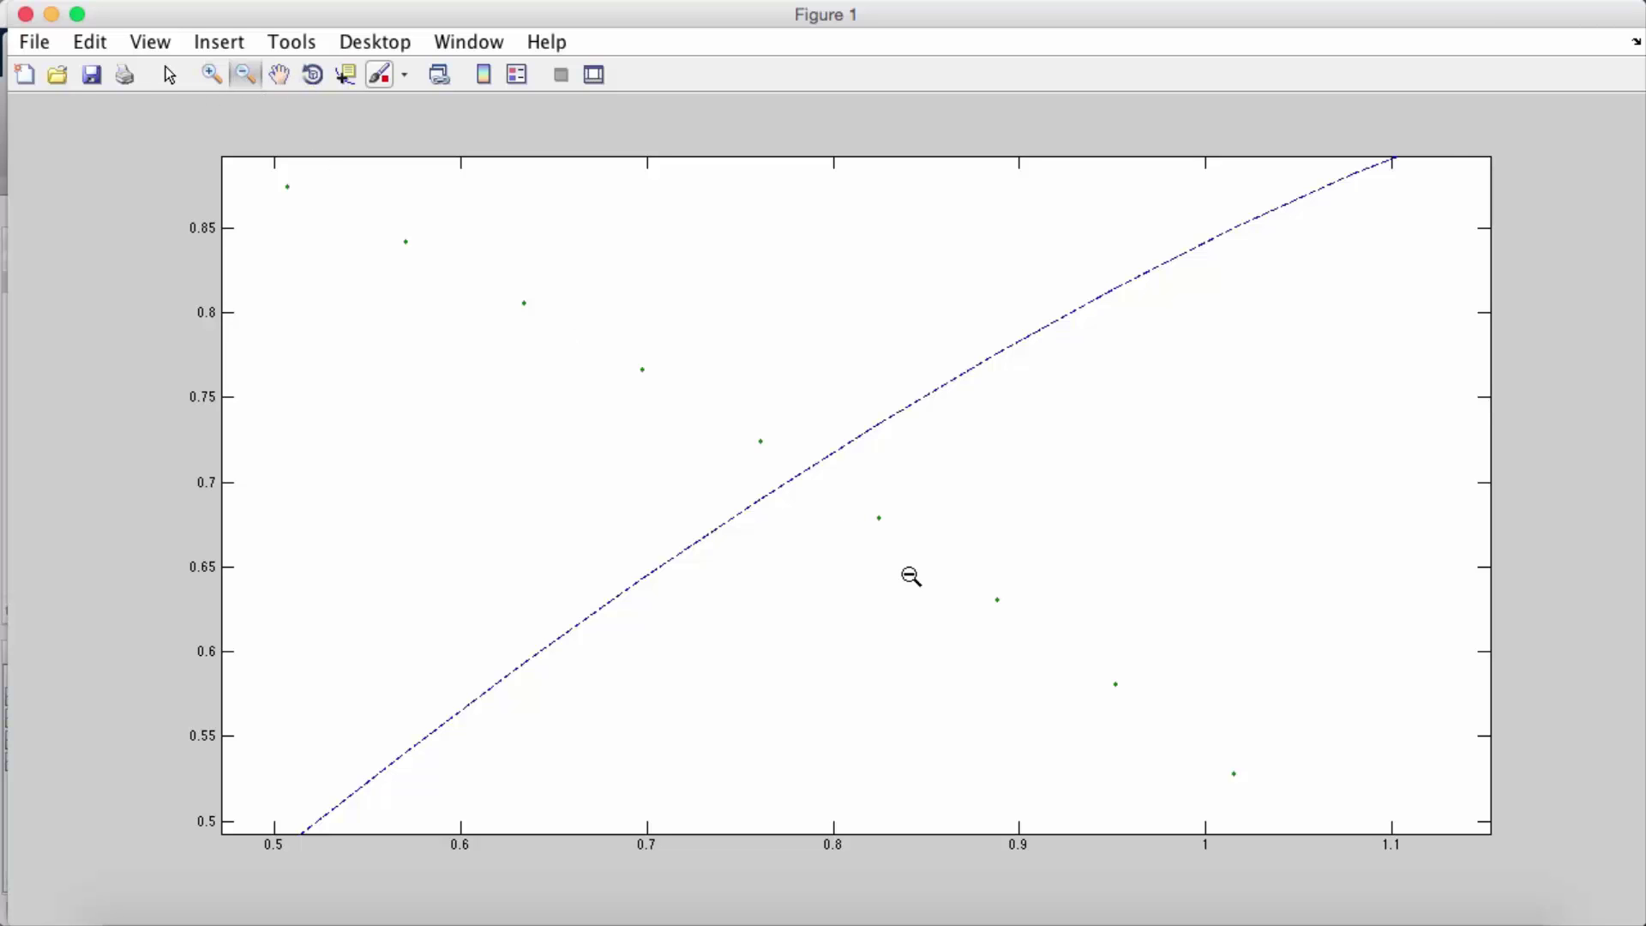
{"action": "left_click", "coordinate": [823, 503]}
Pan along the sine curve from its peak near x 1.6 to past x 3
{"action": "left_click", "coordinate": [279, 76]}
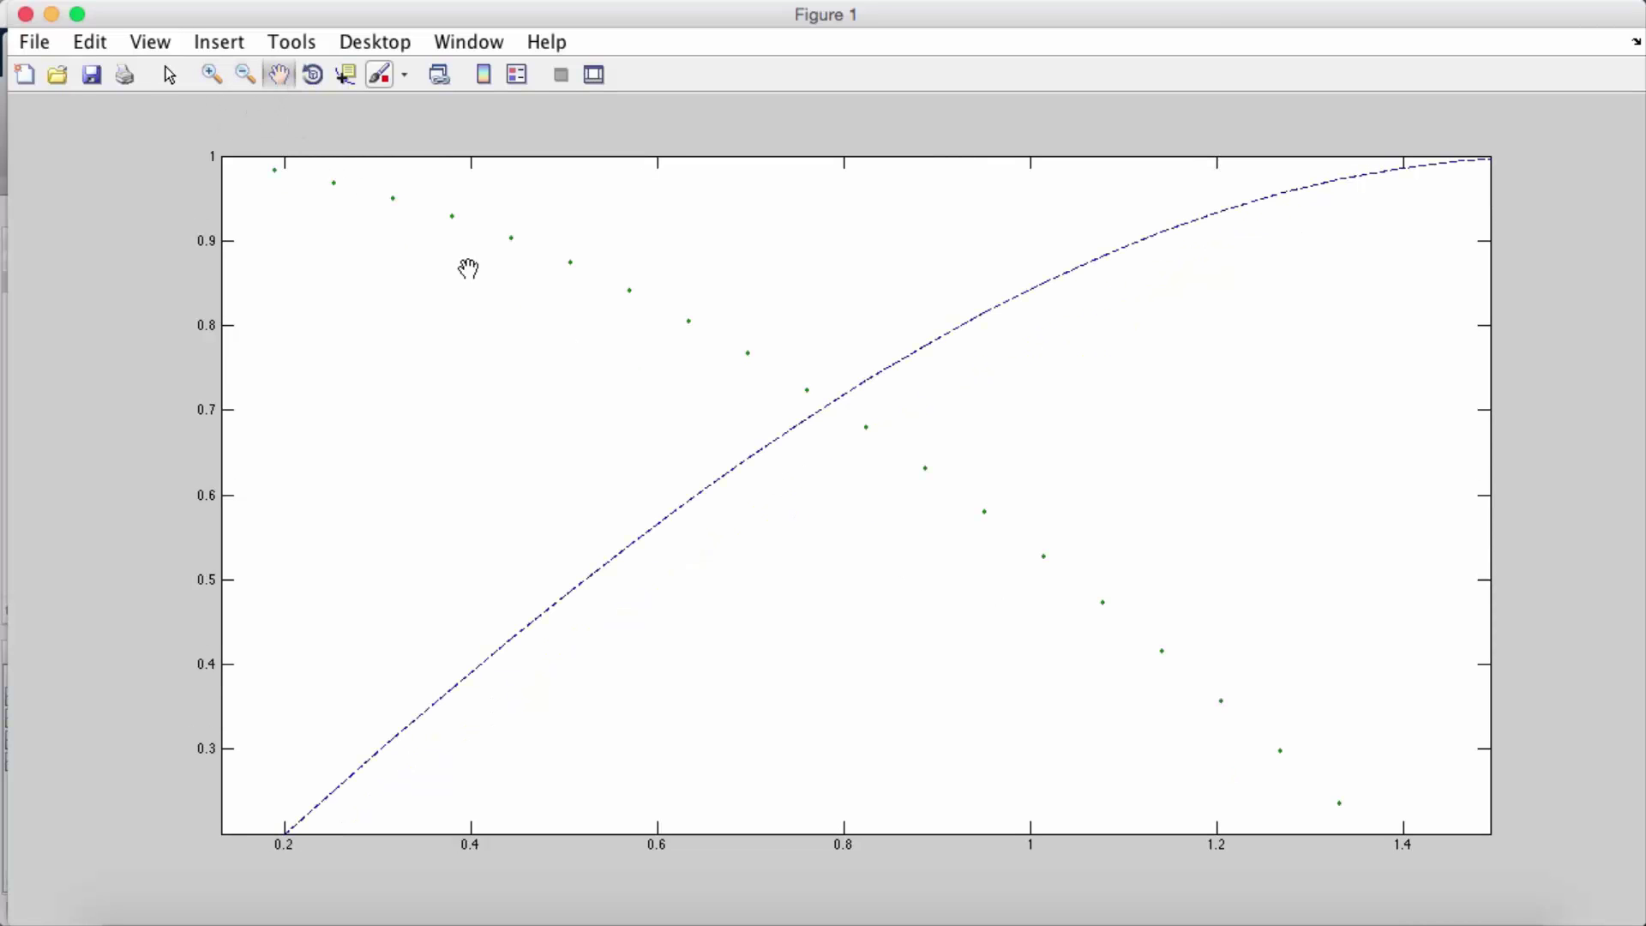
{"action": "mouse_move", "coordinate": [1011, 315]}
{"action": "left_mouse_down"}
{"action": "mouse_move", "coordinate": [651, 468]}
{"action": "mouse_move", "coordinate": [566, 526]}
{"action": "left_mouse_up"}
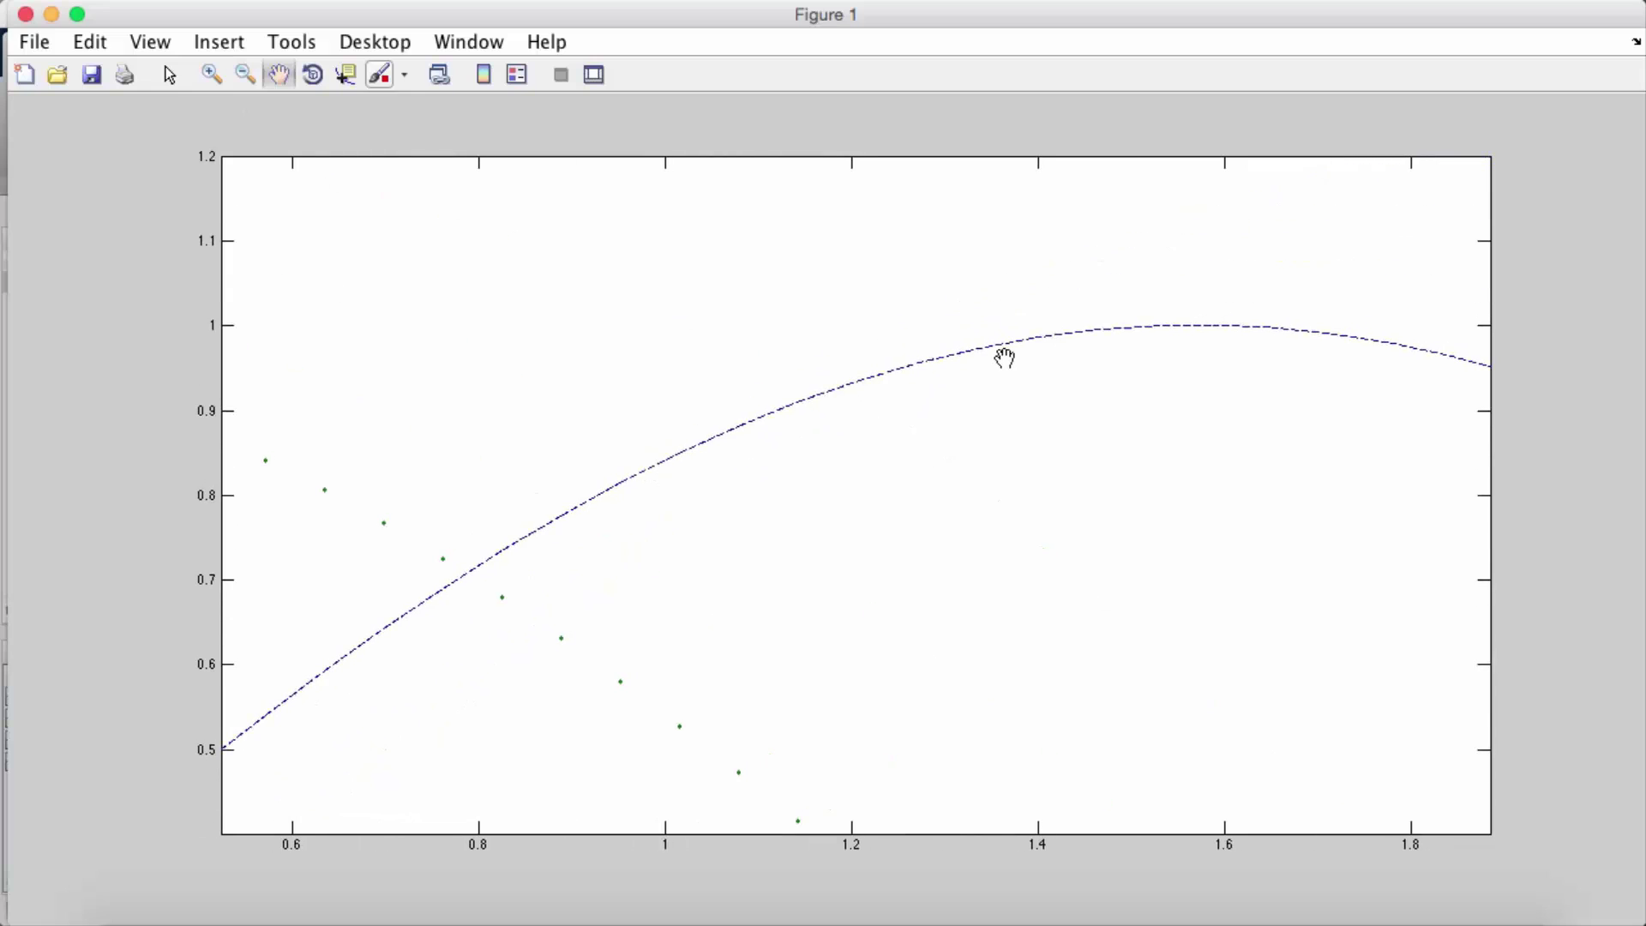
{"action": "left_click_drag", "start_coordinate": [1004, 356], "coordinate": [271, 425]}
{"action": "left_click_drag", "start_coordinate": [843, 423], "coordinate": [322, 343]}
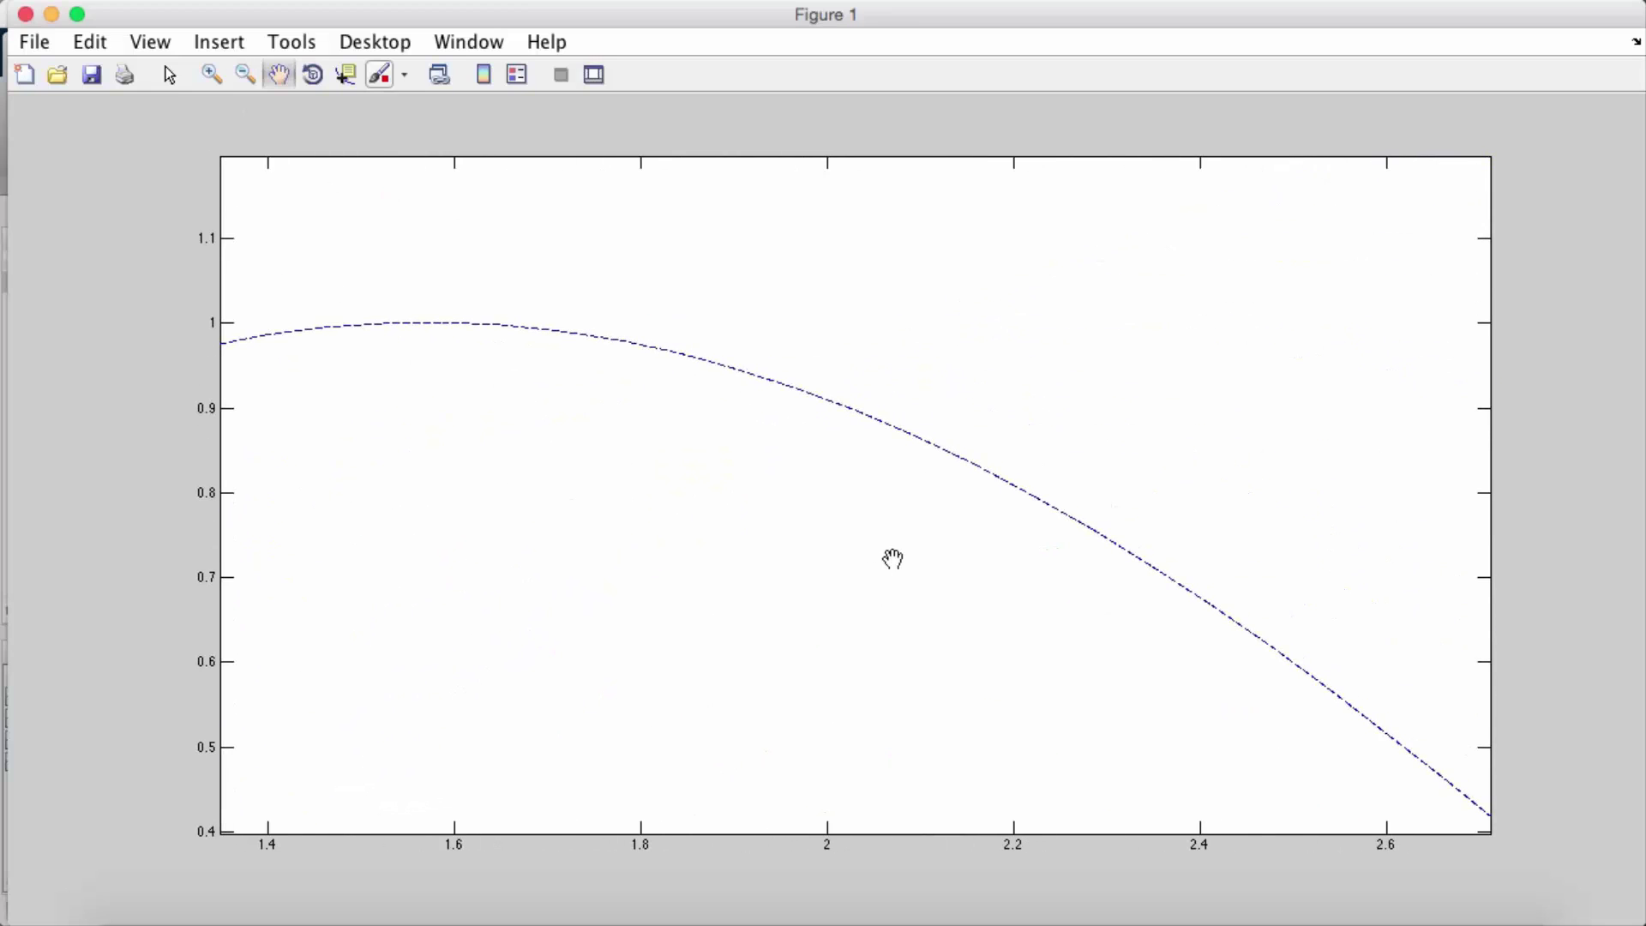
{"action": "mouse_move", "coordinate": [892, 558]}
{"action": "left_mouse_down"}
{"action": "mouse_move", "coordinate": [625, 411]}
{"action": "mouse_move", "coordinate": [536, 310]}
{"action": "left_mouse_up"}
{"action": "left_click_drag", "start_coordinate": [984, 592], "coordinate": [688, 335]}
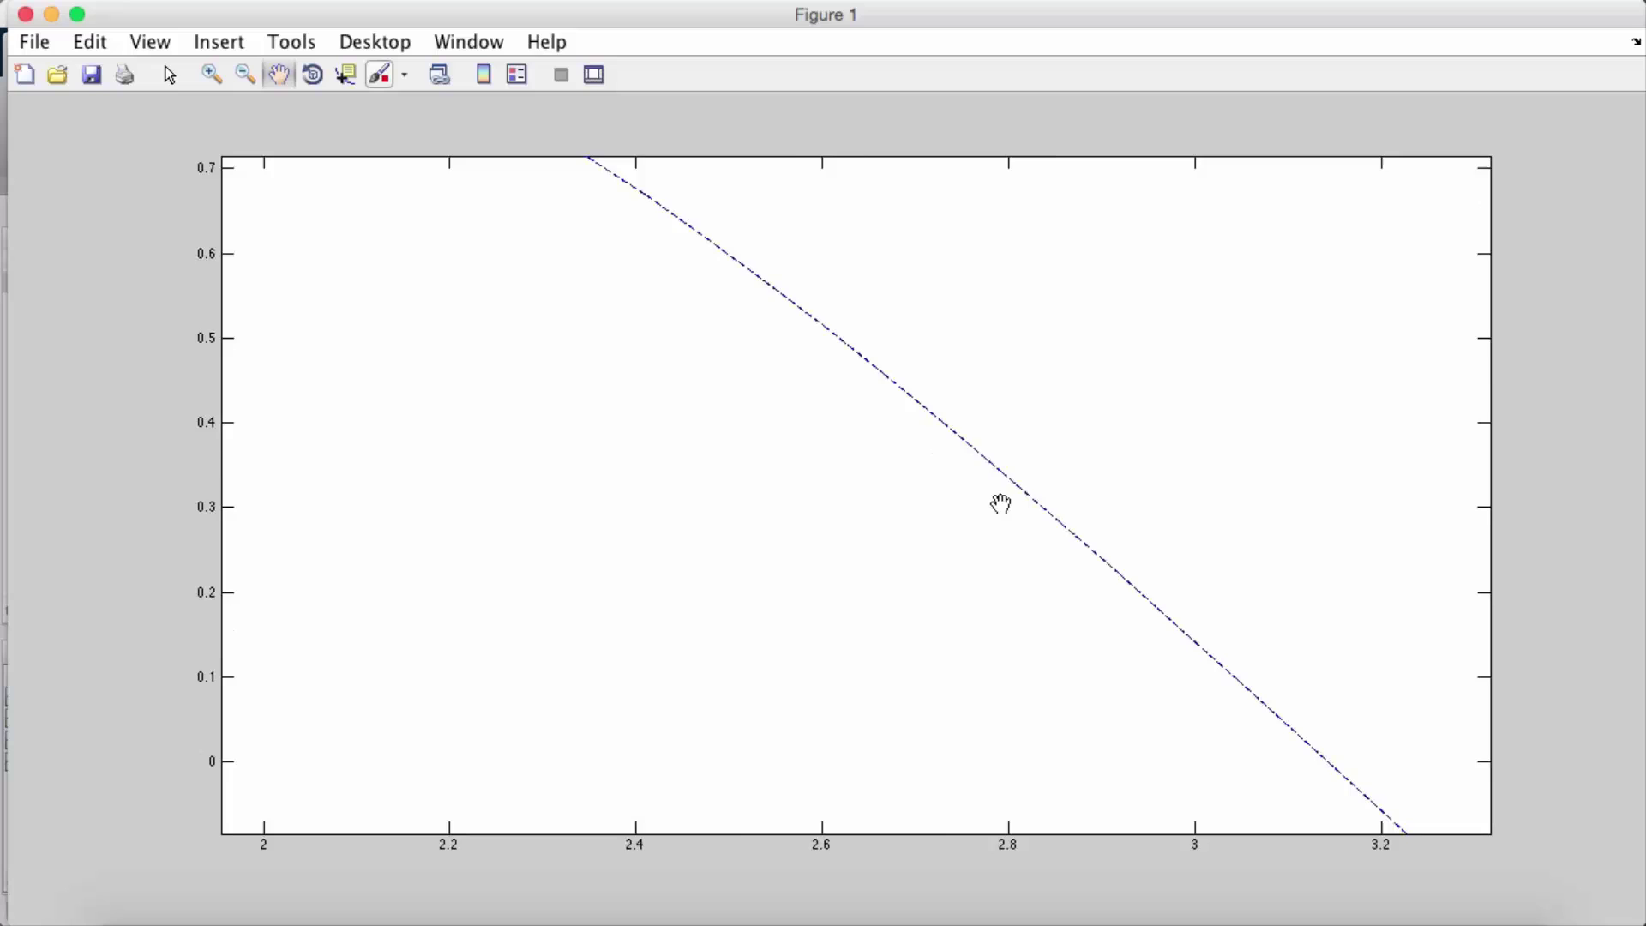
{"action": "left_click_drag", "start_coordinate": [1000, 503], "coordinate": [746, 309]}
{"action": "left_click_drag", "start_coordinate": [959, 540], "coordinate": [683, 317]}
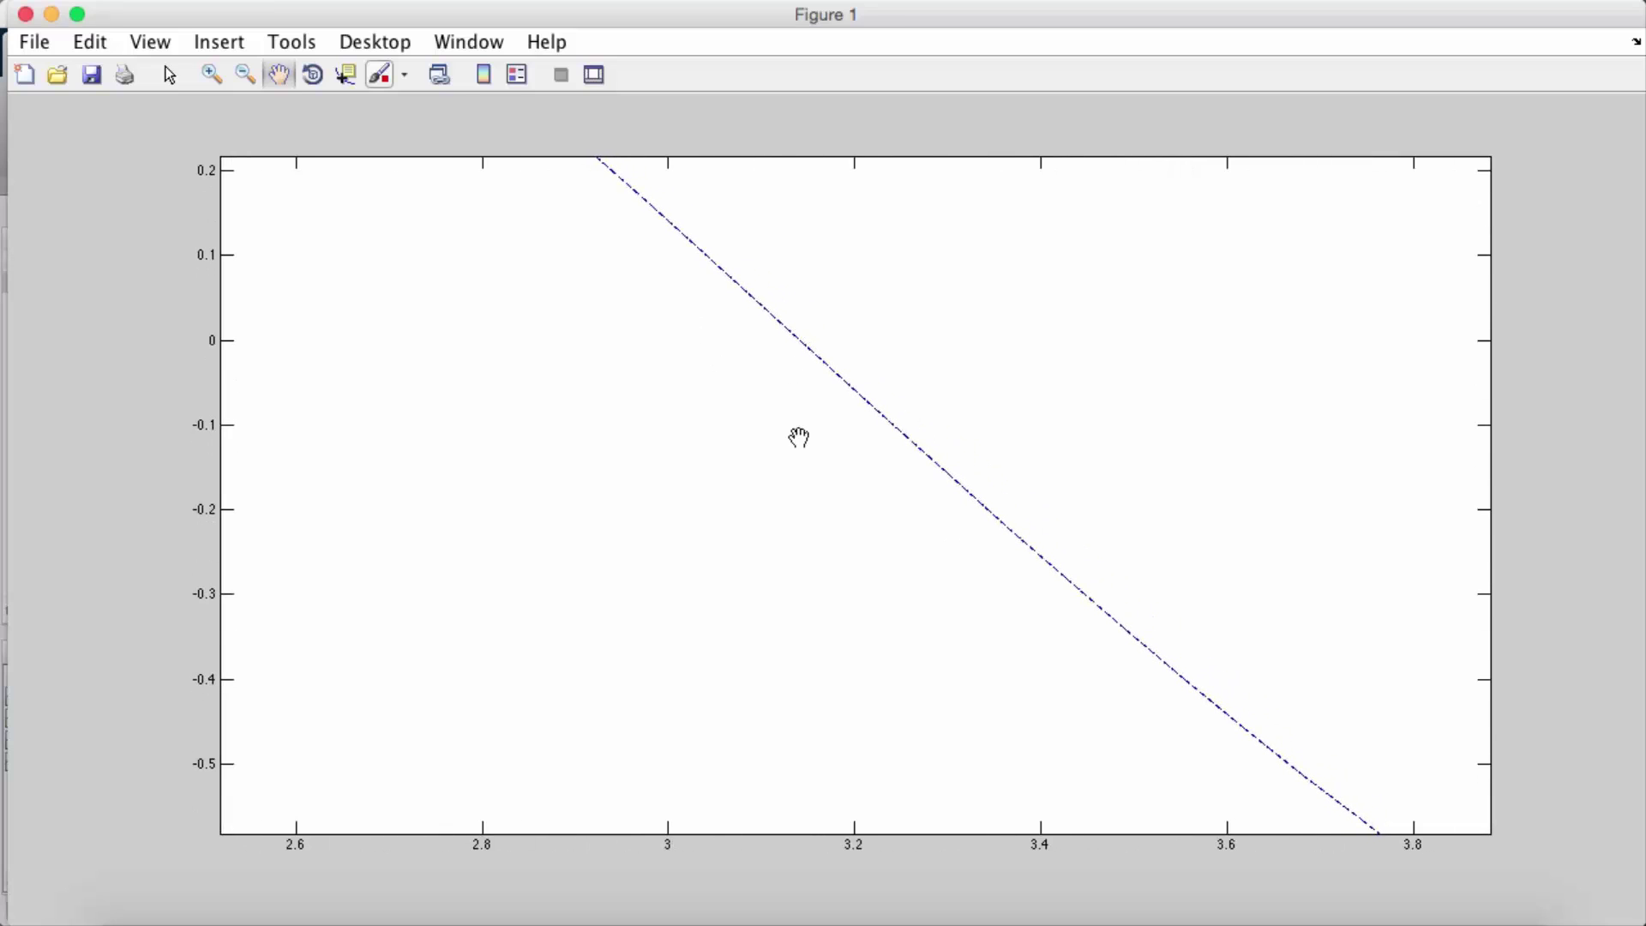
Pan past the crossing near x 3.9 to the dotted cosine's end near x 6.3
{"action": "left_click_drag", "start_coordinate": [764, 422], "coordinate": [668, 273]}
{"action": "left_click_drag", "start_coordinate": [926, 643], "coordinate": [636, 415]}
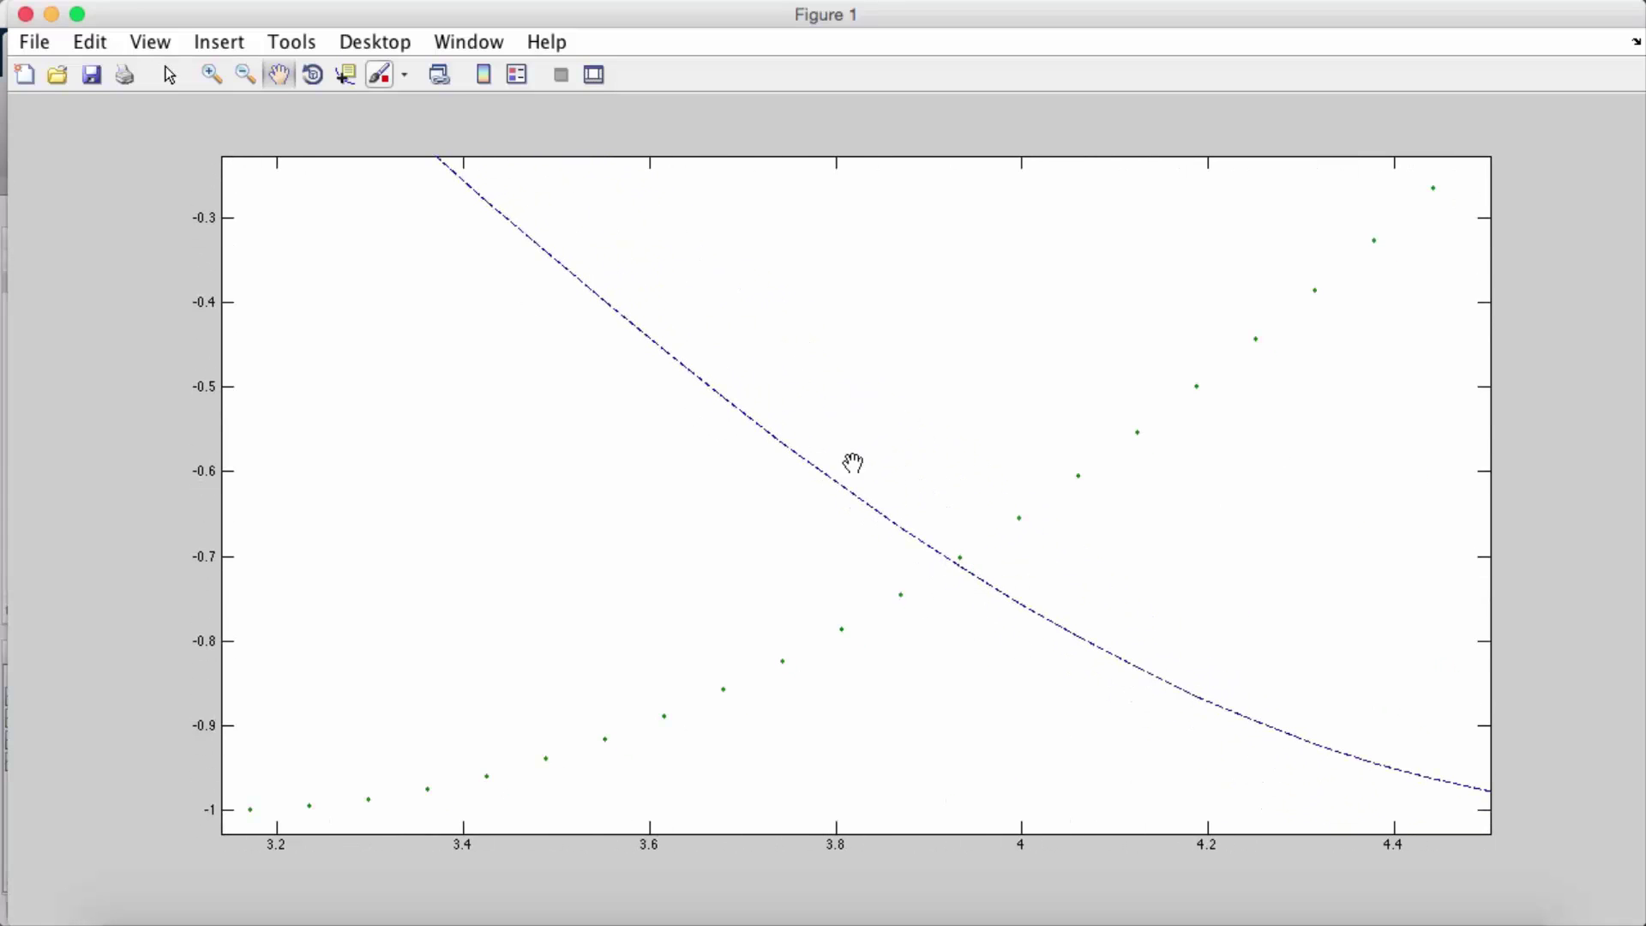
{"action": "left_click_drag", "start_coordinate": [1282, 419], "coordinate": [820, 629]}
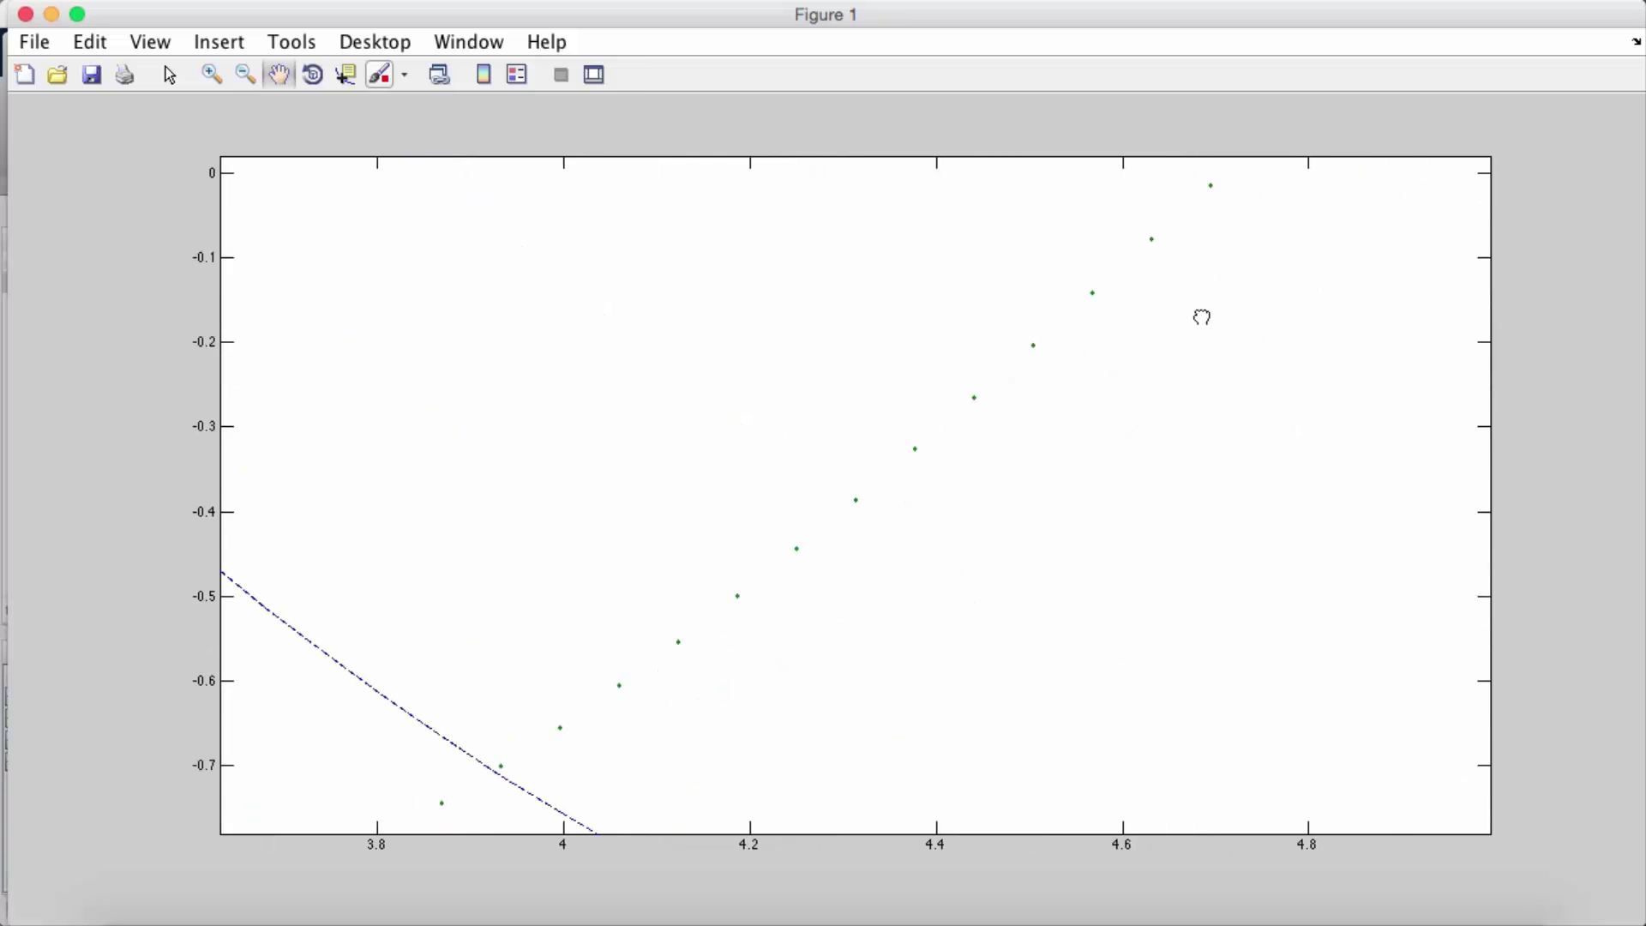
{"action": "left_click_drag", "start_coordinate": [1201, 317], "coordinate": [867, 553]}
{"action": "left_click_drag", "start_coordinate": [1191, 291], "coordinate": [875, 544]}
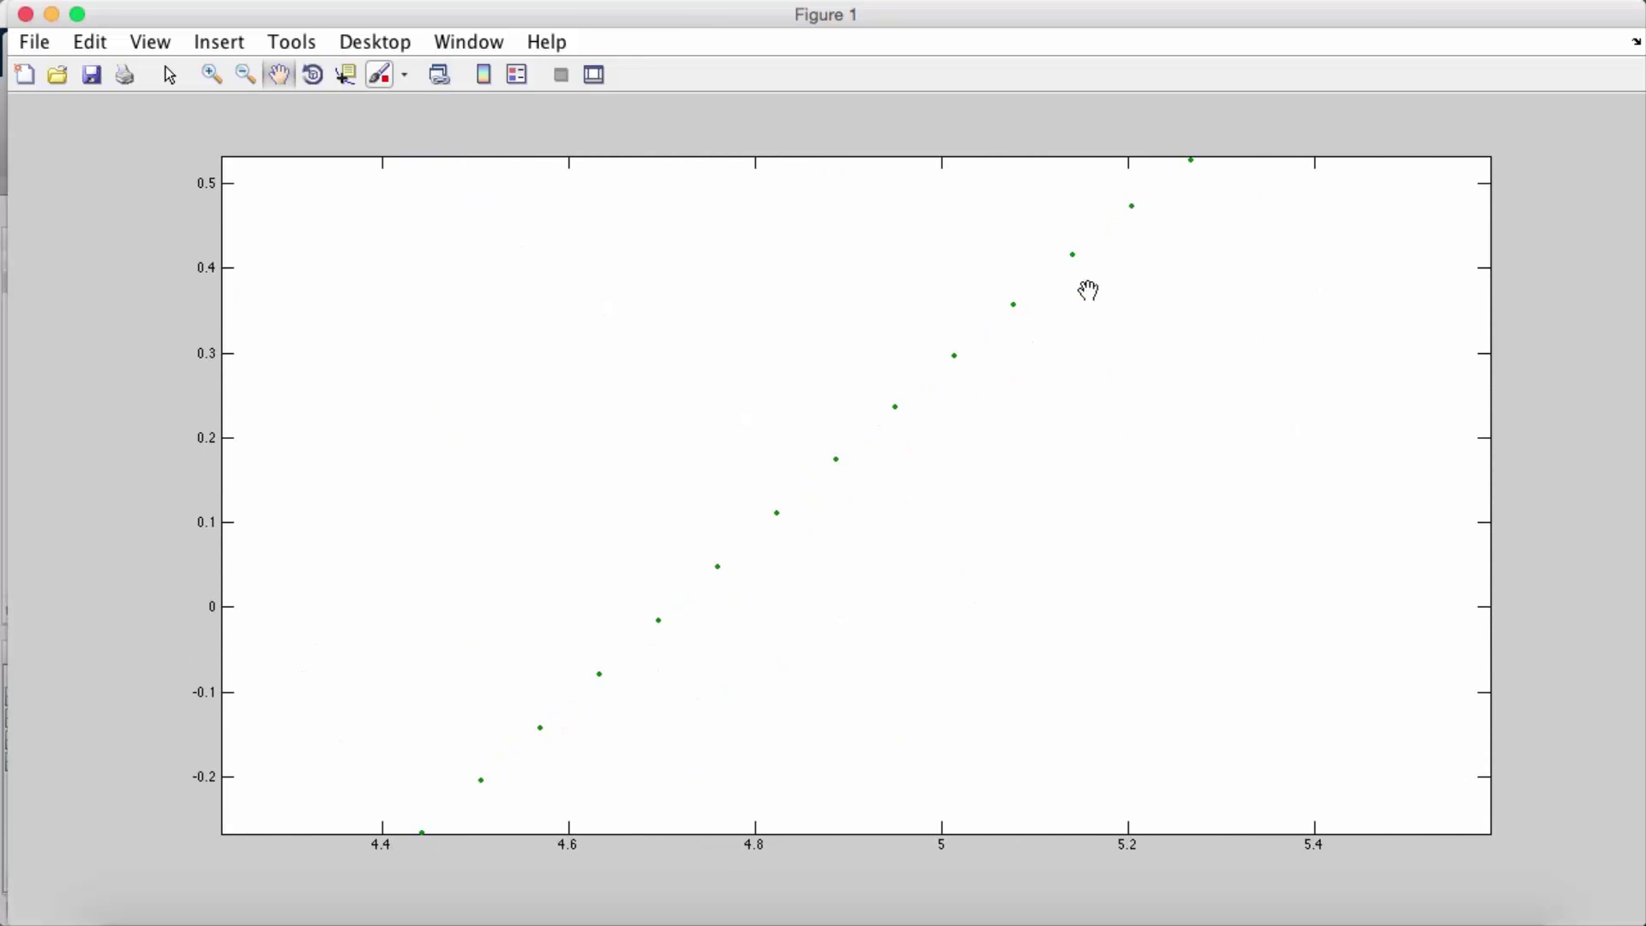
{"action": "left_click_drag", "start_coordinate": [1088, 290], "coordinate": [795, 531]}
{"action": "left_click_drag", "start_coordinate": [1124, 299], "coordinate": [846, 501]}
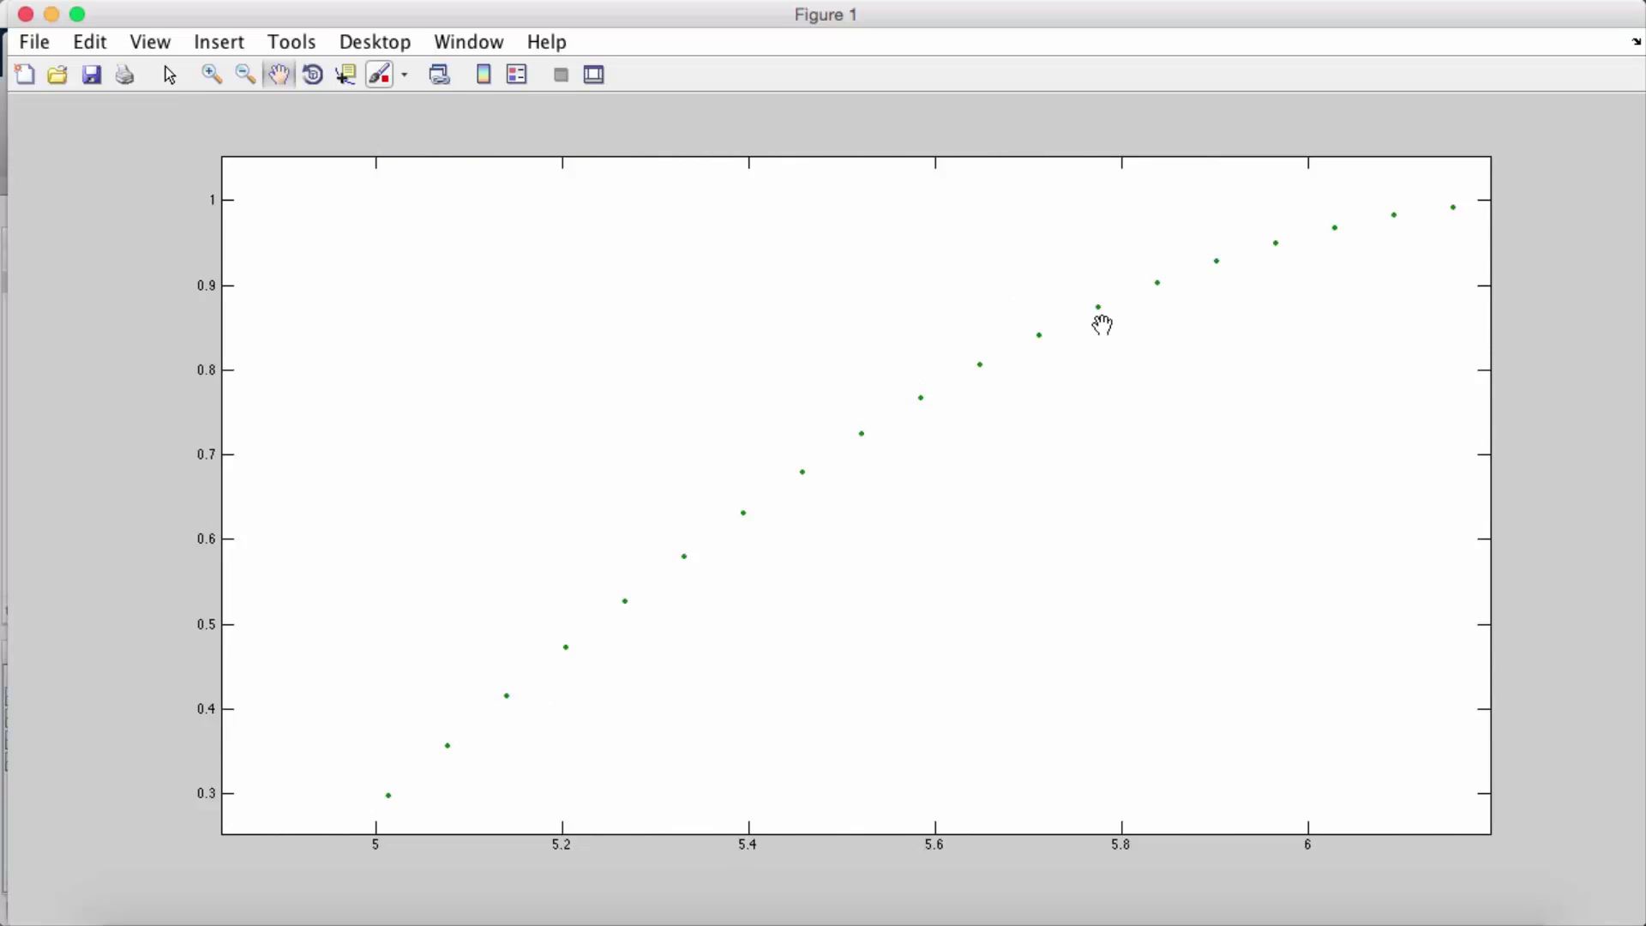
{"action": "mouse_move", "coordinate": [1256, 298]}
{"action": "left_mouse_down"}
{"action": "mouse_move", "coordinate": [981, 368]}
{"action": "mouse_move", "coordinate": [986, 402]}
{"action": "left_mouse_up"}
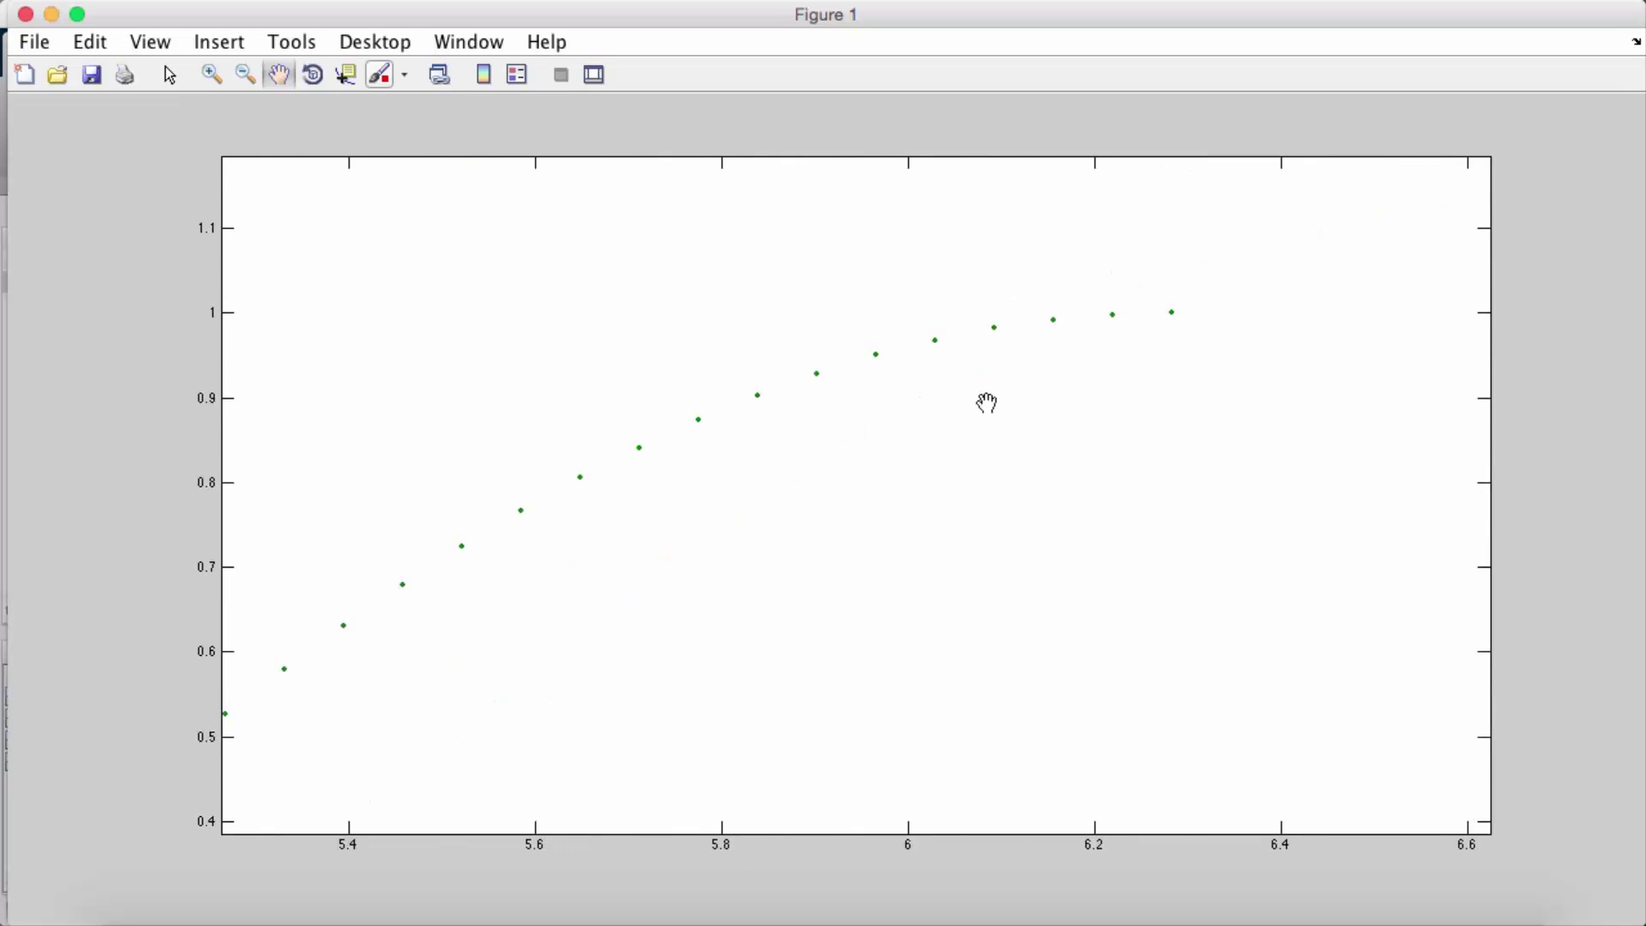